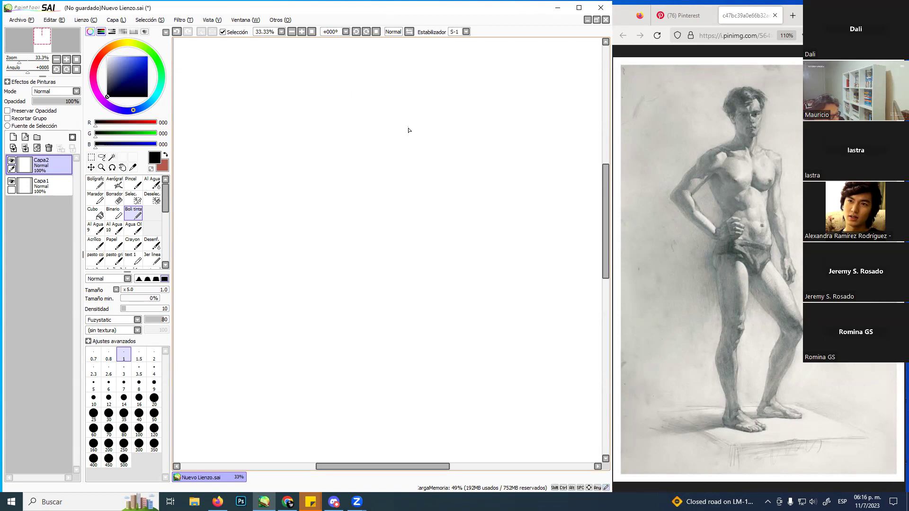
Set the ink pen size to 6 and sketch the head as an upright oval near the top of the canvas
click(123, 369)
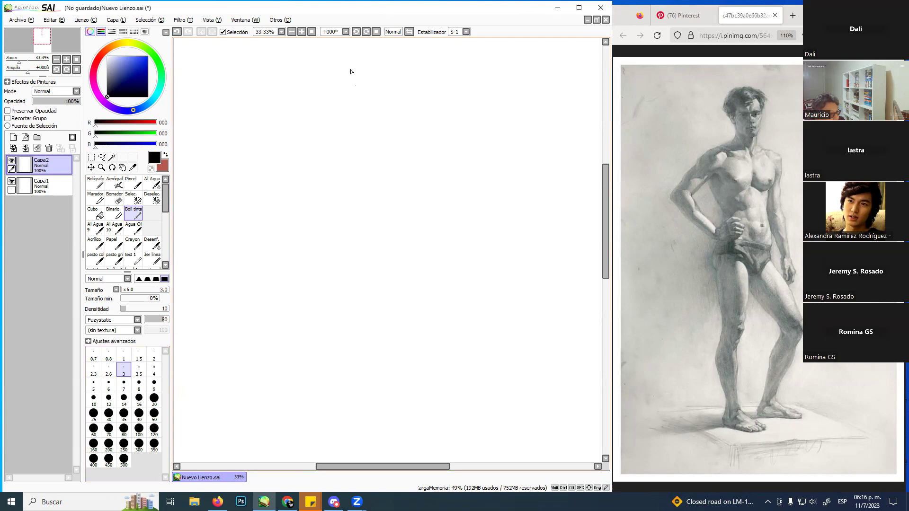
drag(349, 92, 352, 102)
click(158, 366)
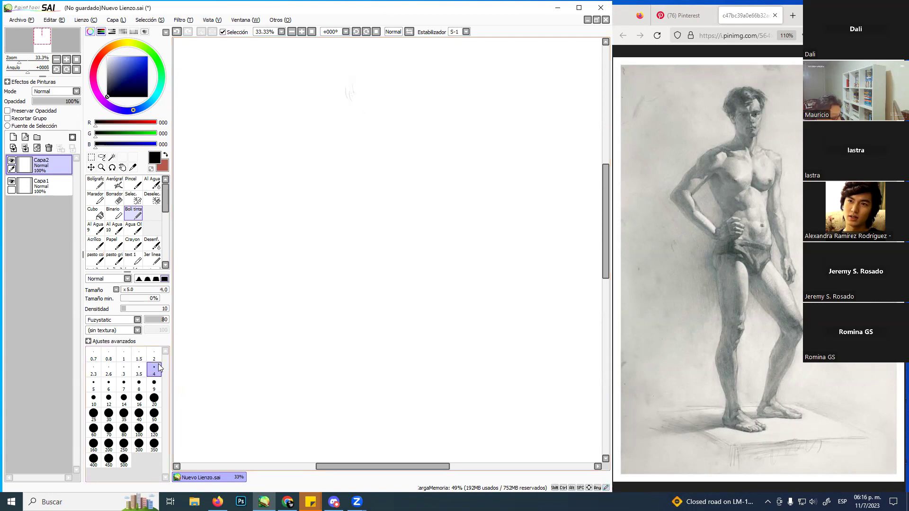
click(108, 384)
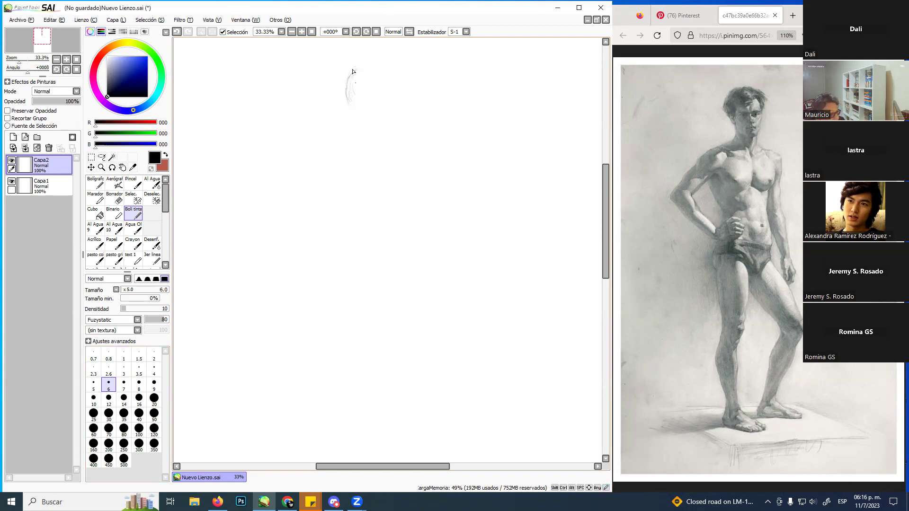
drag(374, 69, 377, 73)
mouse_move(350, 101)
mouse_down()
mouse_move(360, 72)
mouse_move(366, 90)
mouse_move(385, 85)
mouse_move(369, 73)
mouse_move(361, 104)
mouse_move(384, 96)
mouse_move(378, 81)
mouse_move(350, 98)
mouse_move(377, 102)
mouse_move(372, 110)
mouse_move(358, 116)
mouse_move(349, 106)
mouse_move(370, 121)
mouse_move(382, 99)
mouse_move(375, 116)
mouse_move(382, 89)
mouse_move(376, 106)
mouse_move(361, 123)
mouse_up()
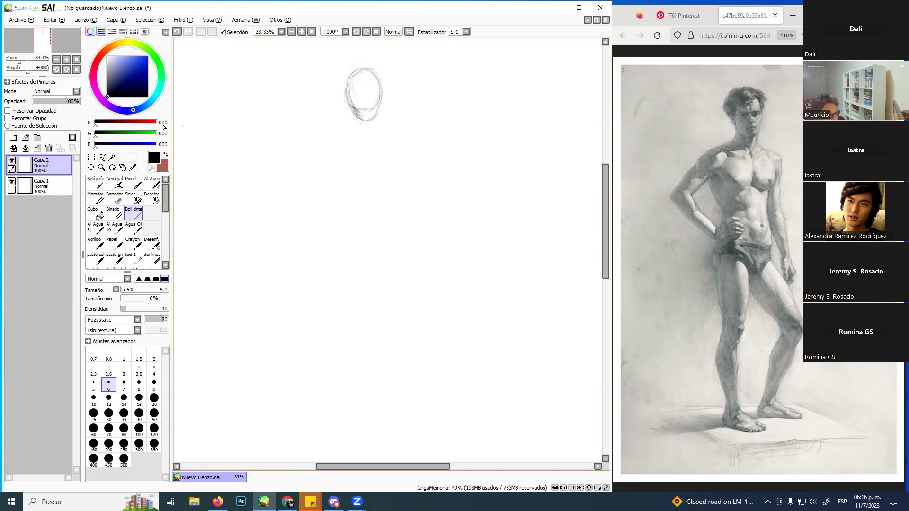
Set the pen density to 40 and sketch the spine, the shoulder and ribcage lines, and a wedge-shaped pelvis with a round hip joint
key(4)
mouse_move(376, 136)
mouse_down()
mouse_move(350, 135)
mouse_move(390, 140)
mouse_move(331, 131)
mouse_move(384, 135)
mouse_move(363, 150)
mouse_move(366, 142)
mouse_move(367, 170)
mouse_move(360, 152)
mouse_move(359, 172)
mouse_move(375, 176)
mouse_move(337, 169)
mouse_move(389, 178)
mouse_up()
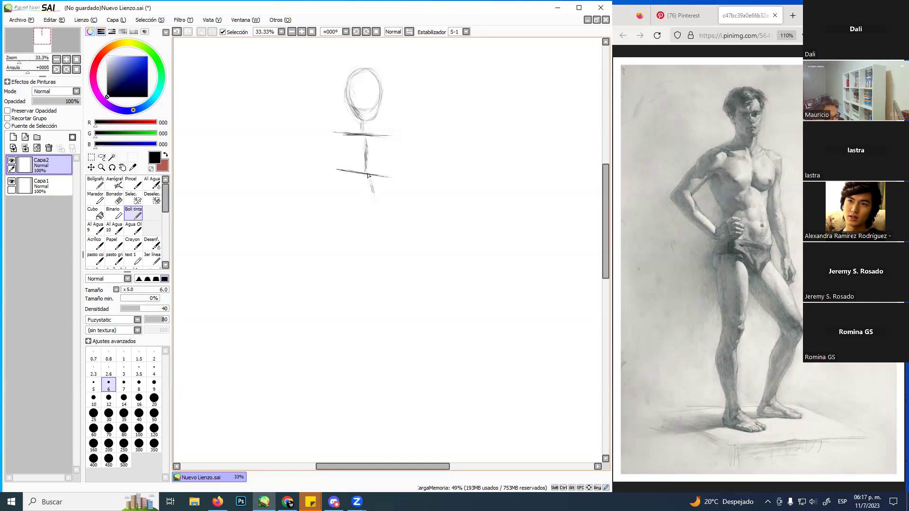
mouse_move(369, 186)
mouse_down()
mouse_move(376, 227)
mouse_move(375, 218)
mouse_move(347, 215)
mouse_move(406, 231)
mouse_move(347, 222)
mouse_move(382, 257)
mouse_move(396, 228)
mouse_move(382, 255)
mouse_move(366, 237)
mouse_move(378, 257)
mouse_up()
drag(397, 228, 378, 258)
mouse_move(343, 228)
mouse_down()
mouse_move(348, 255)
mouse_move(357, 235)
mouse_move(359, 296)
mouse_up()
Sketch the weight-bearing leg from hip to foot with a line per segment, an oval knee and a round ankle
drag(352, 253, 364, 316)
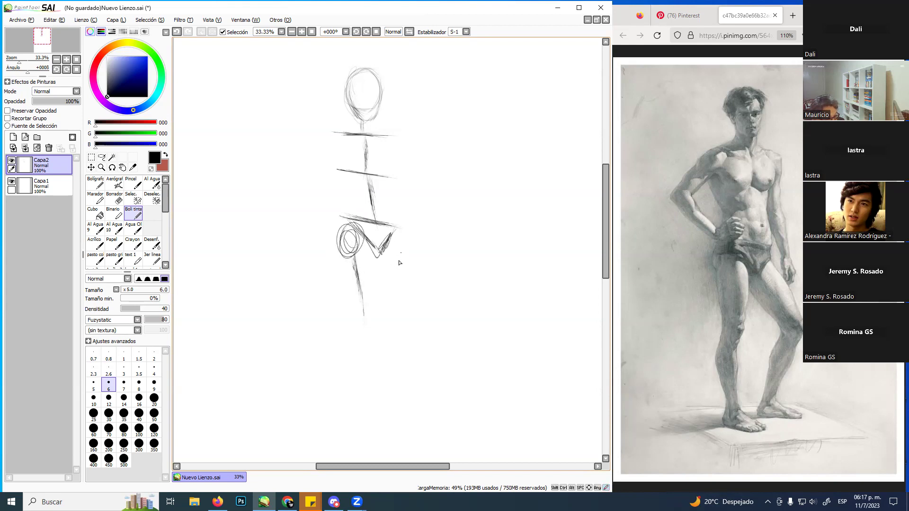
drag(390, 245, 396, 231)
mouse_move(359, 288)
mouse_down()
mouse_move(371, 349)
mouse_move(362, 369)
mouse_move(360, 337)
mouse_move(357, 395)
mouse_up()
drag(361, 357, 368, 429)
drag(361, 379, 372, 443)
mouse_move(362, 402)
mouse_down()
mouse_move(363, 447)
mouse_move(376, 444)
mouse_move(374, 427)
mouse_move(369, 436)
mouse_move(381, 449)
mouse_move(357, 447)
mouse_move(390, 445)
mouse_move(369, 431)
mouse_move(363, 447)
mouse_move(394, 448)
mouse_up()
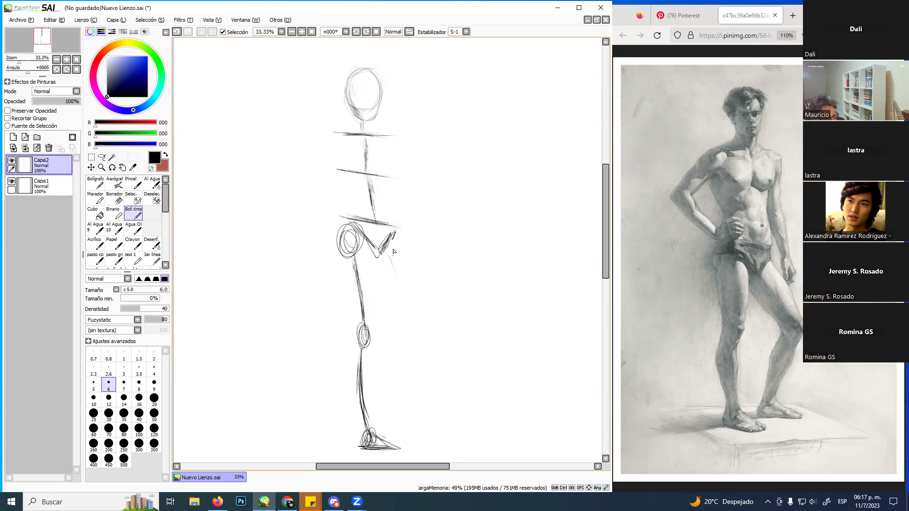
Sketch the second leg stepping outward, with an oval knee, an inward-slanting shin, a round ankle and a wedge foot
drag(387, 246, 412, 302)
drag(389, 248, 429, 343)
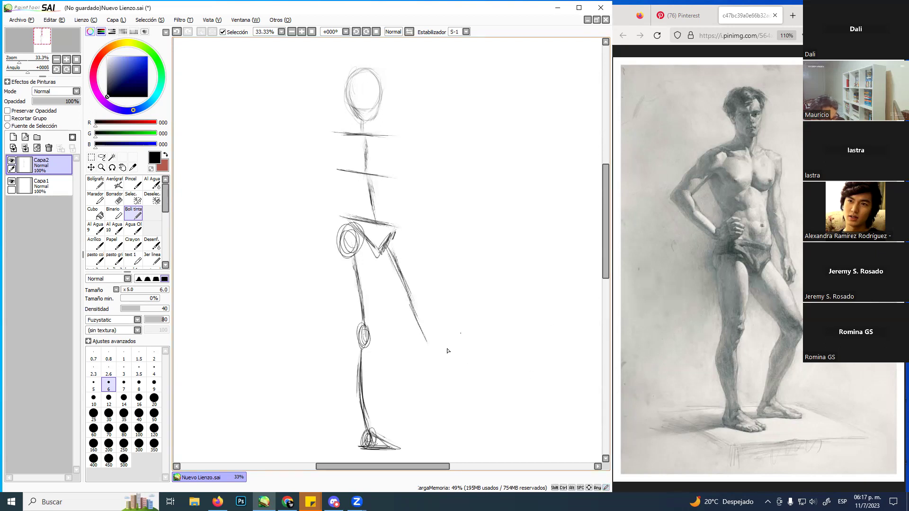
drag(422, 326, 417, 392)
mouse_move(429, 348)
mouse_down()
mouse_move(408, 439)
mouse_move(437, 434)
mouse_move(407, 436)
mouse_move(438, 435)
mouse_up()
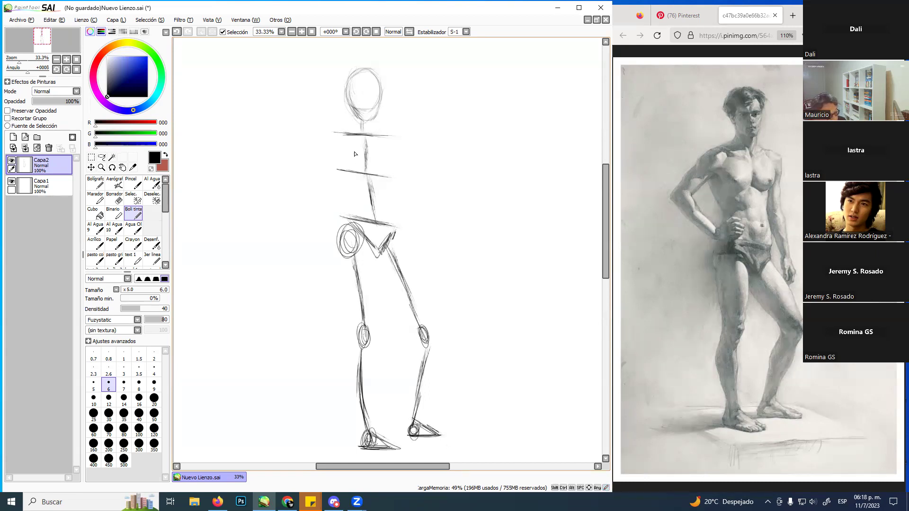
Sketch the sides of the torso and the bent arm, with shoulder and elbow ovals and the hand resting on the hip
mouse_move(337, 139)
mouse_down()
mouse_move(334, 163)
mouse_move(359, 156)
mouse_move(347, 150)
mouse_move(340, 175)
mouse_up()
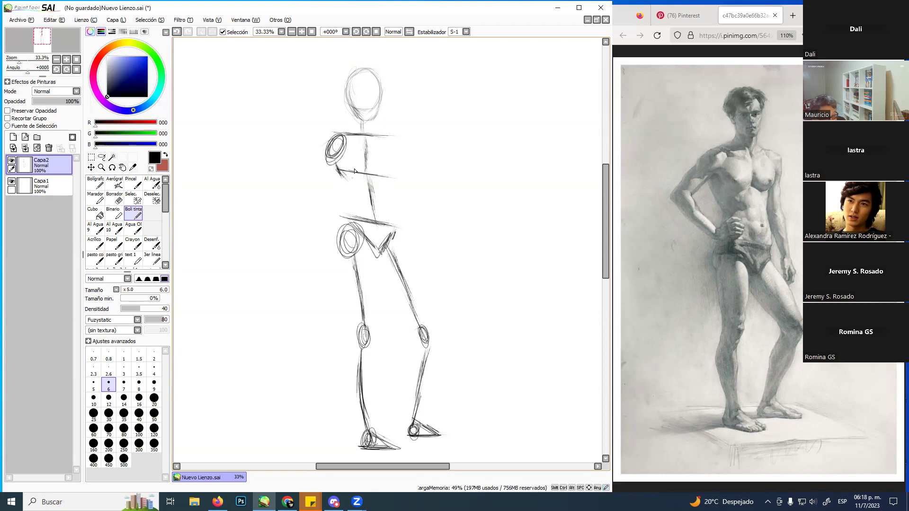
mouse_move(345, 154)
mouse_down()
mouse_move(355, 176)
mouse_move(342, 178)
mouse_move(350, 184)
mouse_move(338, 176)
mouse_move(350, 219)
mouse_up()
drag(387, 140, 385, 172)
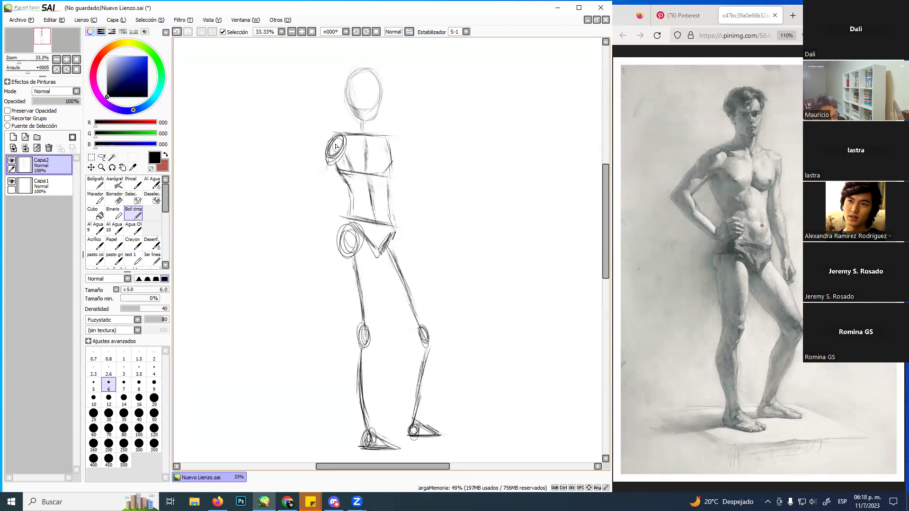
mouse_move(329, 158)
mouse_down()
mouse_move(299, 191)
mouse_move(335, 241)
mouse_move(349, 223)
mouse_move(336, 244)
mouse_move(349, 226)
mouse_up()
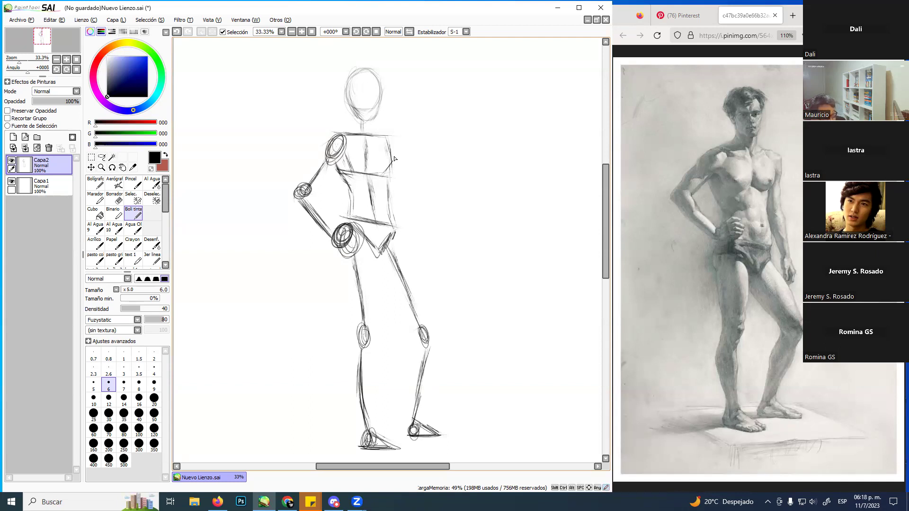
Sketch the hanging arm with a rounded shoulder, a small elbow oval, the forearm and a tapered hand beside the thigh
drag(394, 147, 394, 165)
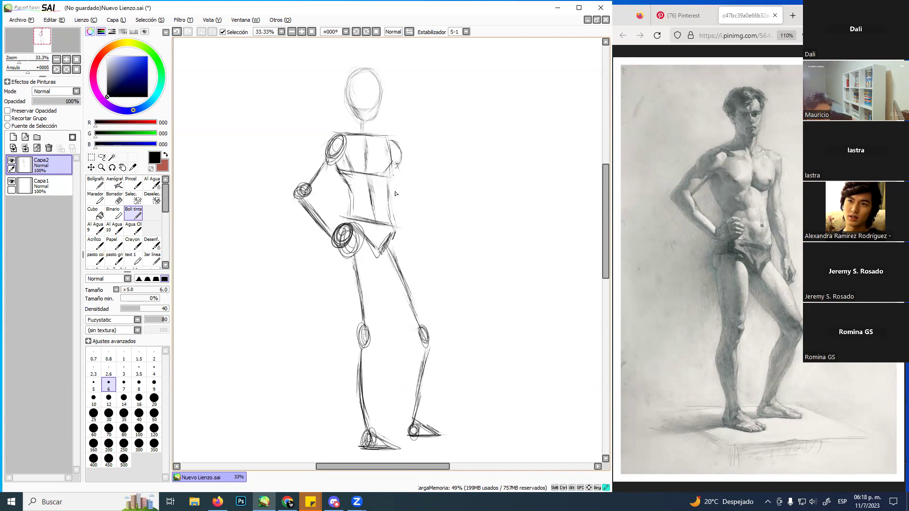
mouse_move(397, 170)
mouse_down()
mouse_move(401, 225)
mouse_move(401, 199)
mouse_up()
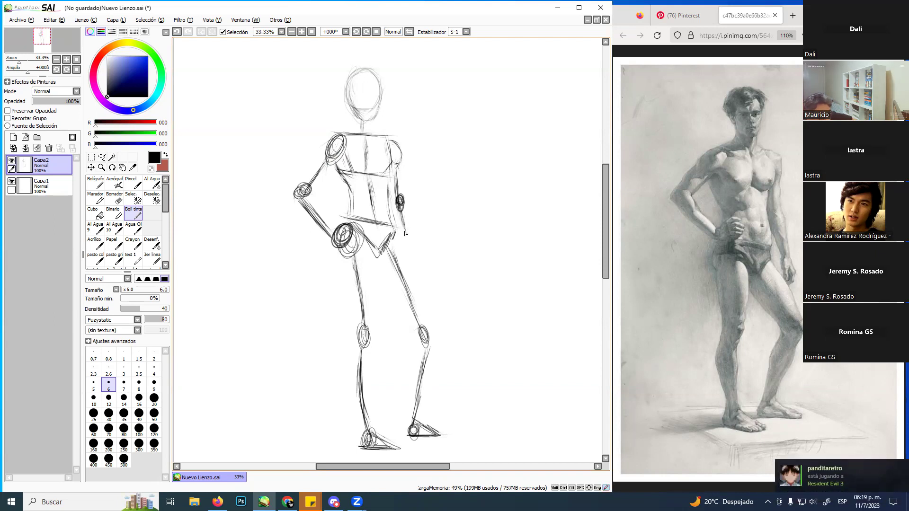
mouse_move(410, 235)
mouse_down()
mouse_move(407, 264)
mouse_move(417, 269)
mouse_up()
drag(410, 264, 421, 271)
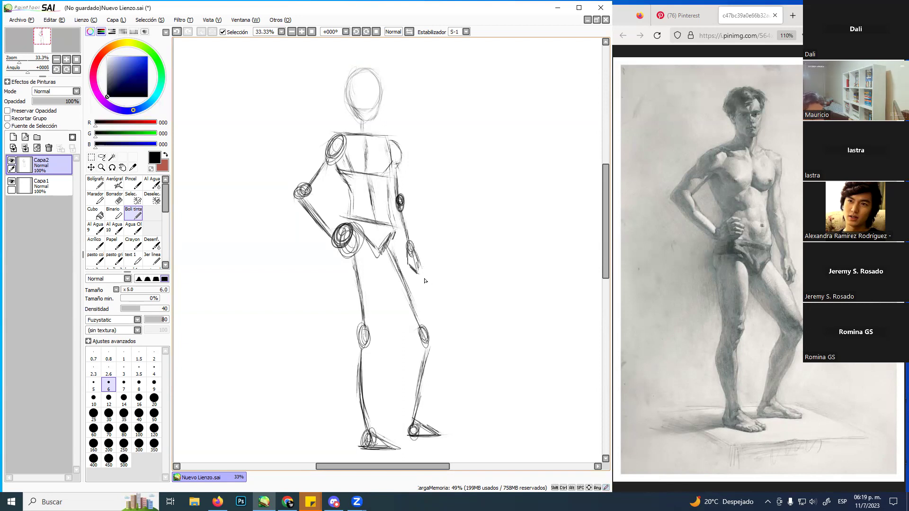
drag(417, 273, 423, 277)
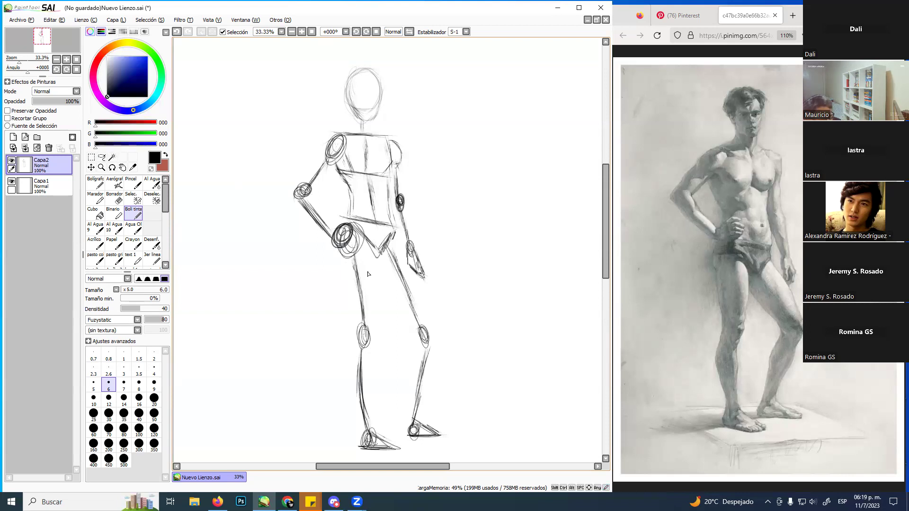
Erase the weight-bearing leg from below the hip down to the foot and switch back to the ink pen
key(e)
mouse_move(364, 272)
mouse_down()
mouse_move(345, 249)
mouse_move(371, 438)
mouse_move(393, 449)
mouse_move(378, 447)
mouse_up()
click(133, 214)
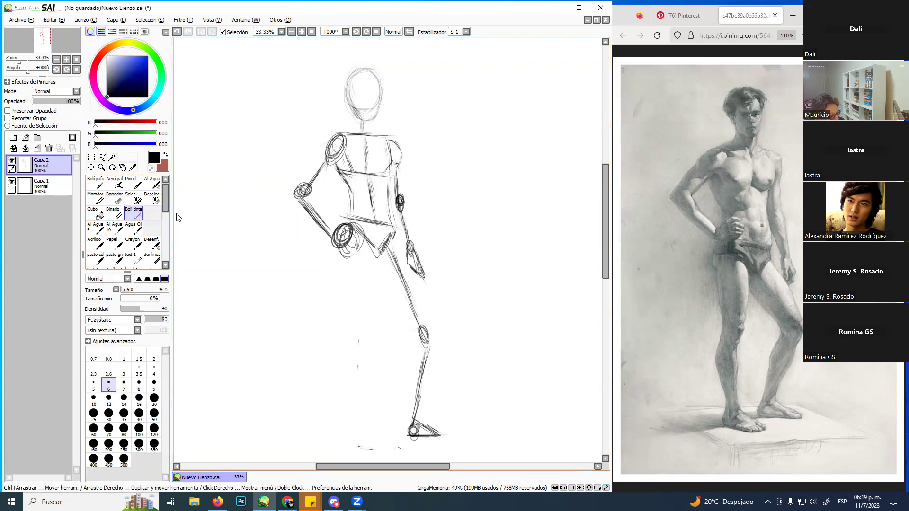
Sketch a more vertical weight-bearing leg with an oval knee, curved shin, round ankle and wedge foot, and lengthen the other foot
drag(356, 270, 358, 277)
drag(358, 258, 362, 310)
mouse_move(365, 353)
mouse_down()
mouse_move(371, 313)
mouse_move(359, 386)
mouse_move(361, 344)
mouse_move(360, 370)
mouse_move(357, 361)
mouse_move(364, 430)
mouse_up()
drag(355, 375, 364, 435)
mouse_move(357, 392)
mouse_down()
mouse_move(363, 451)
mouse_move(454, 439)
mouse_move(443, 443)
mouse_up()
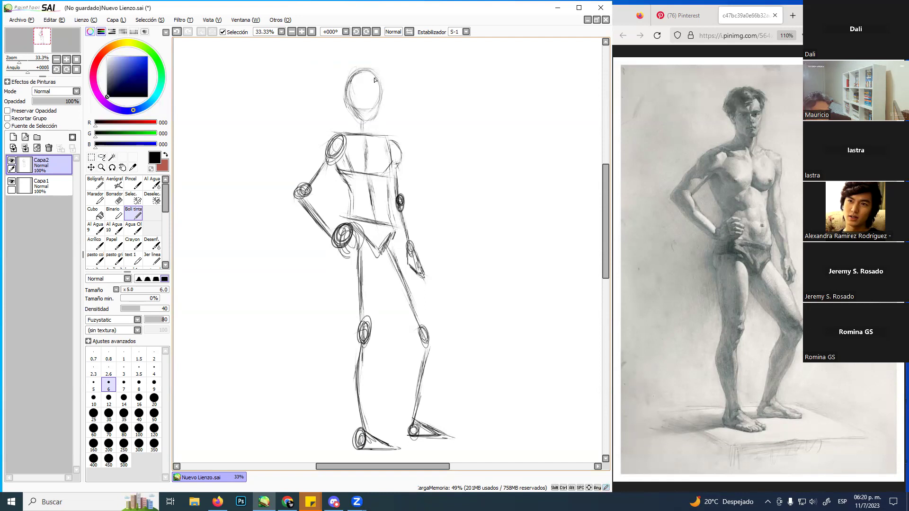
Strengthen the head outline with an ear and crossed face guidelines, and draw the neck and shoulder slopes
mouse_move(378, 77)
mouse_down()
mouse_move(380, 94)
mouse_move(353, 111)
mouse_move(361, 118)
mouse_up()
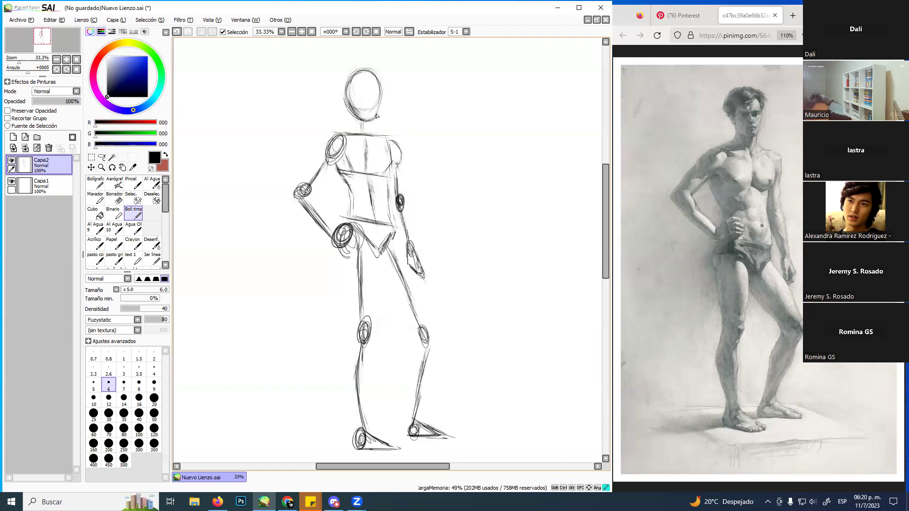
drag(374, 115, 378, 110)
drag(360, 69, 344, 101)
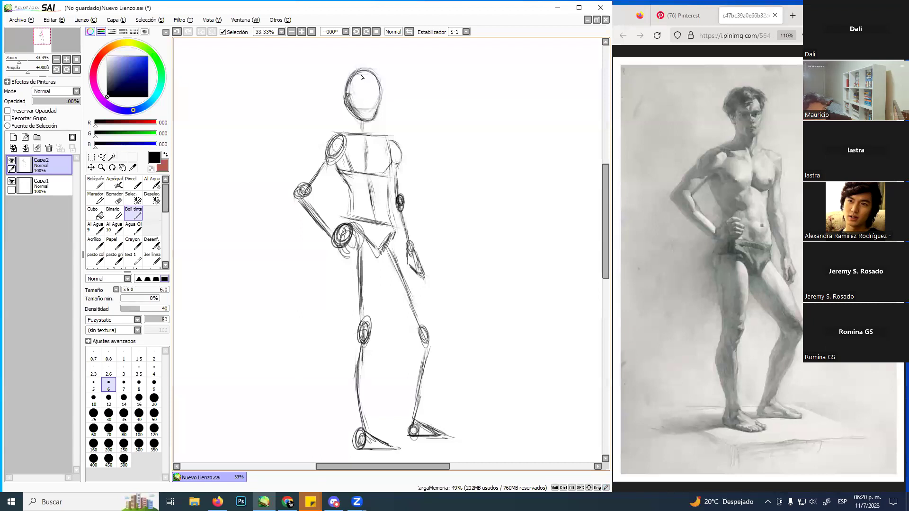
drag(363, 71, 370, 110)
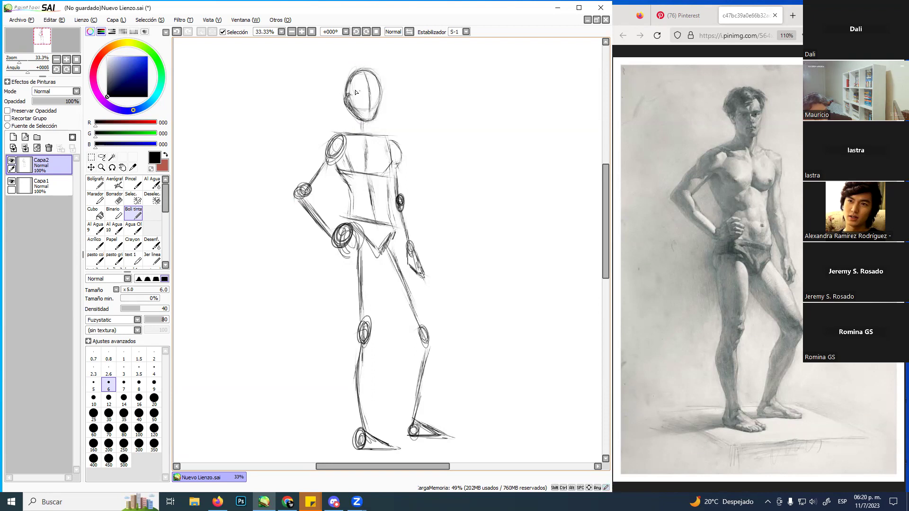
mouse_move(351, 96)
mouse_down()
mouse_move(379, 93)
mouse_move(382, 104)
mouse_up()
mouse_move(352, 116)
mouse_down()
mouse_move(345, 137)
mouse_move(354, 134)
mouse_move(350, 111)
mouse_move(348, 134)
mouse_move(374, 125)
mouse_move(339, 136)
mouse_move(352, 125)
mouse_move(336, 139)
mouse_move(372, 126)
mouse_move(403, 163)
mouse_up()
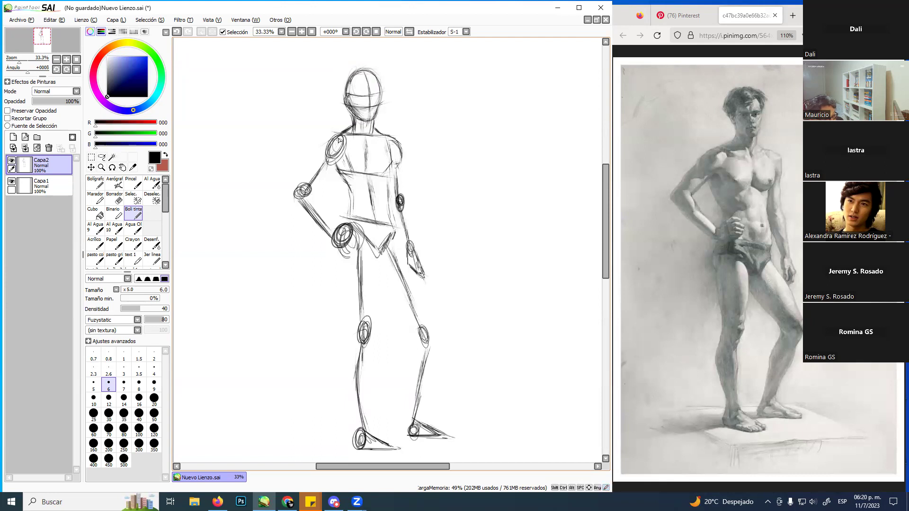
Draw the outer contours of the bent arm around its shoulder, upper arm, elbow and forearm
mouse_move(341, 136)
mouse_down()
mouse_move(326, 142)
mouse_move(319, 159)
mouse_move(322, 168)
mouse_move(340, 167)
mouse_move(321, 166)
mouse_up()
mouse_move(320, 152)
mouse_down()
mouse_move(301, 178)
mouse_move(303, 170)
mouse_move(311, 194)
mouse_move(332, 171)
mouse_move(302, 191)
mouse_move(317, 196)
mouse_move(328, 224)
mouse_move(334, 227)
mouse_up()
click(301, 150)
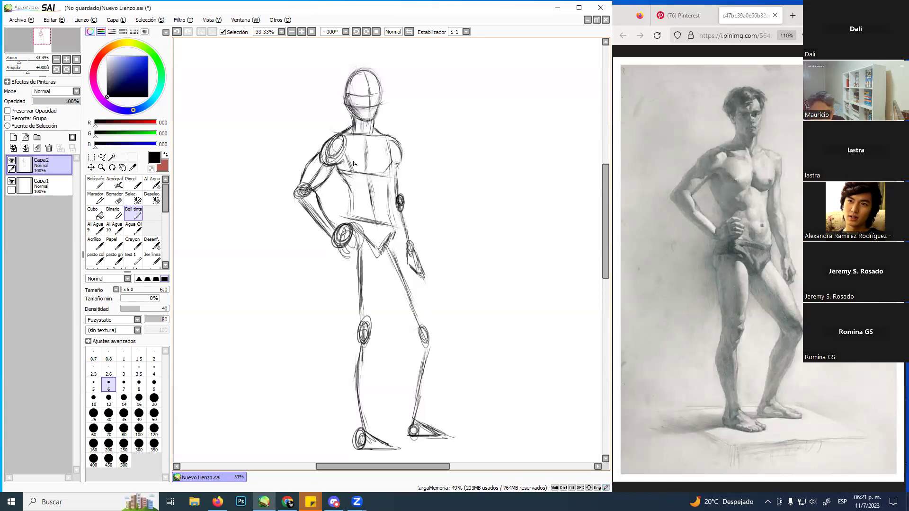
drag(299, 189, 295, 195)
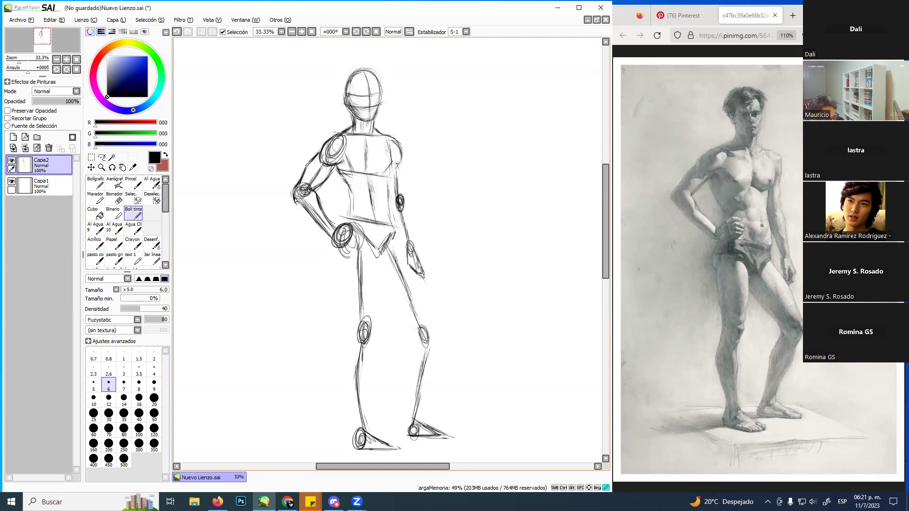
drag(299, 208, 307, 215)
drag(294, 205, 316, 225)
drag(300, 208, 323, 230)
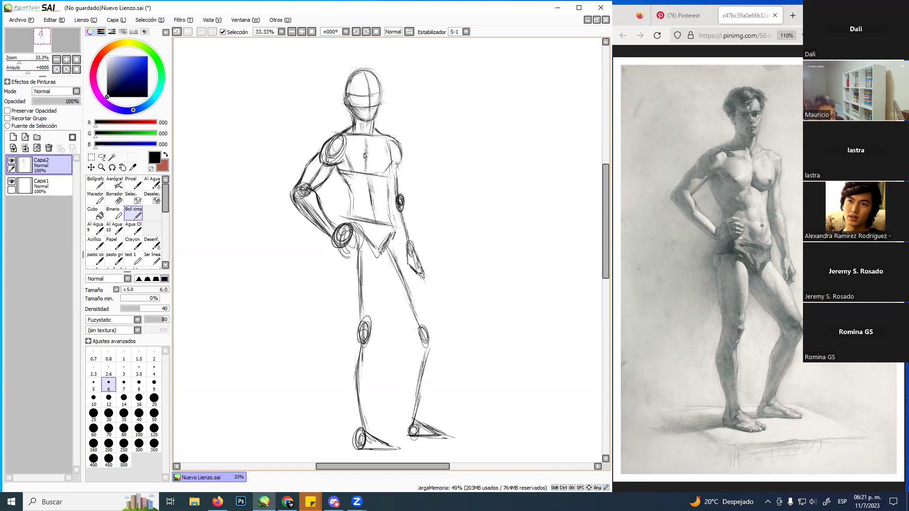
Draw the curved lower edges of the chest muscles and darken both side contours of the torso down to the waist
mouse_move(343, 159)
mouse_down()
mouse_move(374, 172)
mouse_move(371, 141)
mouse_move(366, 169)
mouse_move(389, 172)
mouse_up()
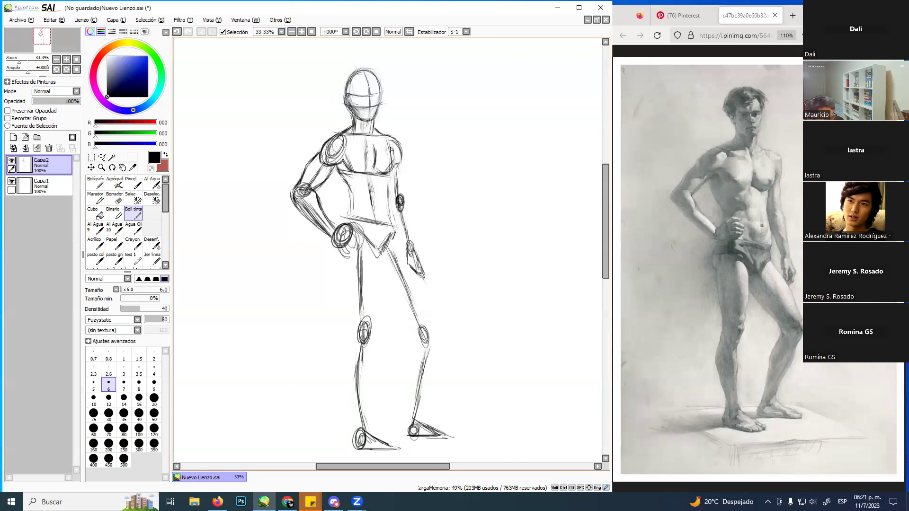
mouse_move(393, 146)
mouse_down()
mouse_move(381, 173)
mouse_move(337, 169)
mouse_move(351, 187)
mouse_move(334, 167)
mouse_move(352, 189)
mouse_up()
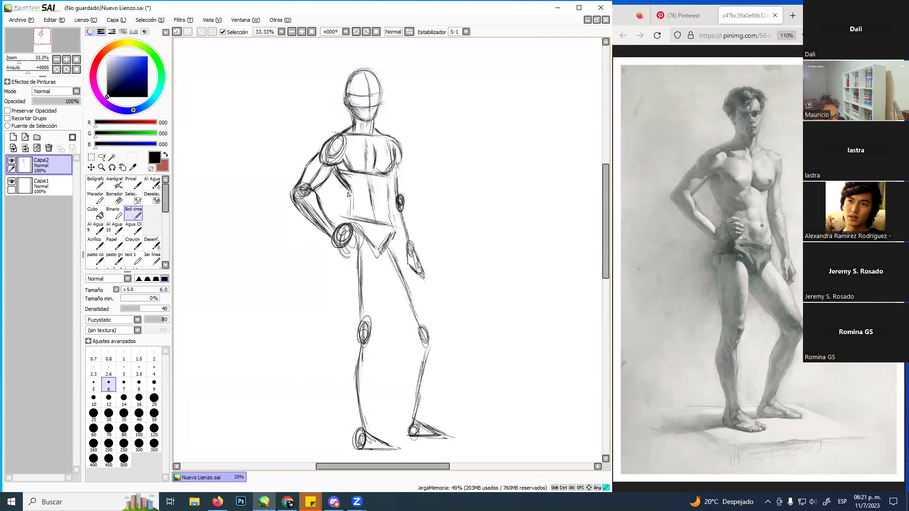
mouse_move(337, 181)
mouse_down()
mouse_move(356, 202)
mouse_move(332, 175)
mouse_move(354, 202)
mouse_move(349, 194)
mouse_move(349, 218)
mouse_up()
drag(351, 201, 349, 222)
drag(391, 171, 400, 230)
drag(399, 225, 391, 204)
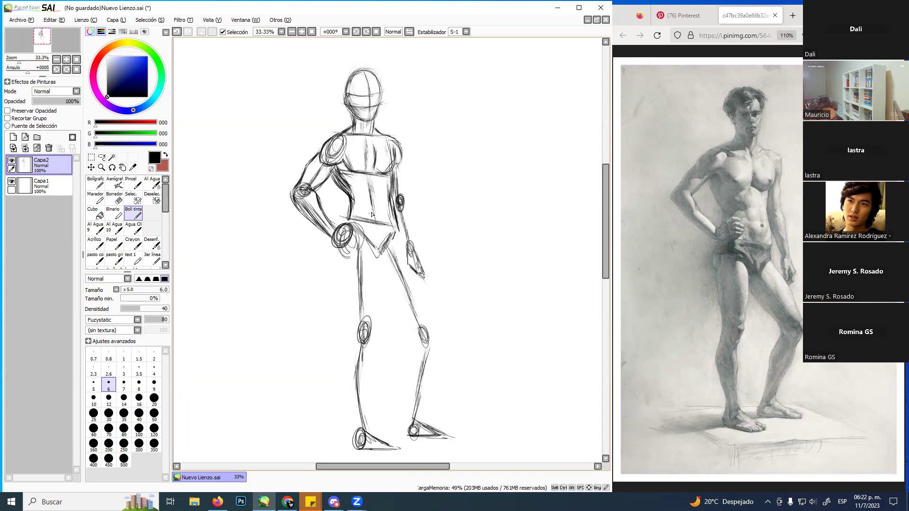
Block in the lower abdomen with waist and hip cross lines, and erase the old construction strokes inside the pelvis
drag(355, 202, 392, 207)
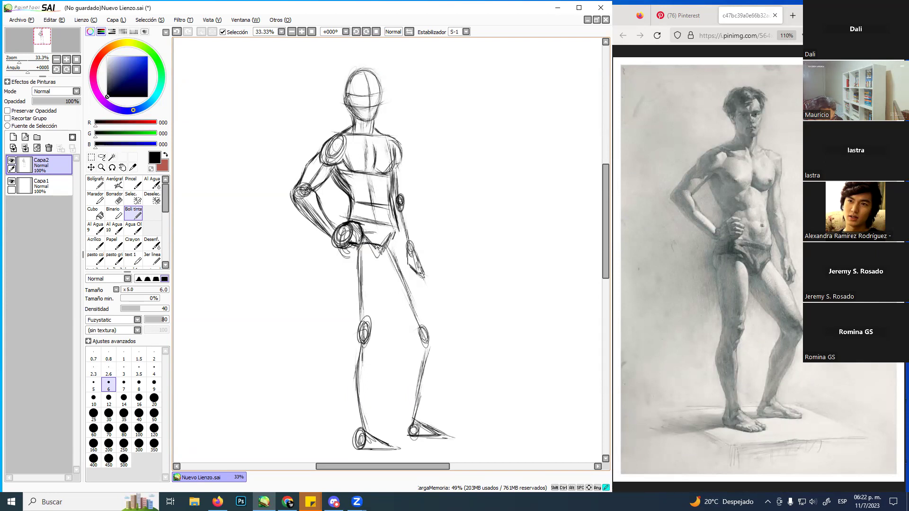
drag(384, 245, 398, 245)
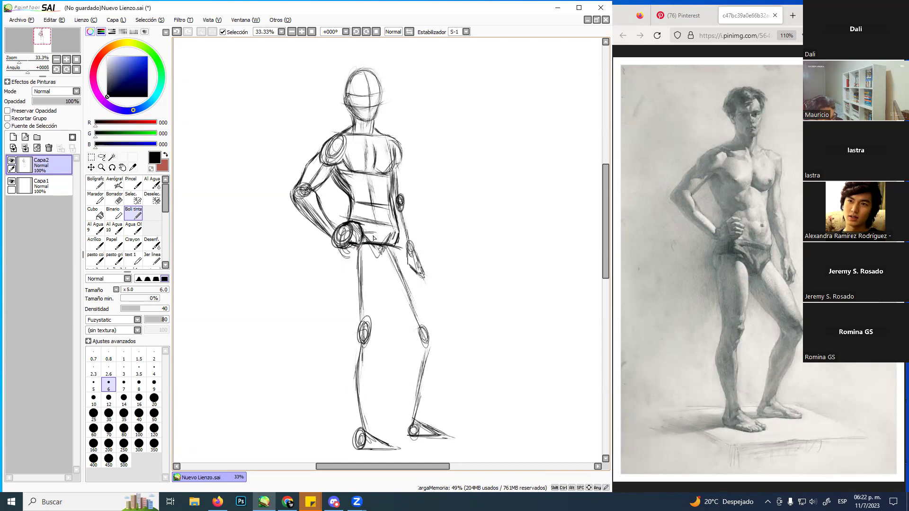
key(e)
drag(379, 236, 382, 236)
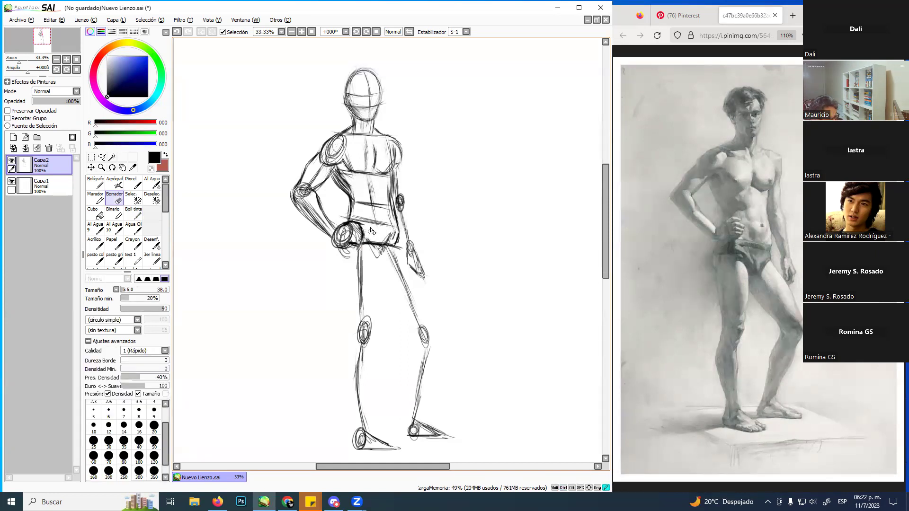
drag(388, 240, 394, 240)
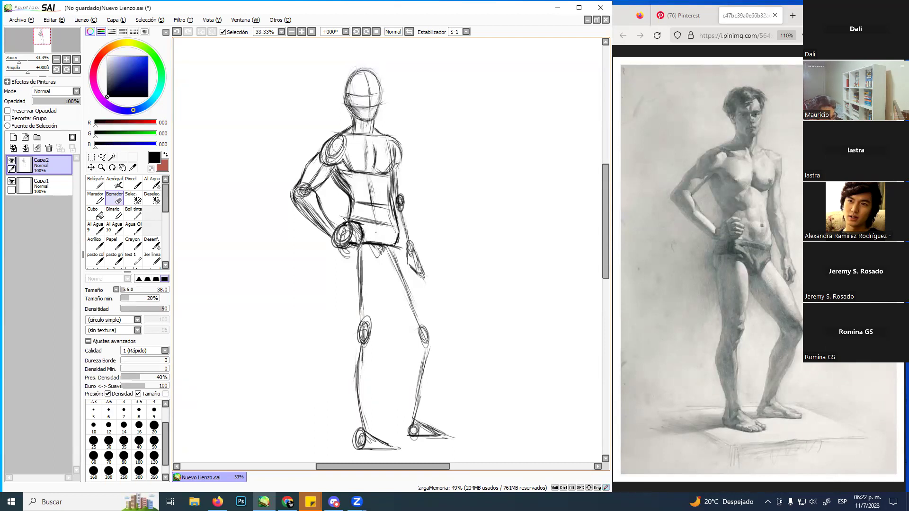
Draw the briefs below the hip line with the ink pen and start the outer hip contour of the weight-bearing leg
click(133, 212)
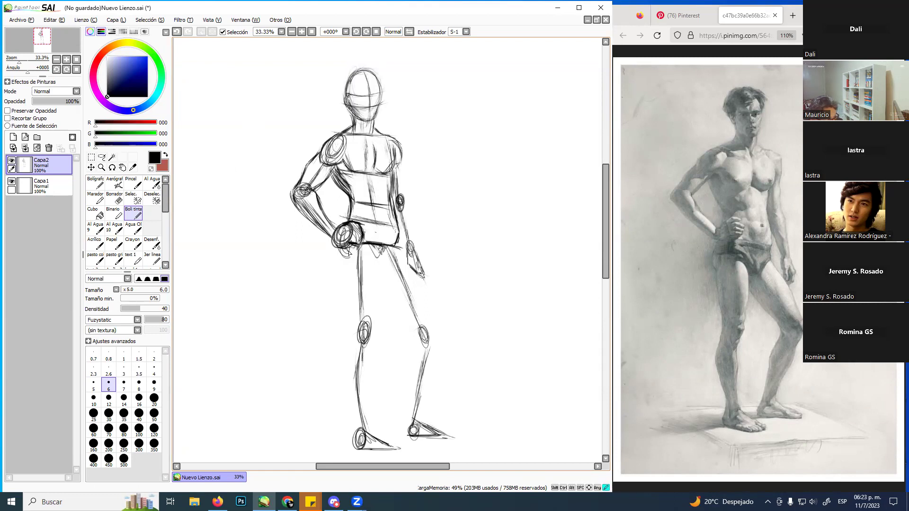
mouse_move(345, 253)
mouse_down()
mouse_move(378, 255)
mouse_move(389, 272)
mouse_up()
mouse_move(388, 272)
mouse_down()
mouse_move(401, 249)
mouse_move(396, 257)
mouse_up()
drag(393, 260, 399, 258)
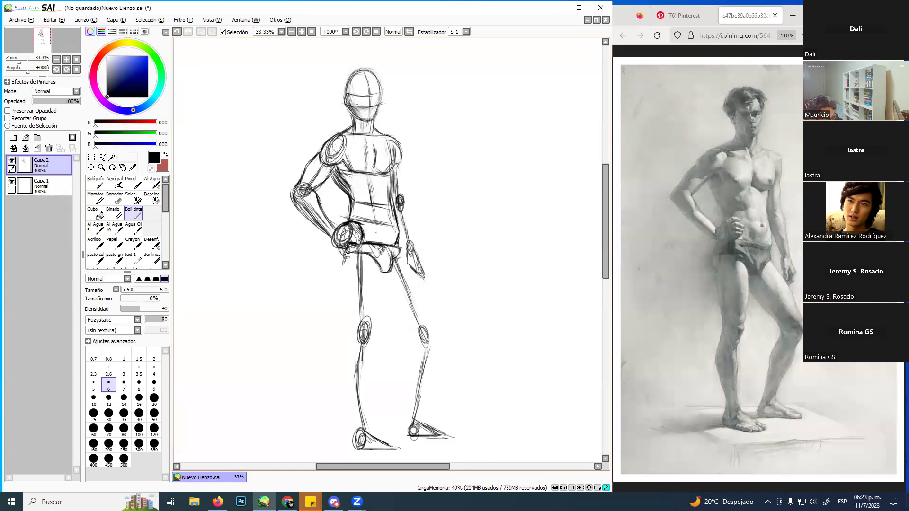
drag(349, 266, 353, 262)
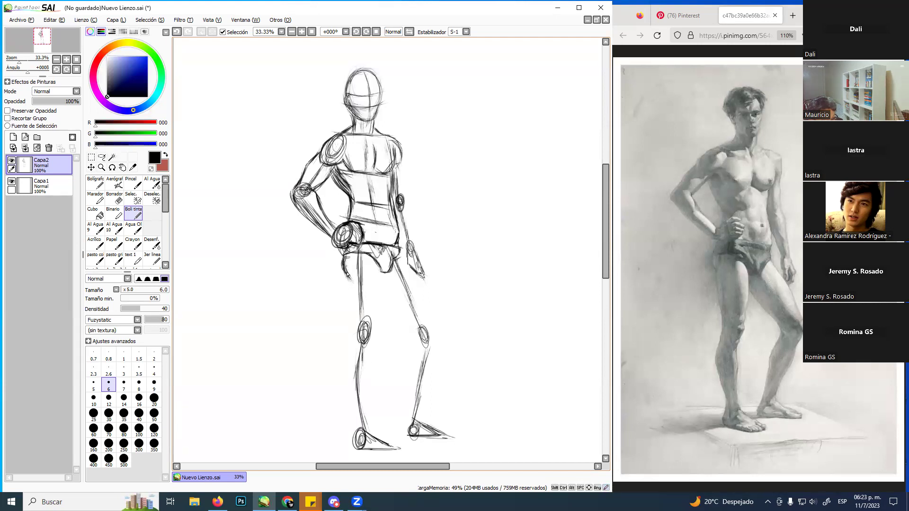
Draw the outer and inner thigh contours of the weight-bearing leg from the hip down to the knee
mouse_move(349, 277)
mouse_down()
mouse_move(349, 268)
mouse_move(359, 332)
mouse_up()
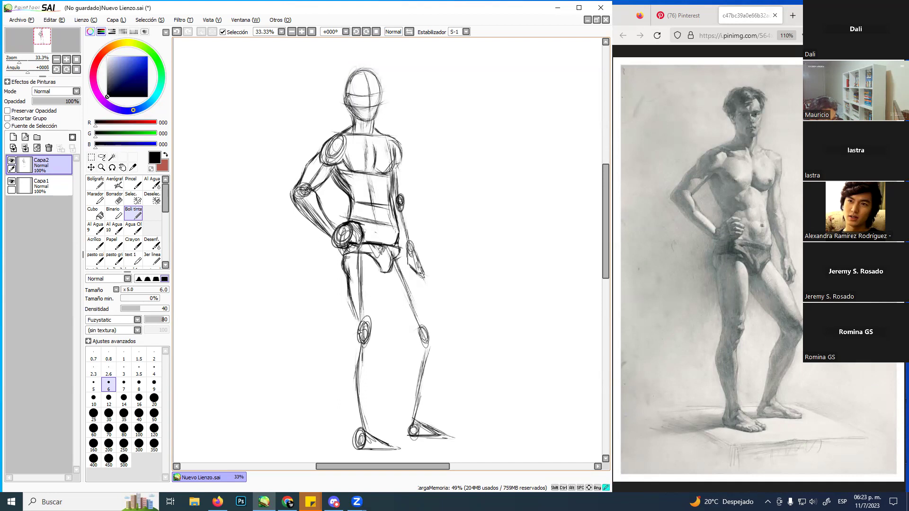
drag(349, 300, 356, 325)
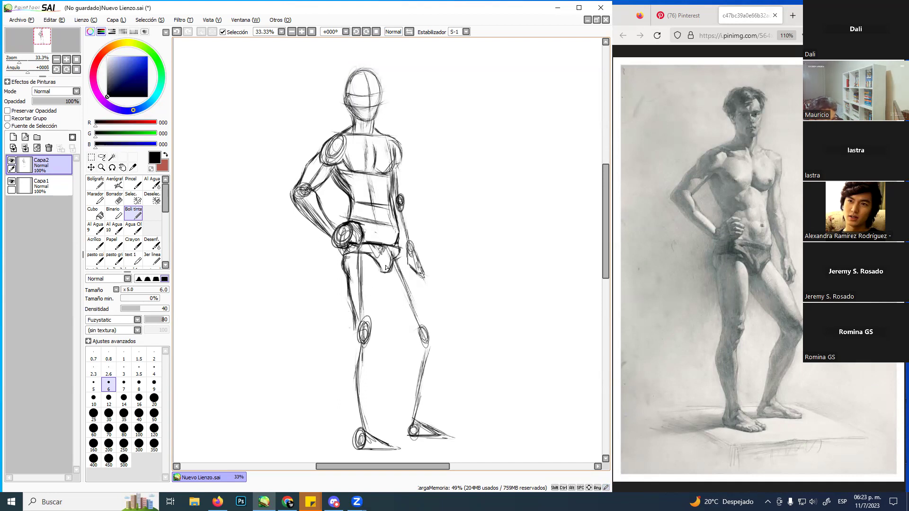
mouse_move(381, 274)
mouse_down()
mouse_move(385, 296)
mouse_move(375, 265)
mouse_move(379, 307)
mouse_move(385, 281)
mouse_move(384, 274)
mouse_move(374, 334)
mouse_up()
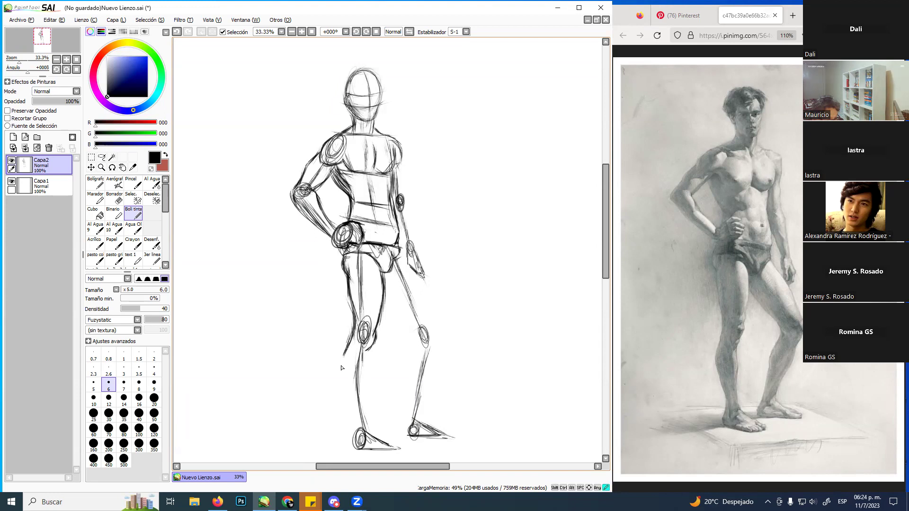
Draw the calf and shin contours of the weight-bearing leg down to the ankle and outline its foot
mouse_move(343, 352)
mouse_down()
mouse_move(358, 419)
mouse_move(354, 402)
mouse_move(359, 424)
mouse_up()
drag(351, 341, 357, 411)
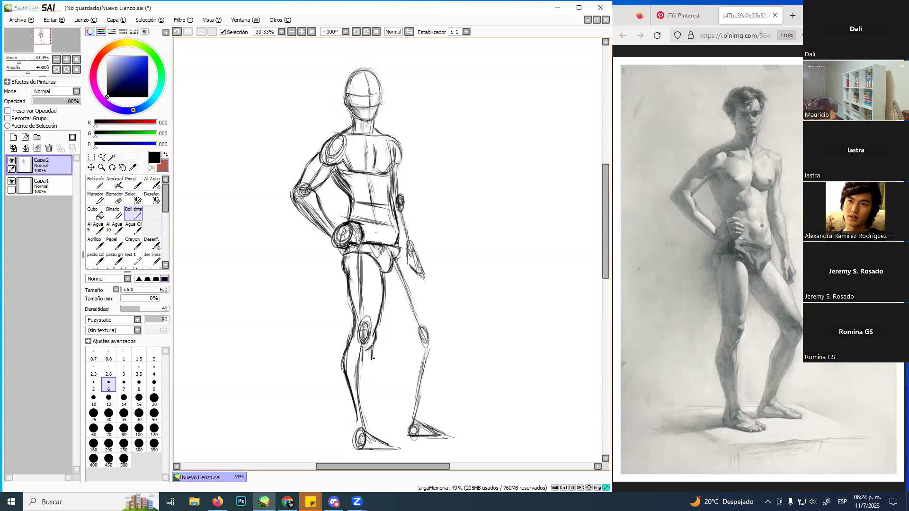
drag(373, 348, 368, 421)
drag(377, 387, 369, 437)
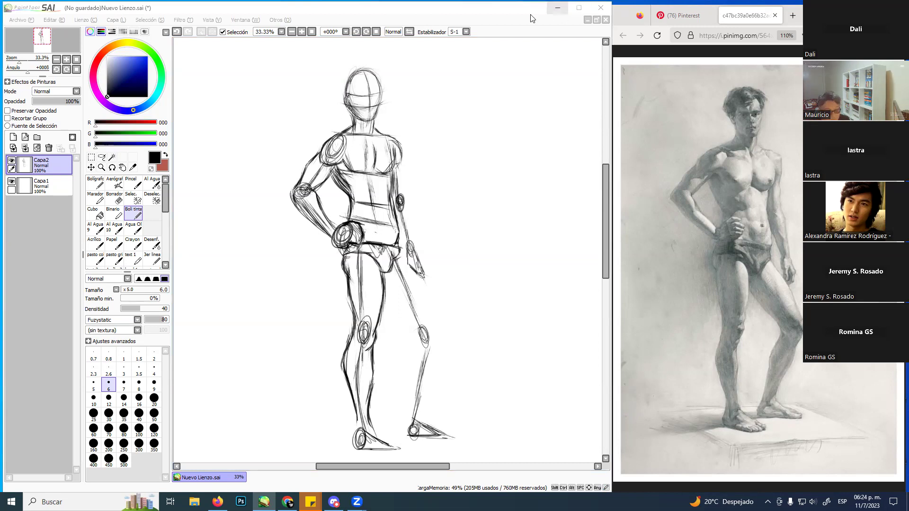
click(504, 15)
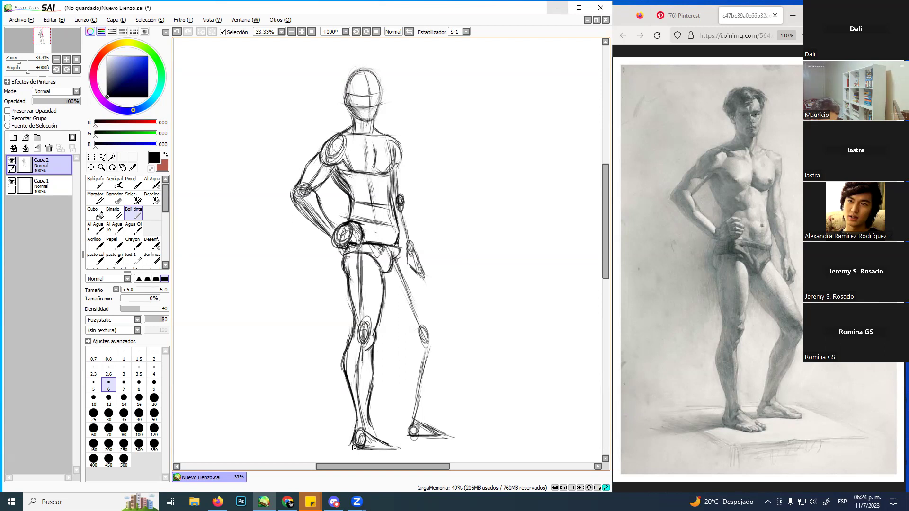
mouse_move(370, 424)
mouse_down()
mouse_move(400, 445)
mouse_move(373, 447)
mouse_move(398, 441)
mouse_move(379, 436)
mouse_move(402, 445)
mouse_up()
click(322, 346)
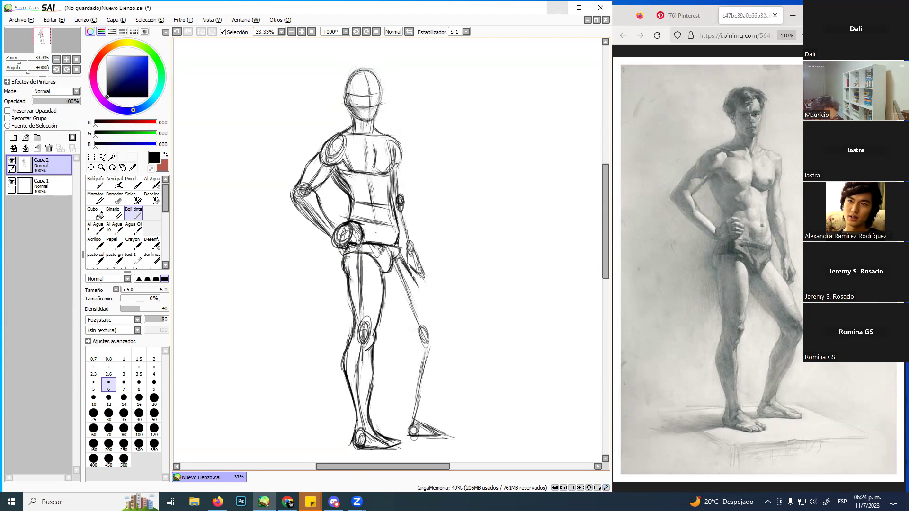
Draw the outer thigh contour of the relaxed leg to its knee and start the inner thigh line from the crotch
drag(419, 290, 425, 327)
drag(415, 283, 418, 298)
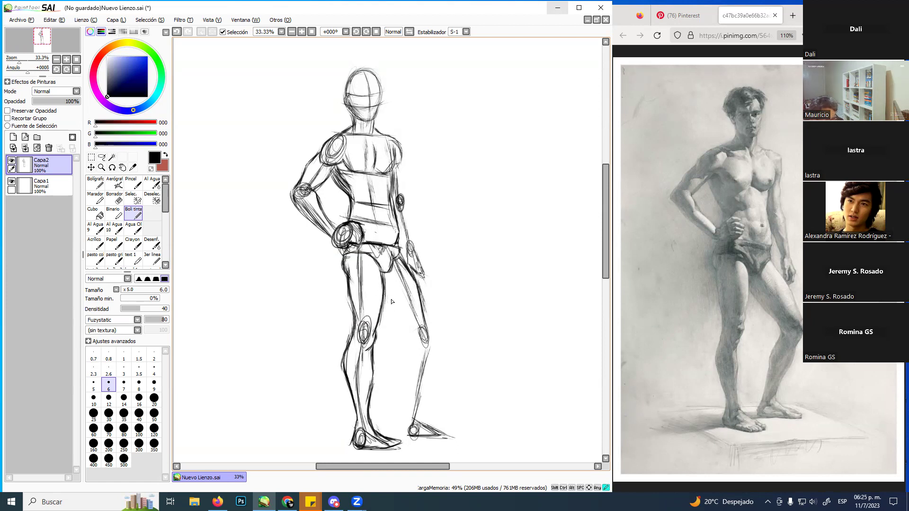
mouse_move(397, 314)
mouse_down()
mouse_move(387, 296)
mouse_move(405, 325)
mouse_up()
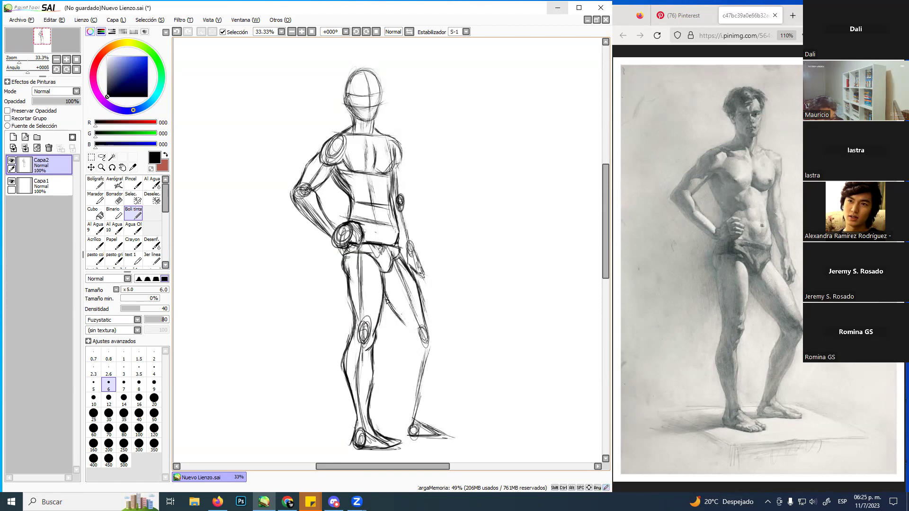
Enlarge the brush to size 36 and draw a crude thick-lined figure with facial features in the empty space beside the sketch
ctrl+alt+drag(477, 150, 482, 151)
mouse_move(521, 74)
mouse_down()
mouse_move(516, 113)
mouse_move(552, 111)
mouse_move(548, 76)
mouse_move(516, 78)
mouse_up()
mouse_move(521, 113)
mouse_down()
mouse_move(509, 150)
mouse_move(532, 204)
mouse_up()
mouse_move(507, 184)
mouse_down()
mouse_move(506, 158)
mouse_move(546, 156)
mouse_move(570, 169)
mouse_move(557, 188)
mouse_up()
mouse_move(494, 166)
mouse_down()
mouse_move(475, 189)
mouse_move(480, 287)
mouse_move(500, 294)
mouse_move(493, 185)
mouse_move(510, 200)
mouse_move(509, 213)
mouse_move(496, 207)
mouse_move(513, 225)
mouse_move(498, 224)
mouse_move(518, 234)
mouse_move(506, 212)
mouse_move(537, 202)
mouse_move(534, 179)
mouse_move(537, 207)
mouse_move(554, 203)
mouse_move(560, 179)
mouse_move(557, 204)
mouse_move(580, 231)
mouse_move(581, 277)
mouse_move(590, 254)
mouse_move(582, 208)
mouse_move(559, 171)
mouse_move(548, 203)
mouse_move(533, 211)
mouse_move(550, 206)
mouse_move(543, 227)
mouse_move(551, 237)
mouse_move(559, 213)
mouse_move(557, 252)
mouse_move(539, 266)
mouse_move(511, 244)
mouse_move(512, 215)
mouse_move(526, 268)
mouse_move(552, 261)
mouse_move(547, 266)
mouse_move(564, 285)
mouse_move(530, 284)
mouse_move(517, 267)
mouse_move(515, 282)
mouse_move(540, 283)
mouse_move(550, 299)
mouse_move(532, 330)
mouse_move(517, 407)
mouse_move(520, 438)
mouse_move(547, 449)
mouse_move(497, 447)
mouse_move(511, 330)
mouse_move(529, 290)
mouse_move(564, 290)
mouse_move(572, 329)
mouse_move(551, 324)
mouse_move(554, 391)
mouse_move(577, 440)
mouse_move(598, 434)
mouse_move(572, 395)
mouse_move(562, 293)
mouse_move(539, 255)
mouse_up()
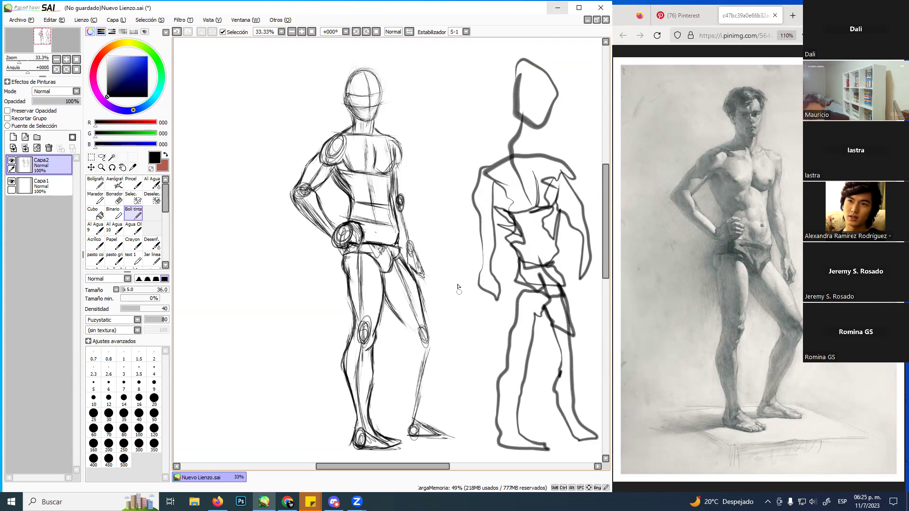
mouse_move(521, 94)
mouse_down()
mouse_move(560, 97)
mouse_move(526, 94)
mouse_move(533, 107)
mouse_move(550, 104)
mouse_move(531, 113)
mouse_move(540, 112)
mouse_move(536, 120)
mouse_move(502, 119)
mouse_up()
drag(517, 78, 522, 97)
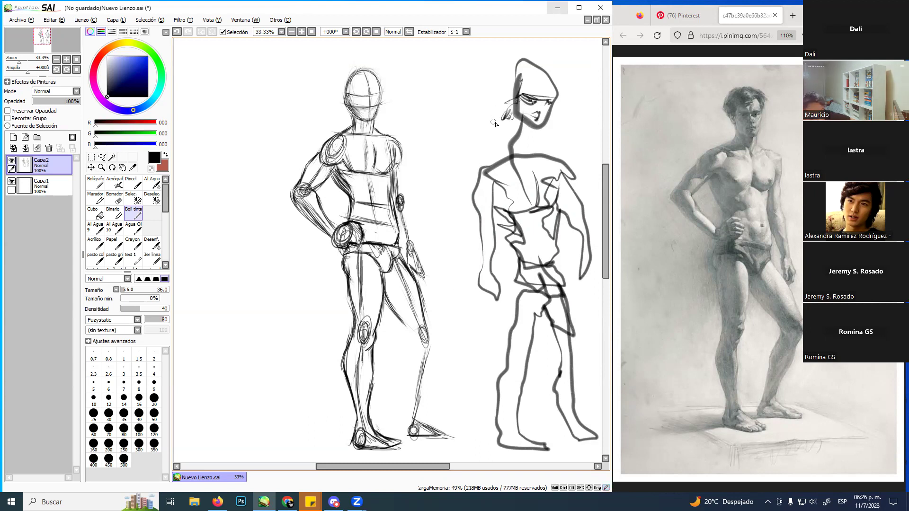
Undo all strokes of the crude thick-lined figure beside the sketch
key(ctrl+z)
key(ctrl+z)
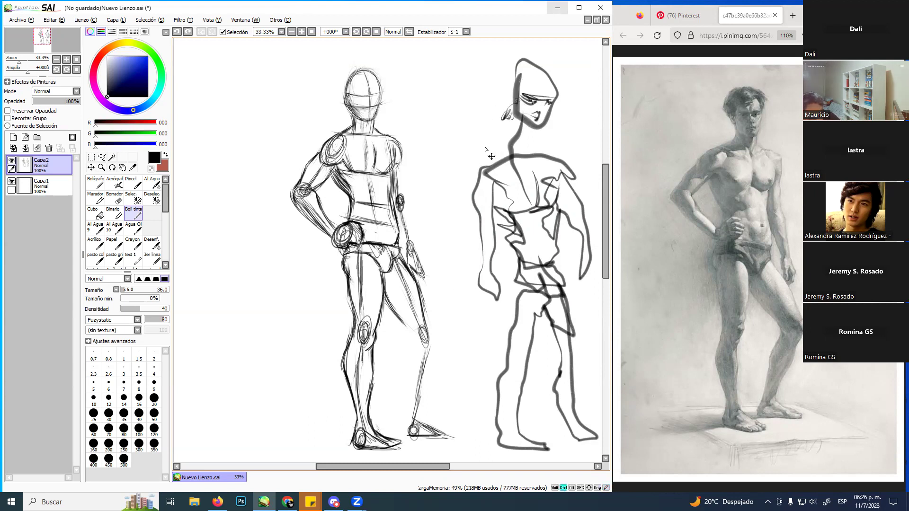
key(ctrl+z)
key(ctrl+z)
key(ctrl+z)
key(ctrl+z)
key(ctrl+z)
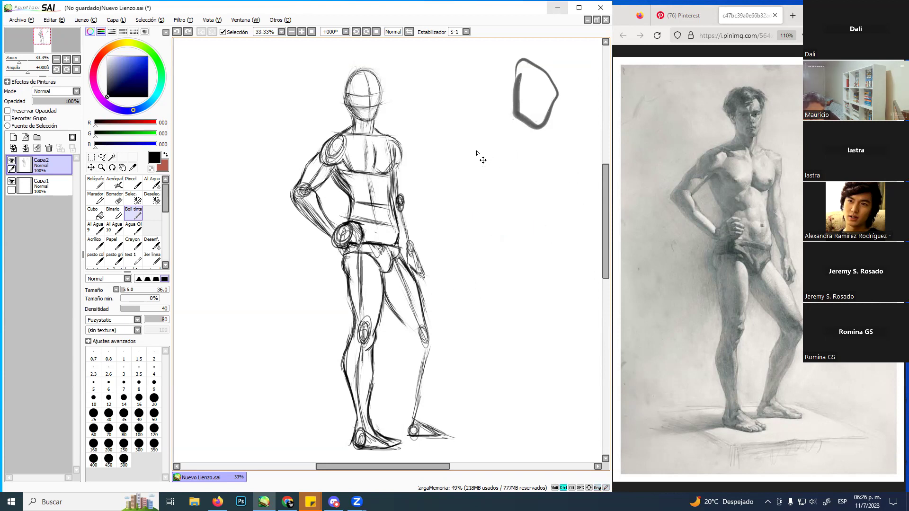
key(ctrl+z)
Set the brush size to 16 and complete the relaxed leg's inner thigh, knee, calf, shin and foot contours
ctrl+alt+drag(480, 132, 489, 135)
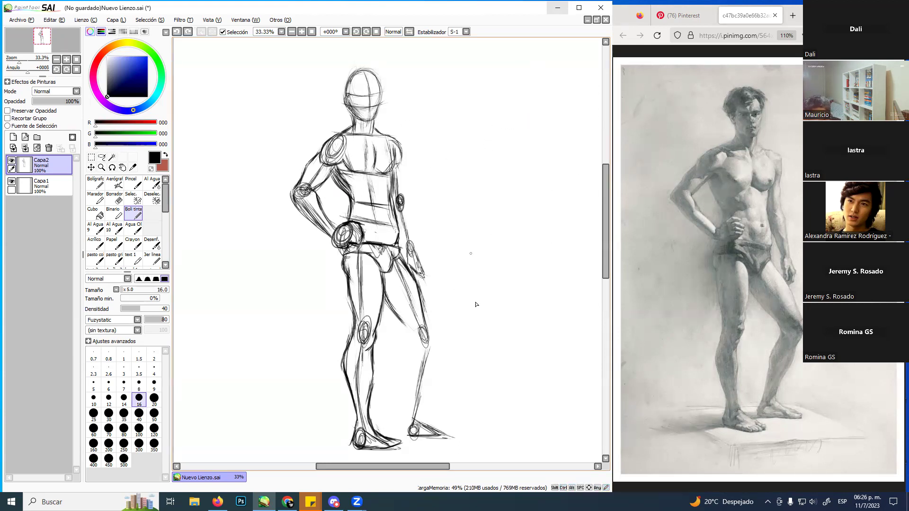
drag(406, 335, 407, 331)
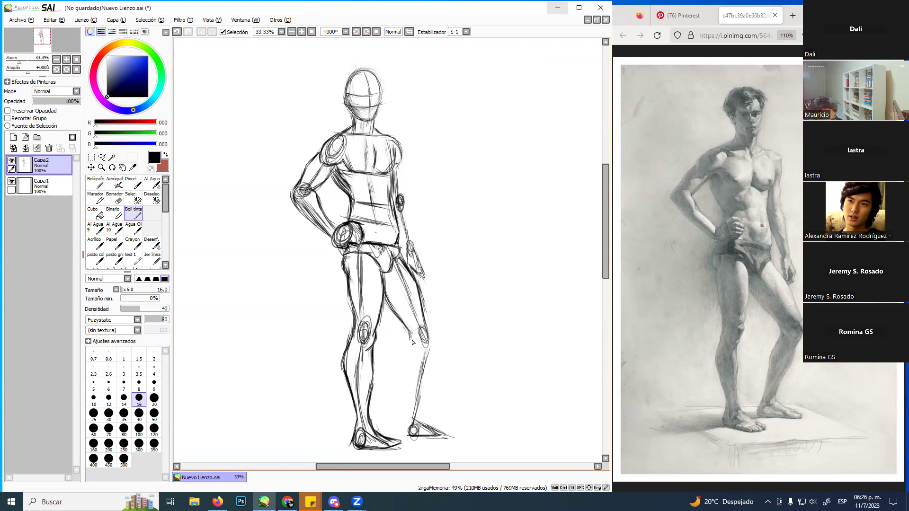
mouse_move(412, 346)
mouse_down()
mouse_move(405, 376)
mouse_move(410, 341)
mouse_up()
key(ctrl+z)
drag(406, 373, 410, 423)
mouse_move(419, 298)
mouse_down()
mouse_move(429, 370)
mouse_move(431, 353)
mouse_move(420, 423)
mouse_move(426, 414)
mouse_move(404, 360)
mouse_move(429, 406)
mouse_move(426, 390)
mouse_move(401, 424)
mouse_move(407, 418)
mouse_move(410, 437)
mouse_move(403, 436)
mouse_move(423, 420)
mouse_move(418, 412)
mouse_move(442, 434)
mouse_move(434, 441)
mouse_move(455, 439)
mouse_up()
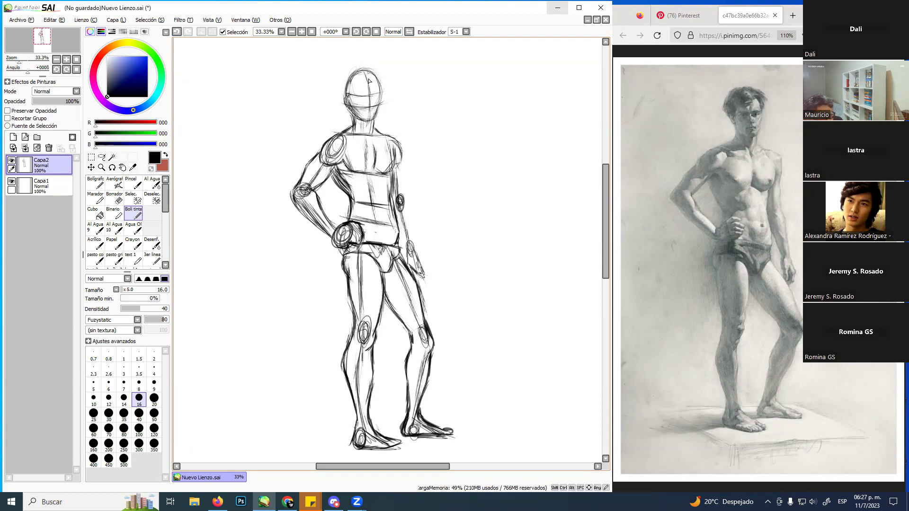
Darken the head outline and strengthen the shoulder, collarbone and upper chest lines
drag(350, 92, 344, 98)
mouse_move(345, 88)
mouse_down()
mouse_move(343, 98)
mouse_move(344, 76)
mouse_move(353, 81)
mouse_move(361, 70)
mouse_move(381, 83)
mouse_move(378, 102)
mouse_up()
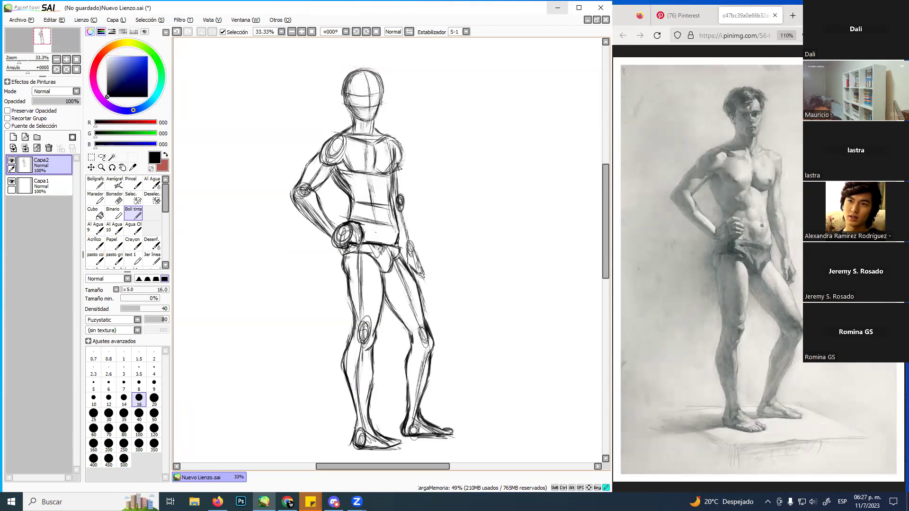
Draw the contours of the hanging arm from shoulder to wrist and outline its hand with fingers against the thigh
drag(400, 164, 405, 185)
mouse_move(411, 215)
mouse_down()
mouse_move(404, 201)
mouse_move(412, 245)
mouse_up()
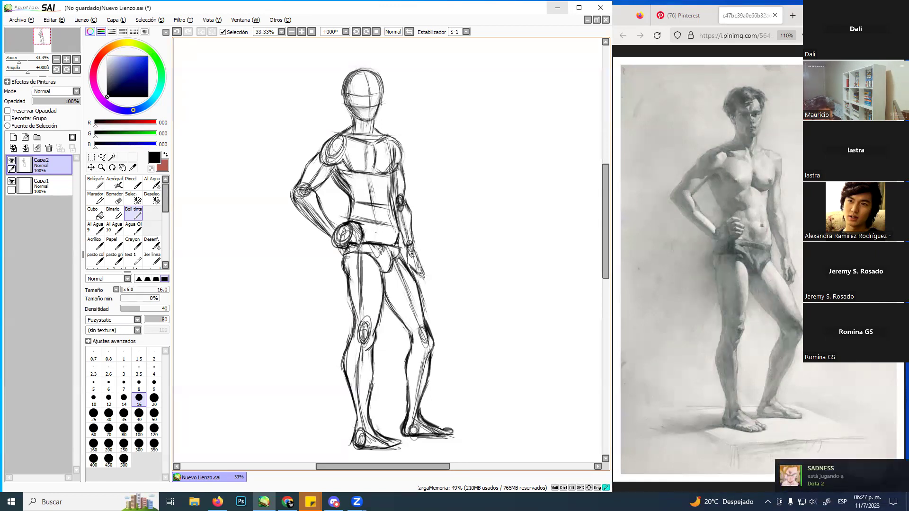
drag(412, 238, 419, 258)
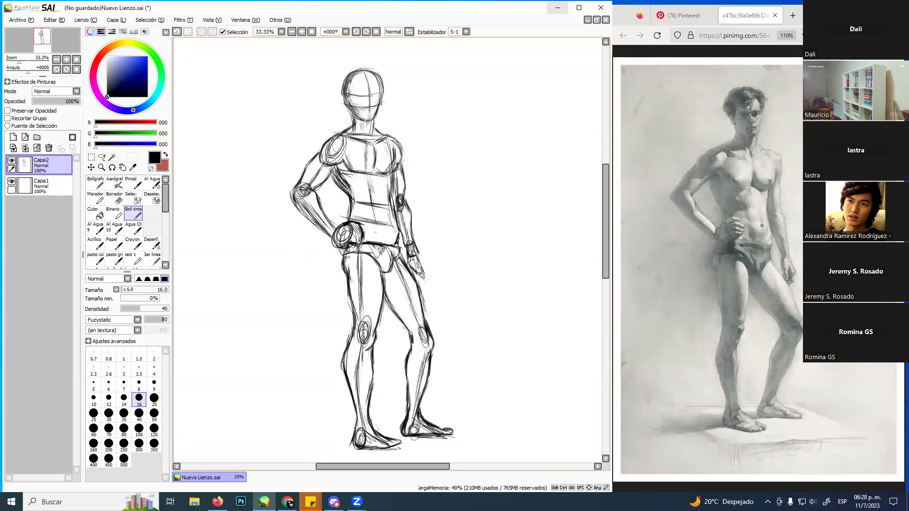
drag(418, 255, 420, 281)
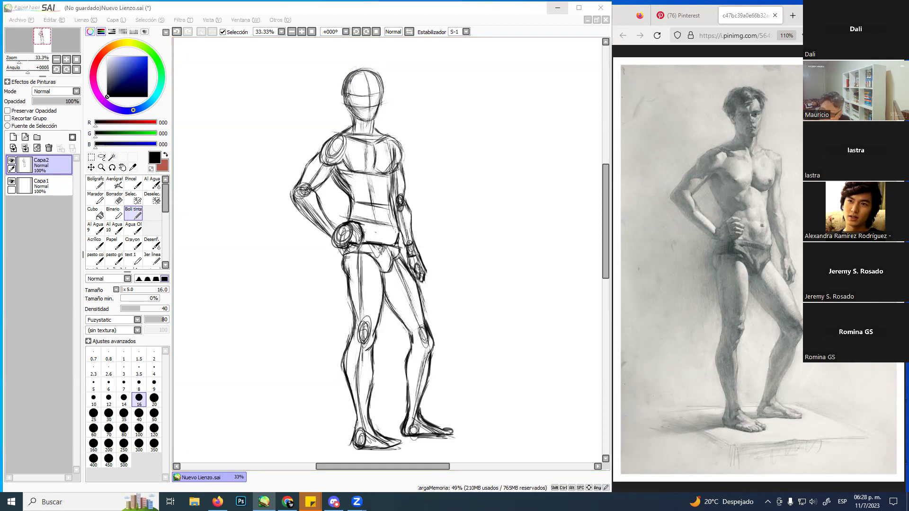
click(454, 6)
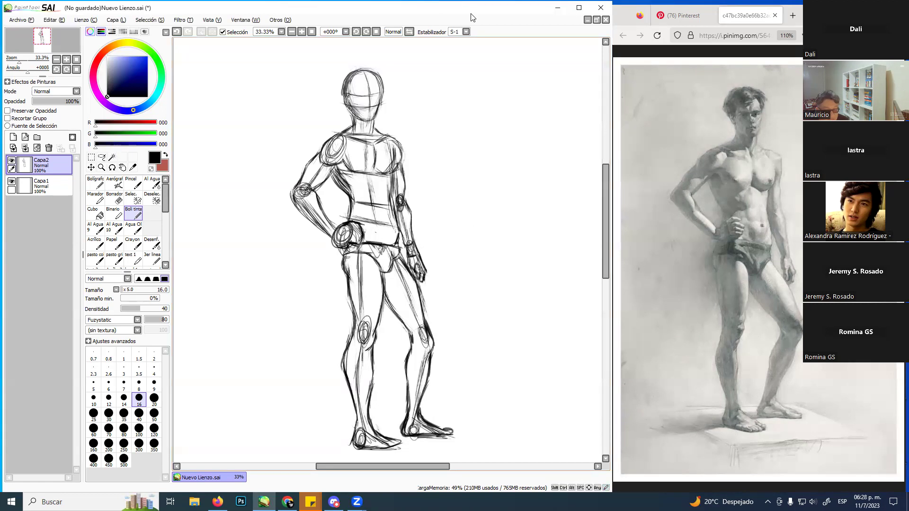
click(510, 12)
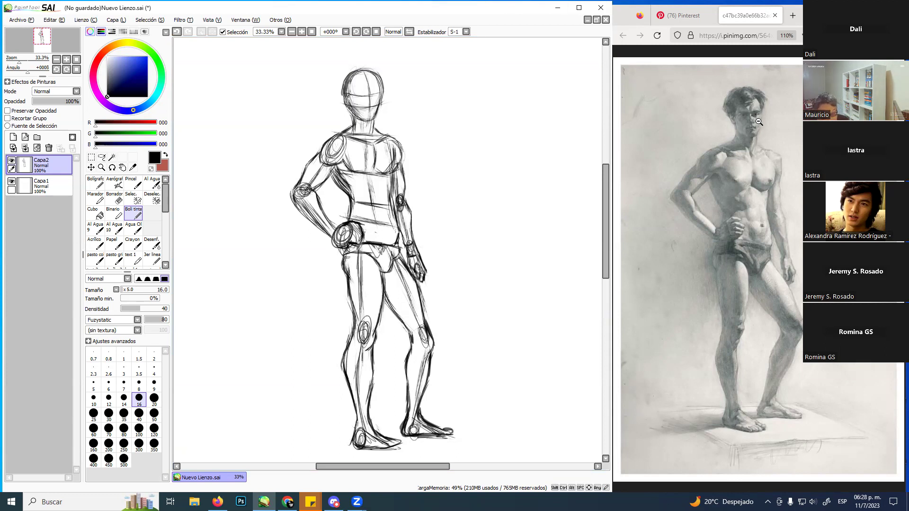
Enlarge the reference drawing in the browser up to 500% and examine its legs, bent arm, head and shoulders
click(751, 102)
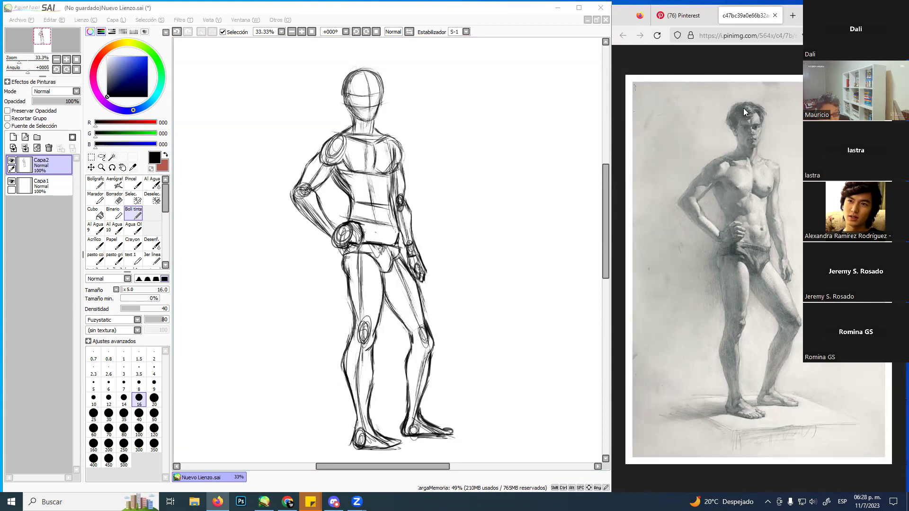
scroll(743, 108, up, 5)
scroll(713, 265, up, 1)
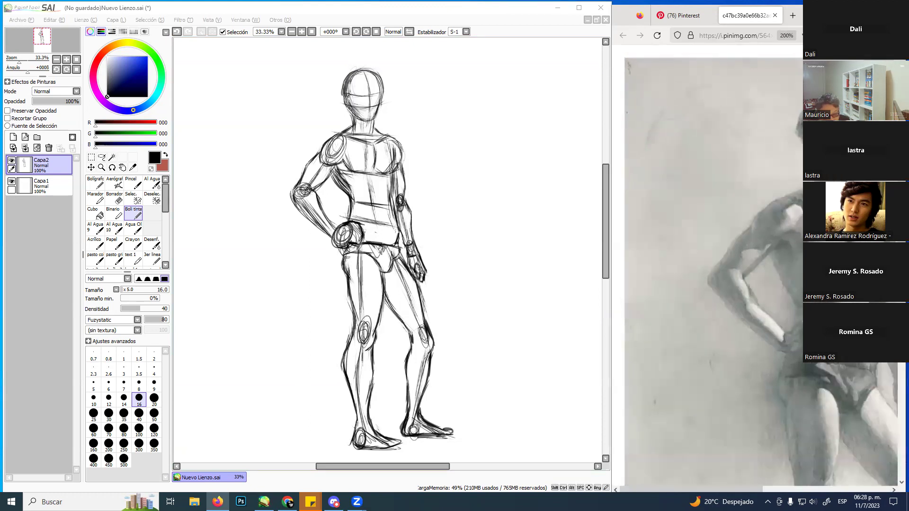
scroll(712, 265, down, 6)
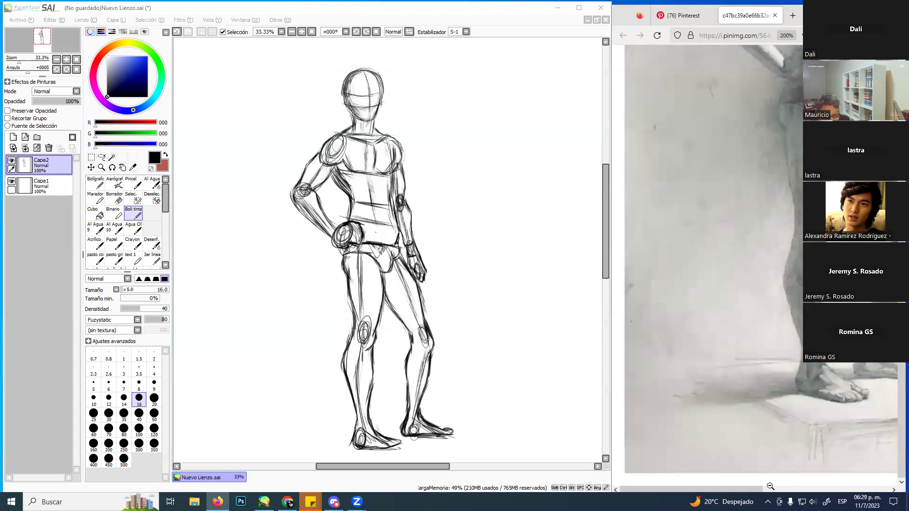
drag(747, 489, 807, 490)
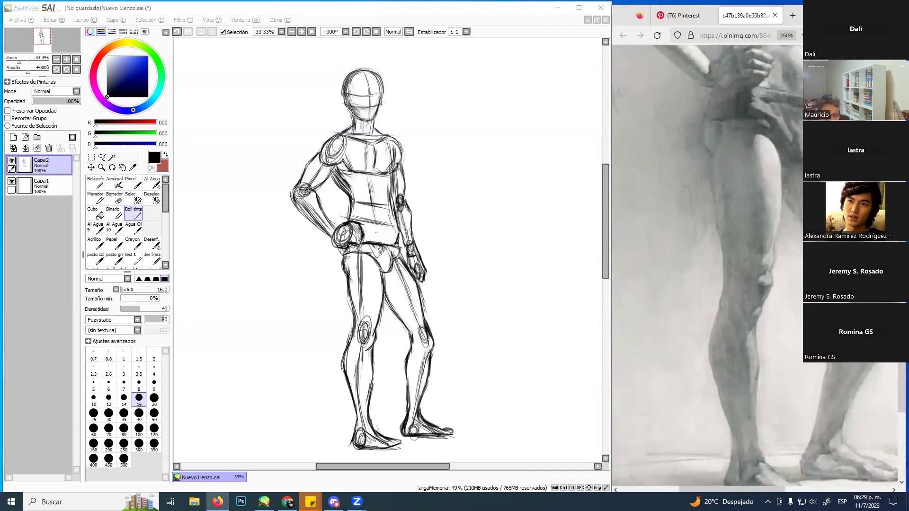
scroll(753, 265, up, 3)
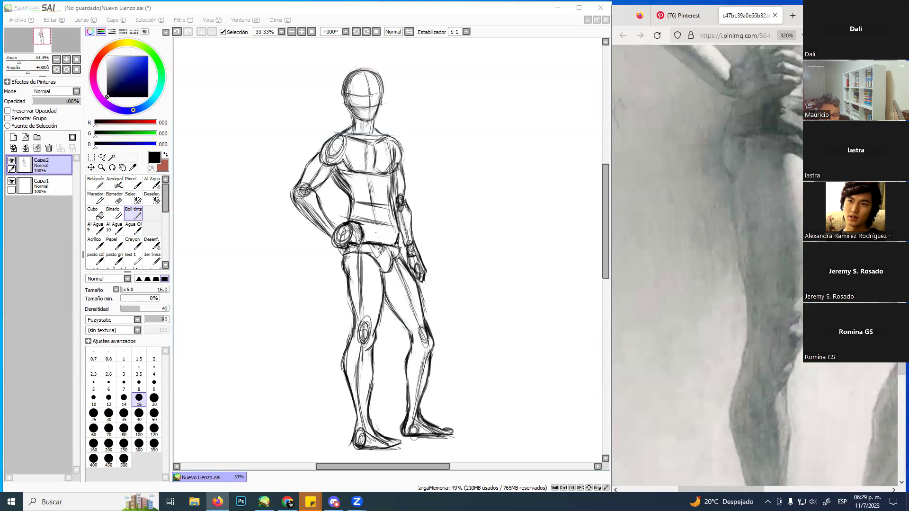
scroll(753, 265, up, 2)
scroll(752, 265, down, 4)
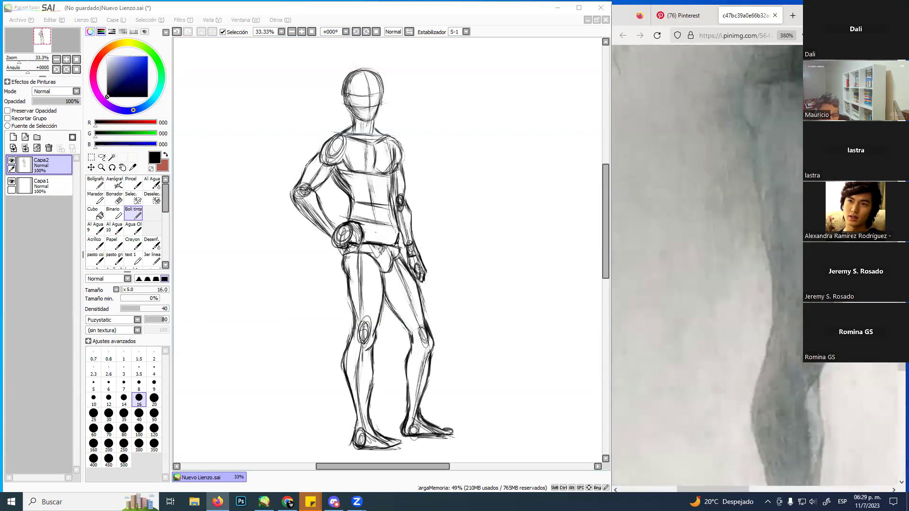
scroll(792, 409, down, 5)
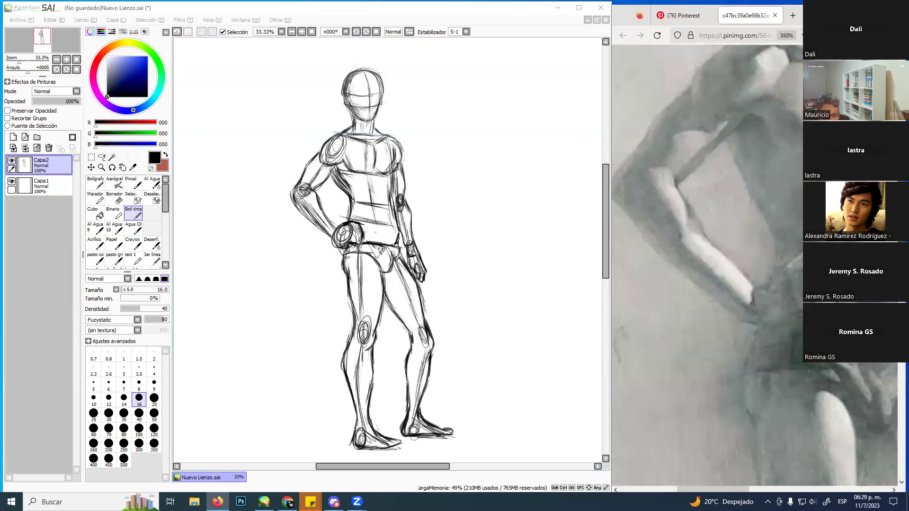
drag(739, 491, 770, 487)
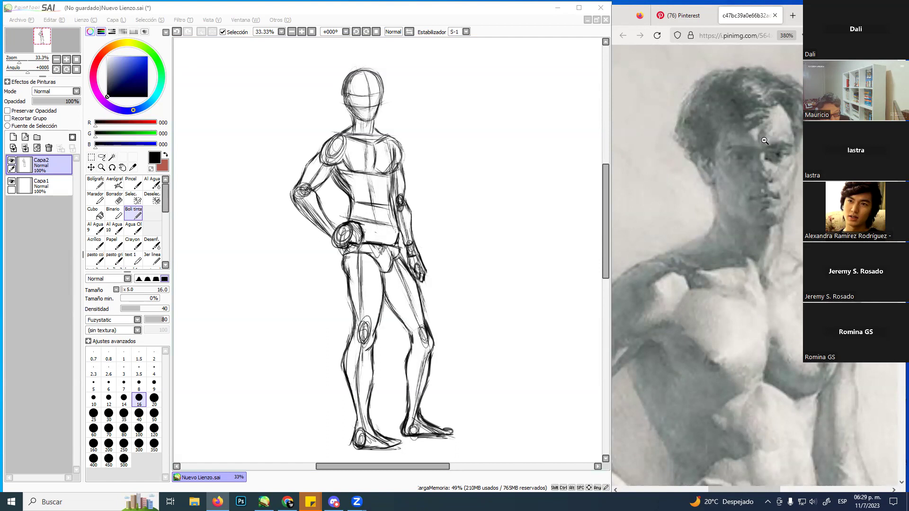
scroll(764, 140, up, 4)
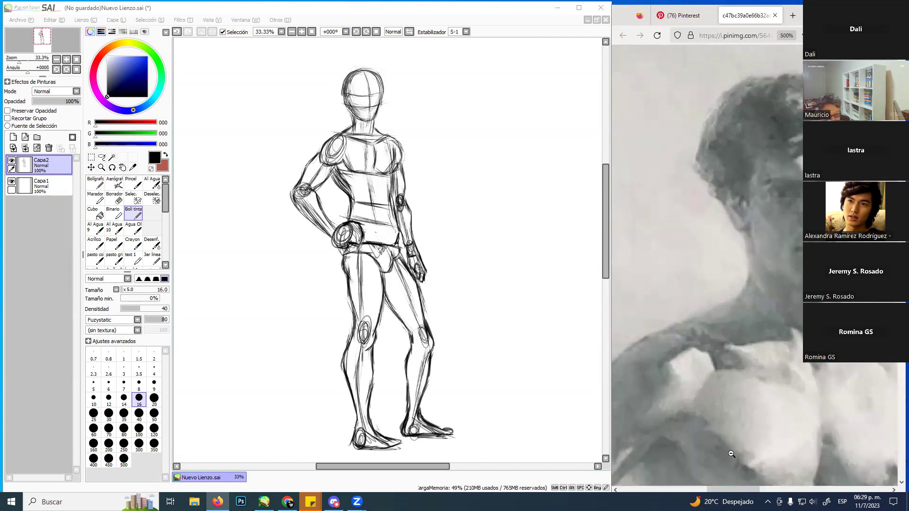
mouse_move(729, 490)
mouse_down()
mouse_move(756, 492)
mouse_move(733, 487)
mouse_up()
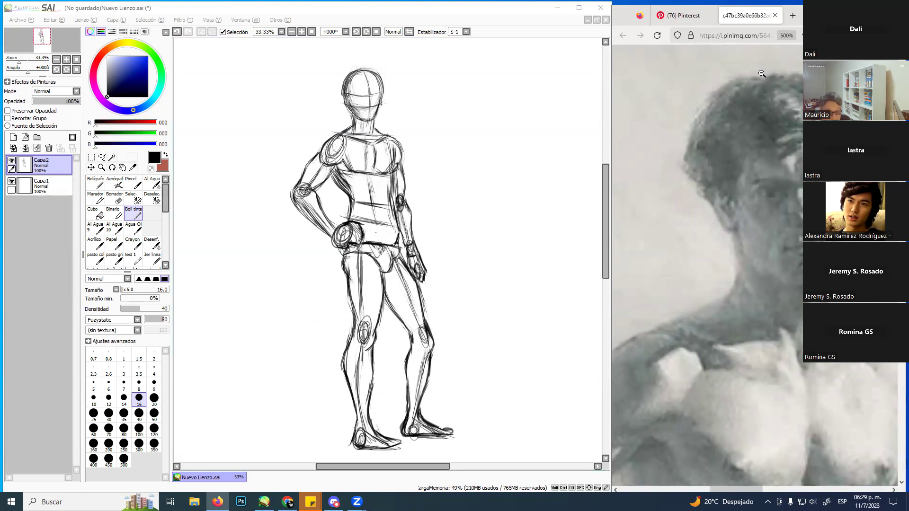
Copy the reference image's web address and switch to the Chrome window
click(747, 36)
right_click(749, 39)
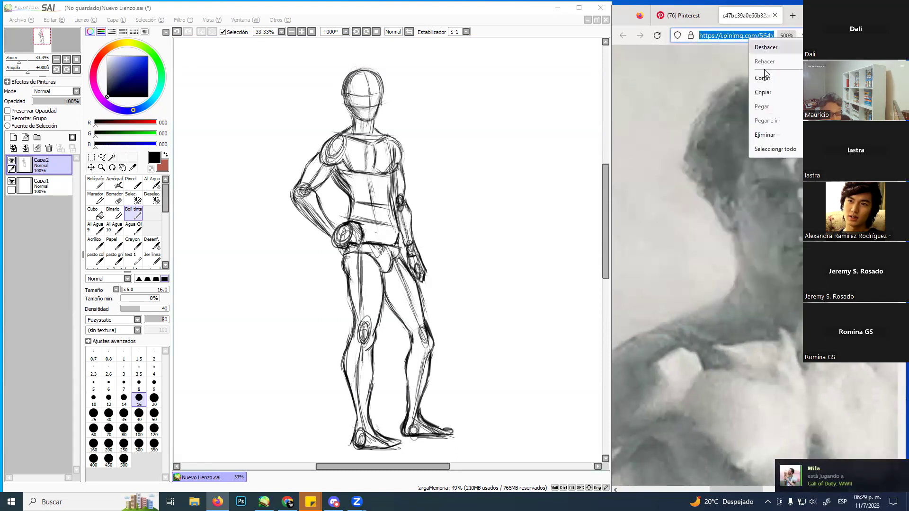
click(773, 90)
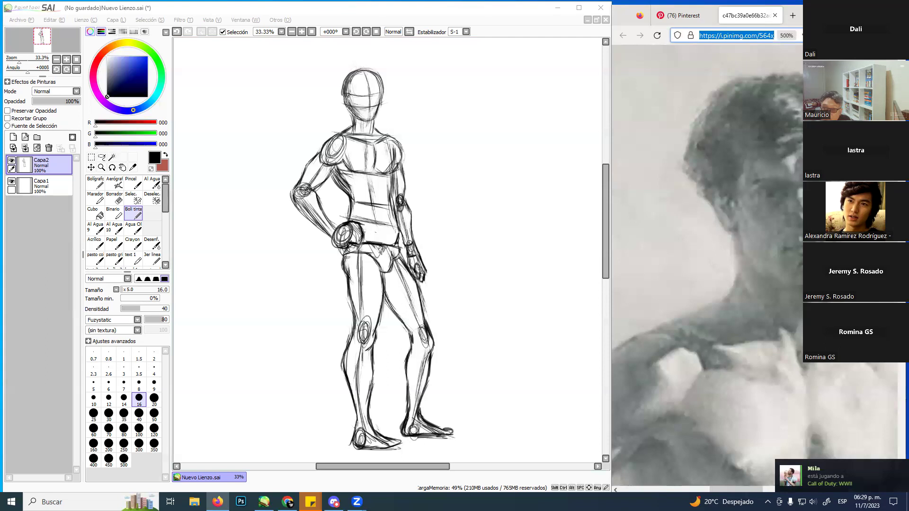
key(alt+Tab)
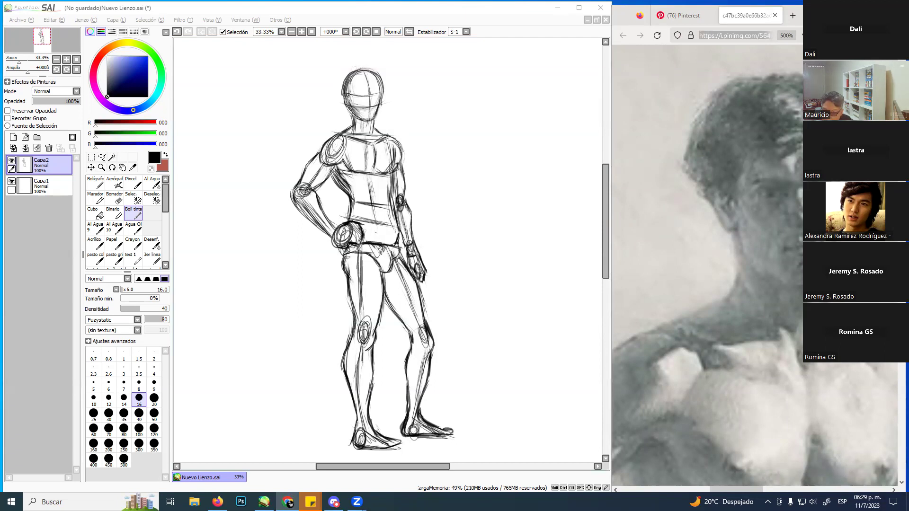
Copy the reference picture as an image and restore its whole-figure view in the browser
right_click(742, 183)
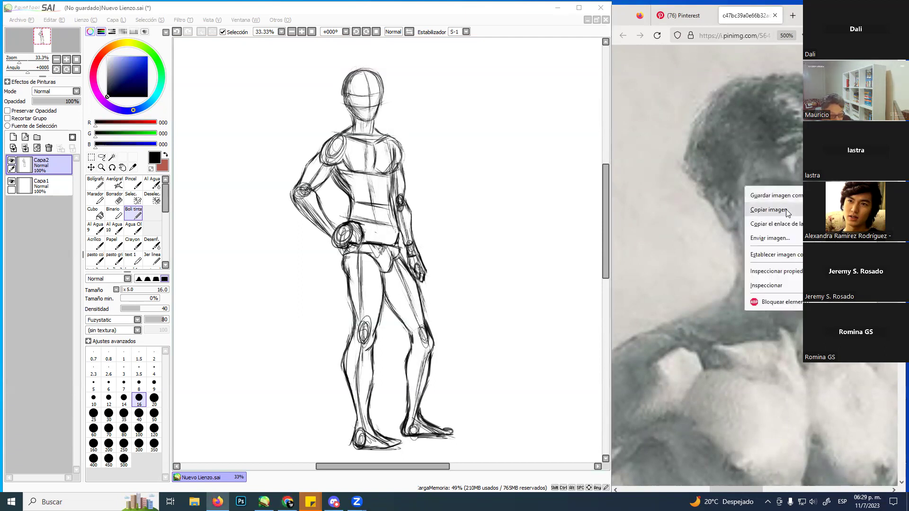
click(788, 212)
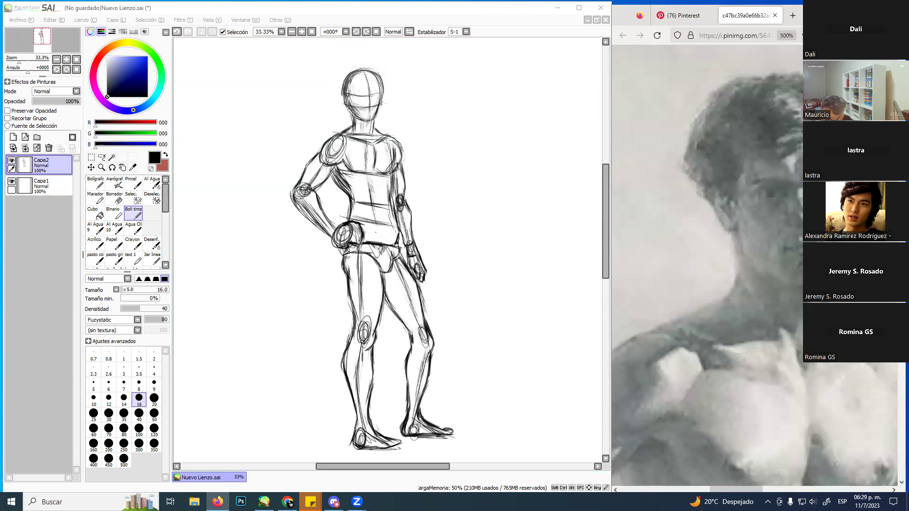
key(alt+Tab)
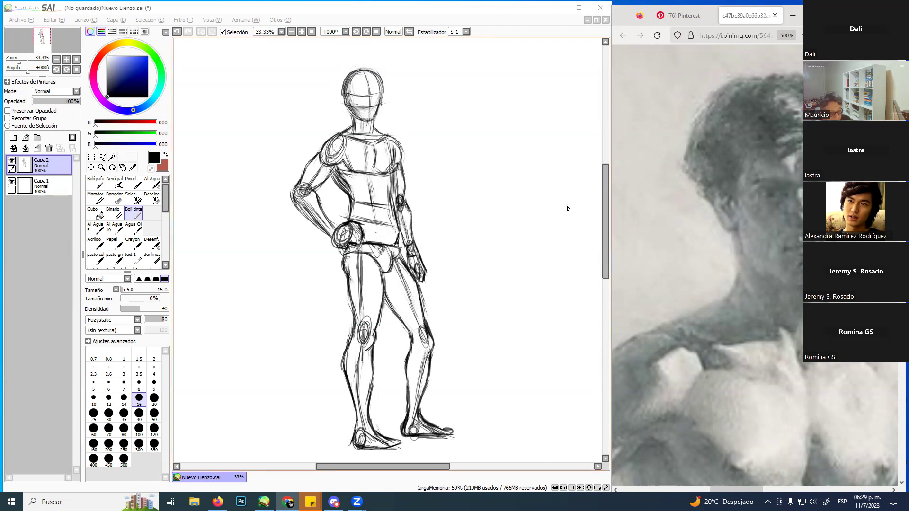
click(752, 212)
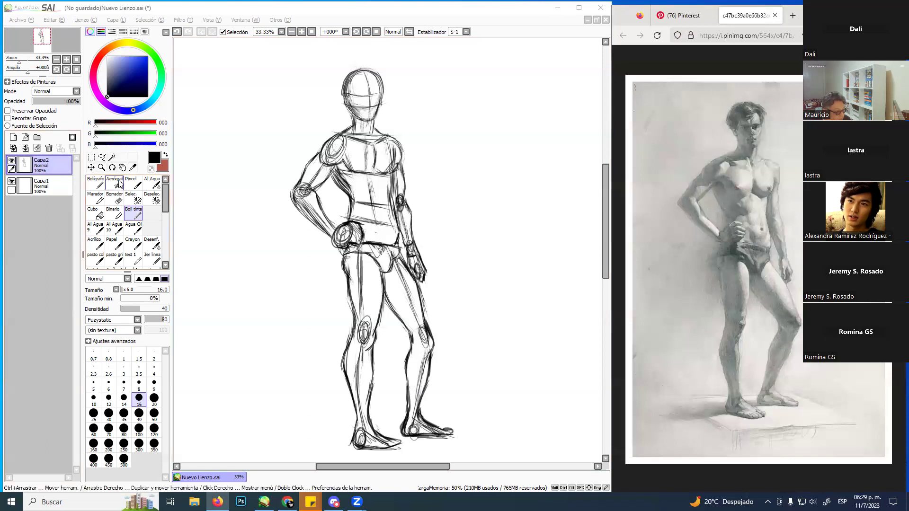
Switch to PaintTool SAI and sketch the abdominal muscle lines, navel and lower-belly lines on the torso
click(485, 20)
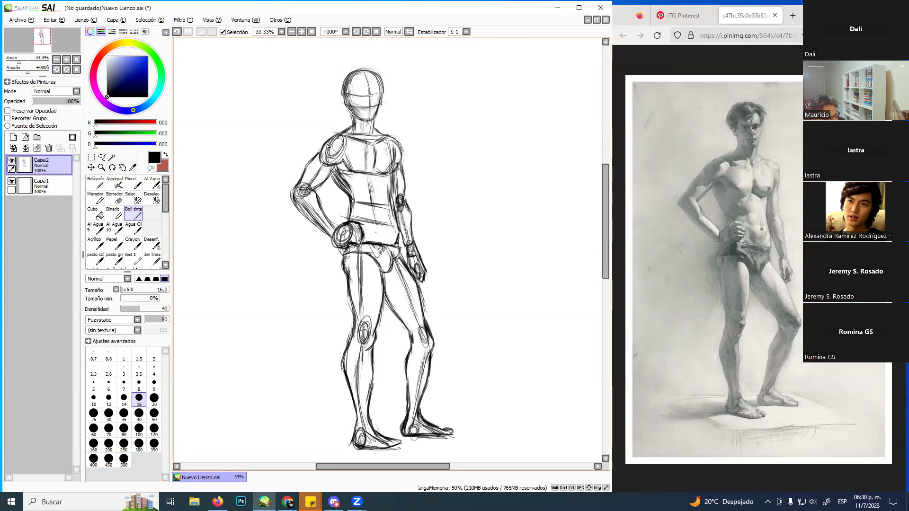
drag(320, 148, 341, 136)
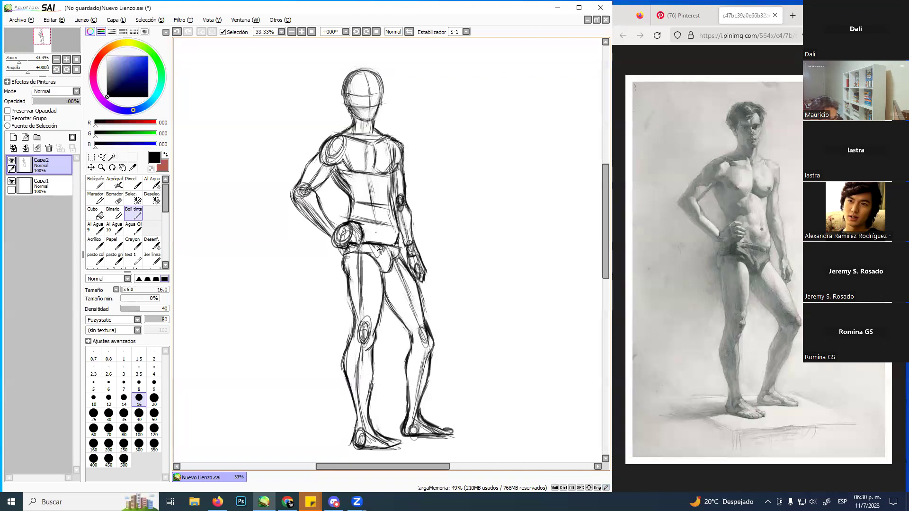
mouse_move(381, 245)
mouse_down()
mouse_move(396, 245)
mouse_move(398, 235)
mouse_up()
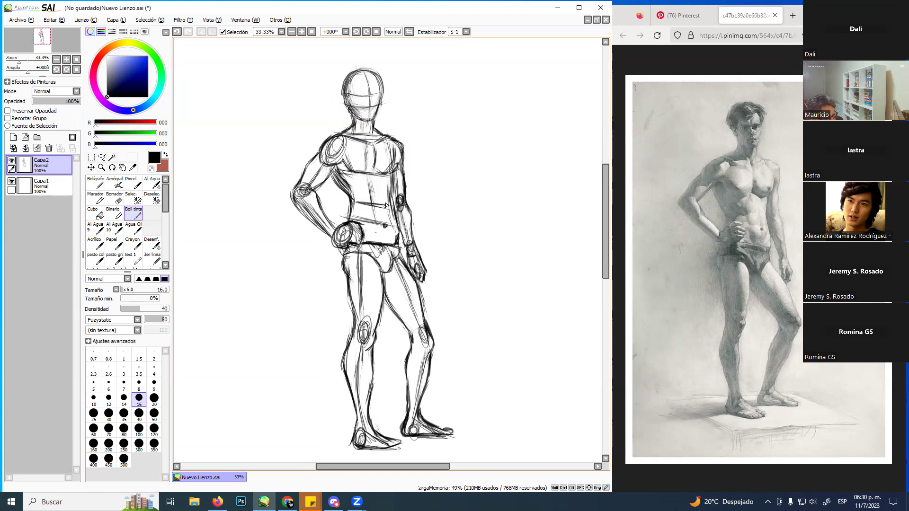
click(372, 185)
mouse_move(364, 188)
mouse_down()
mouse_move(374, 177)
mouse_move(387, 185)
mouse_up()
mouse_move(369, 216)
mouse_down()
mouse_move(363, 192)
mouse_move(376, 241)
mouse_move(387, 243)
mouse_move(395, 225)
mouse_move(388, 240)
mouse_move(395, 223)
mouse_up()
click(377, 191)
mouse_move(377, 189)
mouse_down()
mouse_move(384, 217)
mouse_move(382, 208)
mouse_up()
click(389, 235)
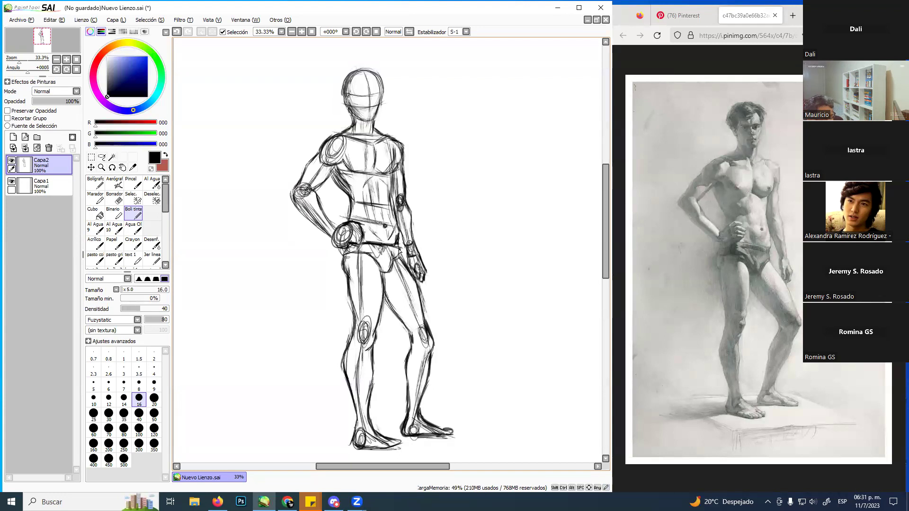
Erase the torso's side contour beside the bent arm and redraw it as a curve from armpit to waist
drag(331, 180, 351, 203)
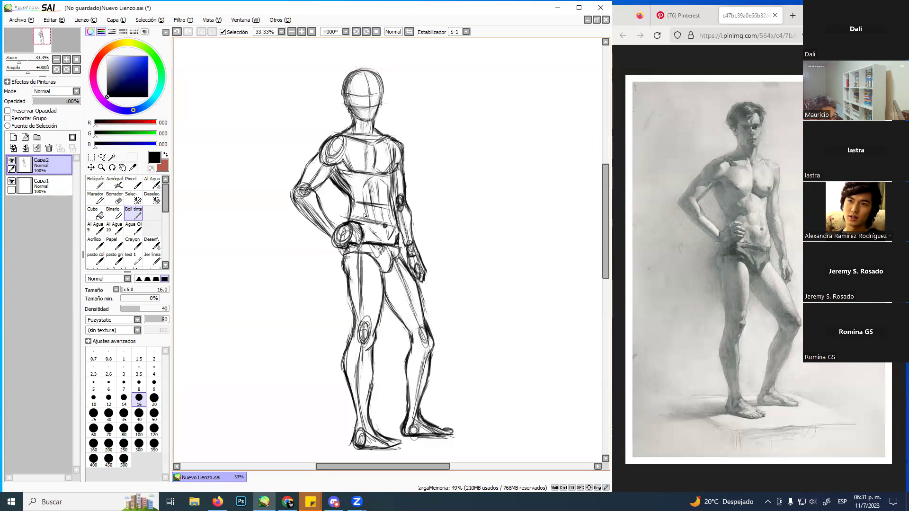
key(e)
mouse_move(361, 192)
ctrl+alt+mouse_down()
mouse_move(371, 193)
mouse_move(343, 191)
mouse_move(337, 174)
mouse_move(352, 198)
ctrl+alt+mouse_up()
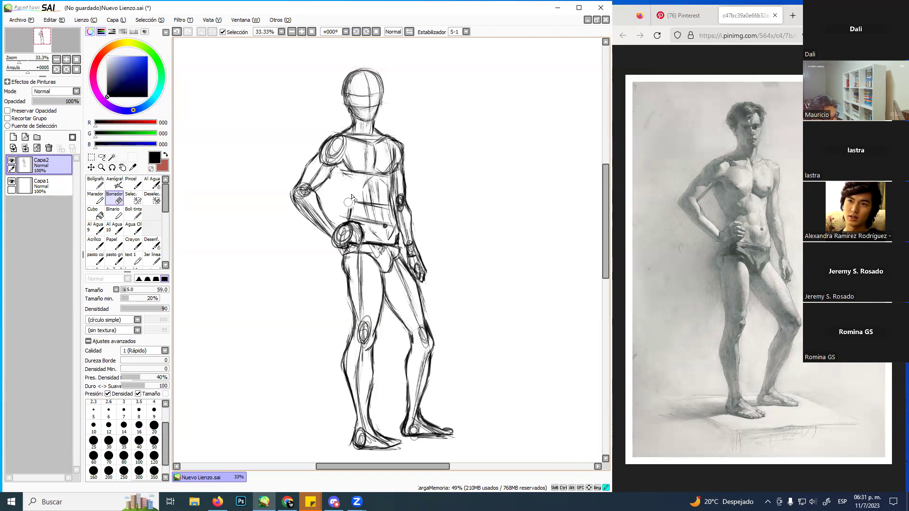
click(140, 209)
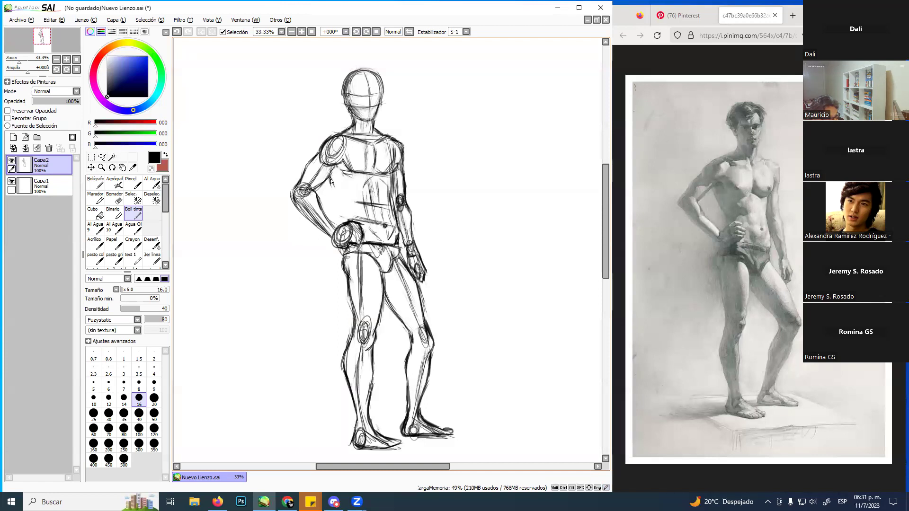
drag(331, 181, 347, 226)
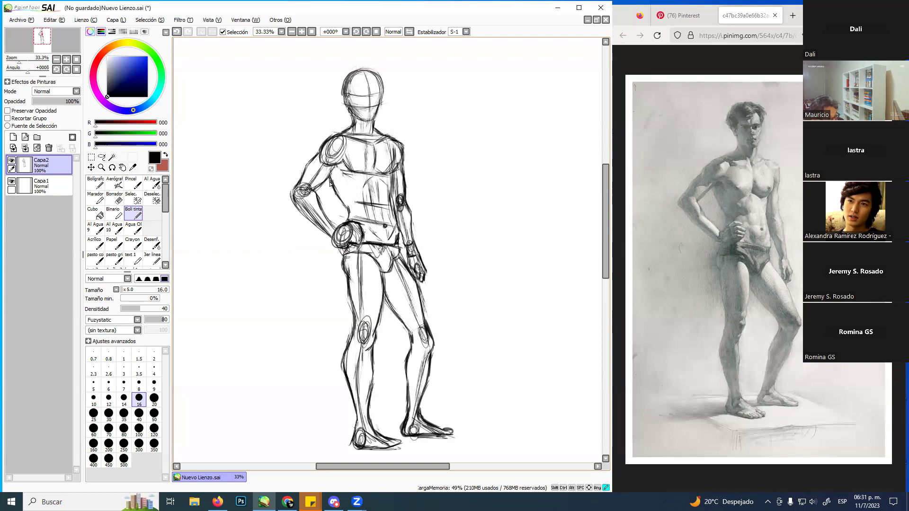
drag(334, 191, 348, 217)
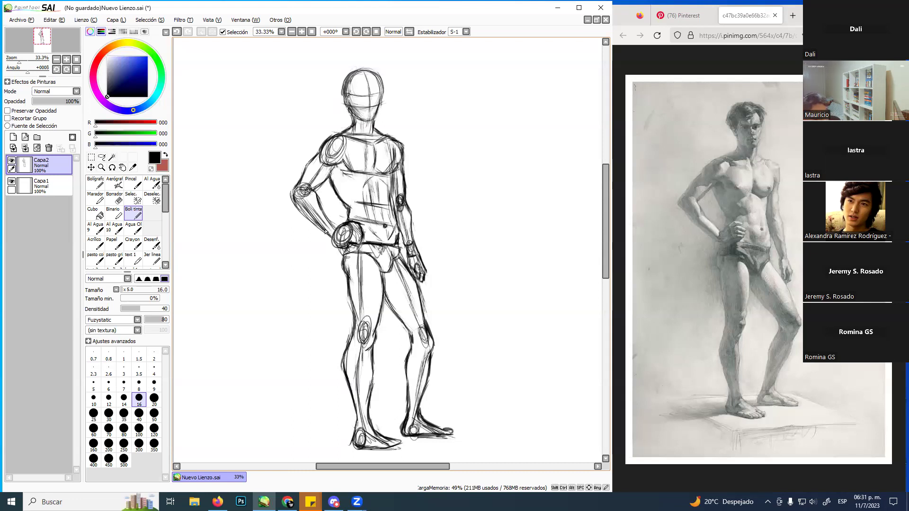
mouse_move(287, 272)
mouse_down()
mouse_move(333, 207)
mouse_move(335, 216)
mouse_up()
key(ctrl)
key(ctrl+z)
key(ctrl+z)
key(ctrl+z)
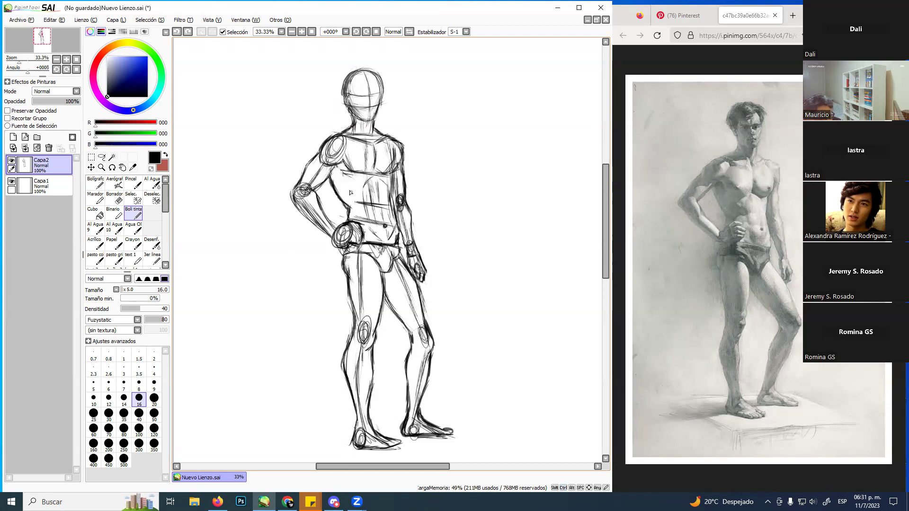
Darken the bent forearm's line near the wrist and the outer hip and thigh contour of the supporting leg
mouse_move(326, 192)
mouse_down()
mouse_move(318, 196)
mouse_move(342, 236)
mouse_move(331, 243)
mouse_up()
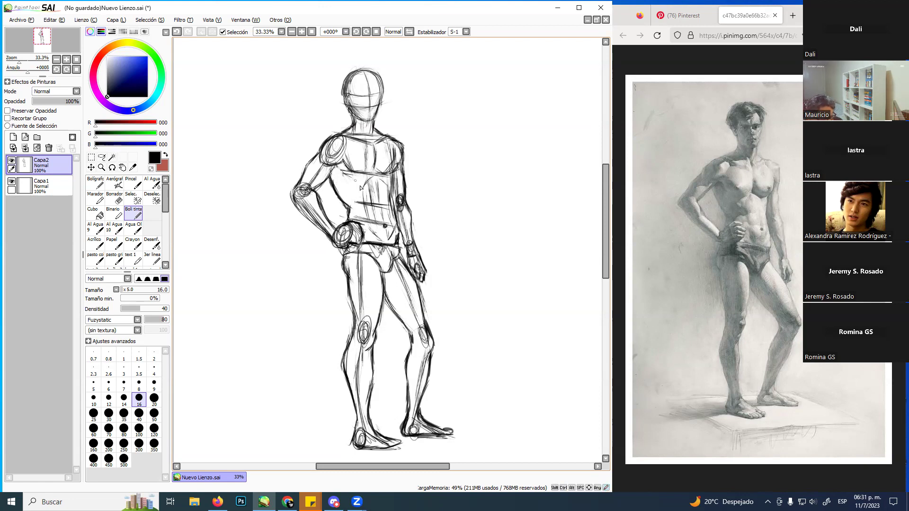
drag(342, 264, 343, 254)
mouse_move(353, 313)
mouse_down()
mouse_move(351, 300)
mouse_move(346, 393)
mouse_up()
Erase the supporting leg's outer calf contour and redraw the calf, ankle and heel with the Boli tinta brush
key(e)
click(135, 219)
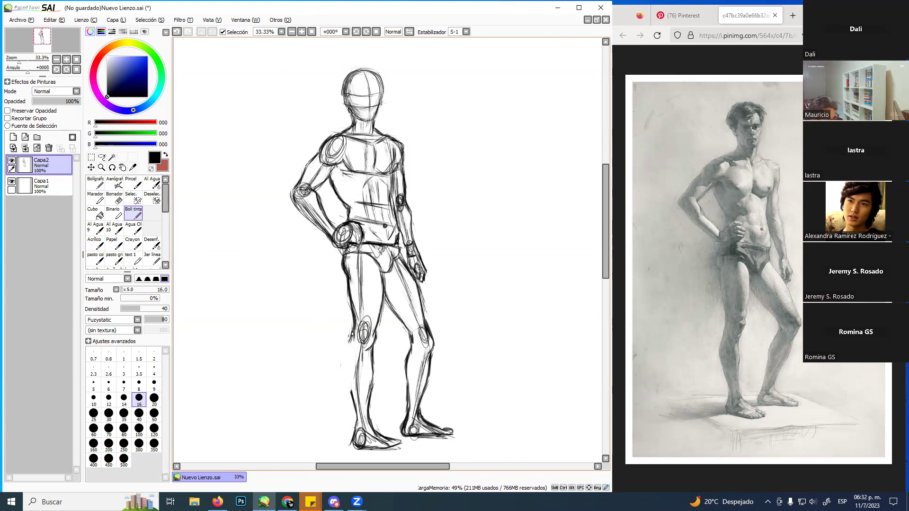
mouse_move(347, 346)
mouse_down()
mouse_move(344, 377)
mouse_move(357, 400)
mouse_up()
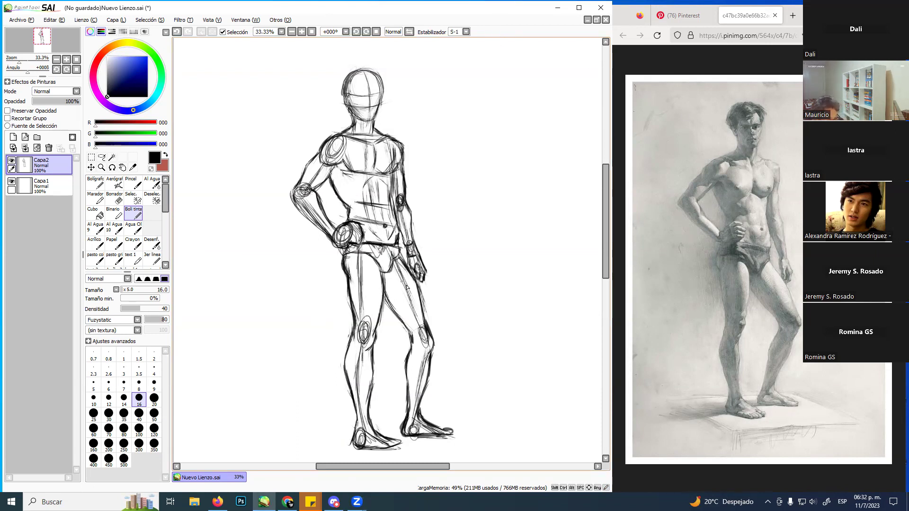
drag(355, 335, 346, 372)
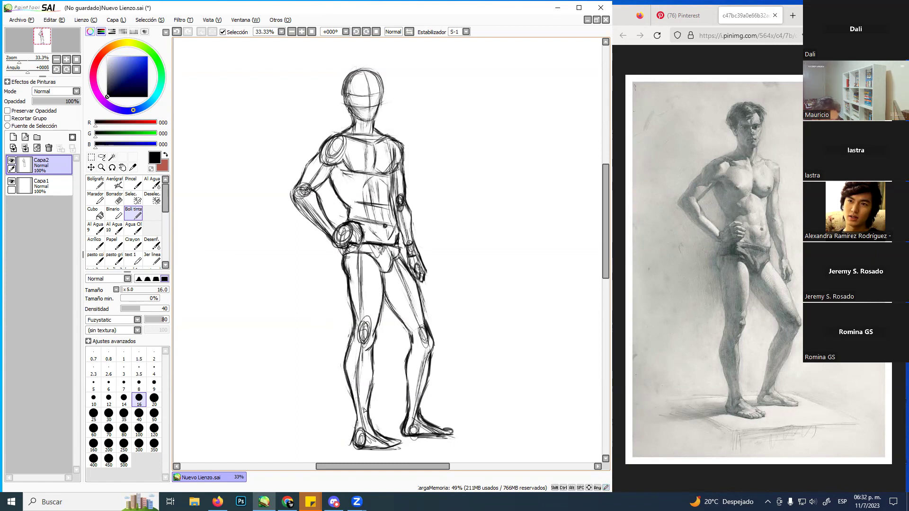
drag(356, 421, 357, 423)
mouse_move(355, 439)
mouse_down()
mouse_move(354, 452)
mouse_move(363, 447)
mouse_up()
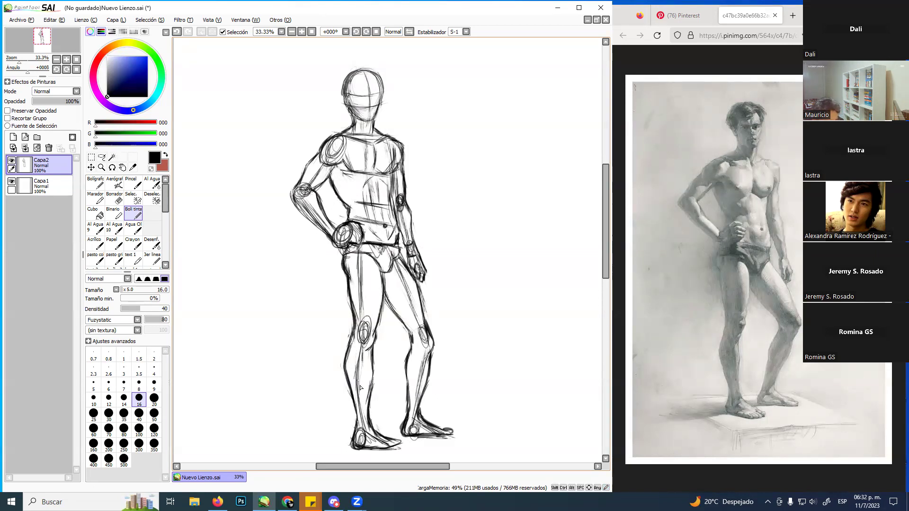
Mark the calf's slant with a diagonal line and broad side strokes, undo the marks, and set the brush size to 17
mouse_move(329, 361)
mouse_down()
mouse_move(359, 381)
mouse_move(323, 358)
mouse_move(383, 394)
mouse_up()
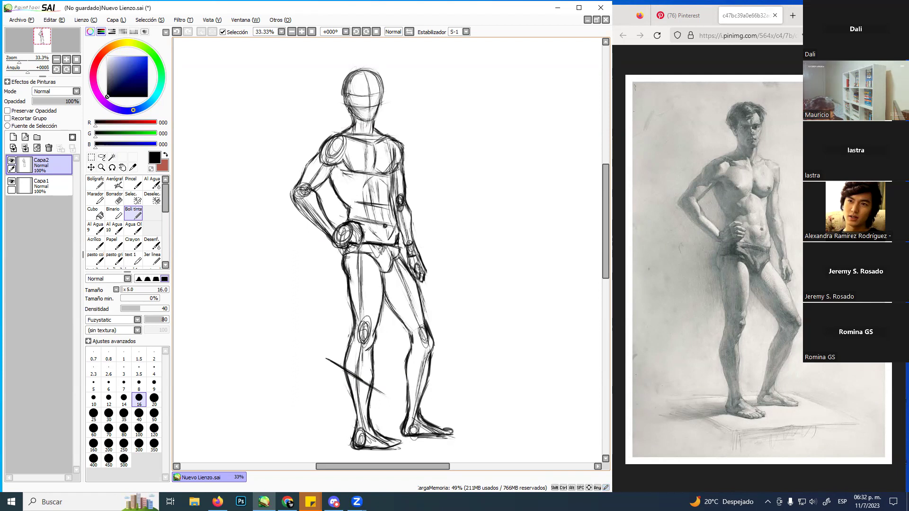
mouse_move(356, 350)
ctrl+alt+mouse_down()
mouse_move(369, 355)
mouse_move(352, 346)
mouse_move(348, 398)
ctrl+alt+mouse_up()
drag(374, 356, 372, 423)
key(ctrl)
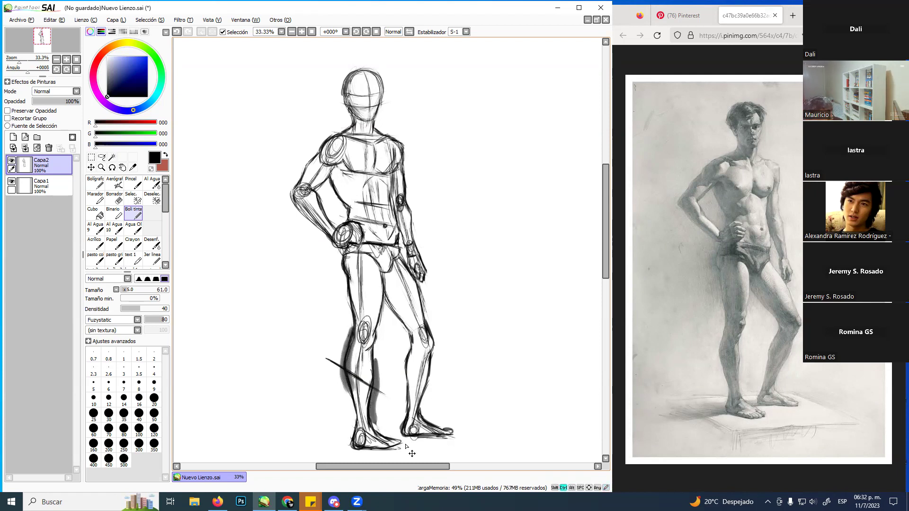
key(ctrl+z)
key(ctrl+z)
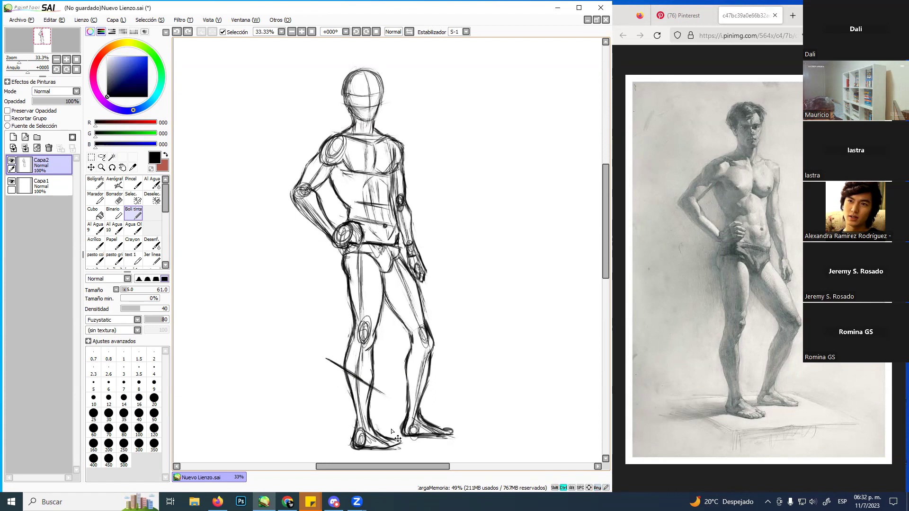
key(ctrl+z)
key(ctrl+z)
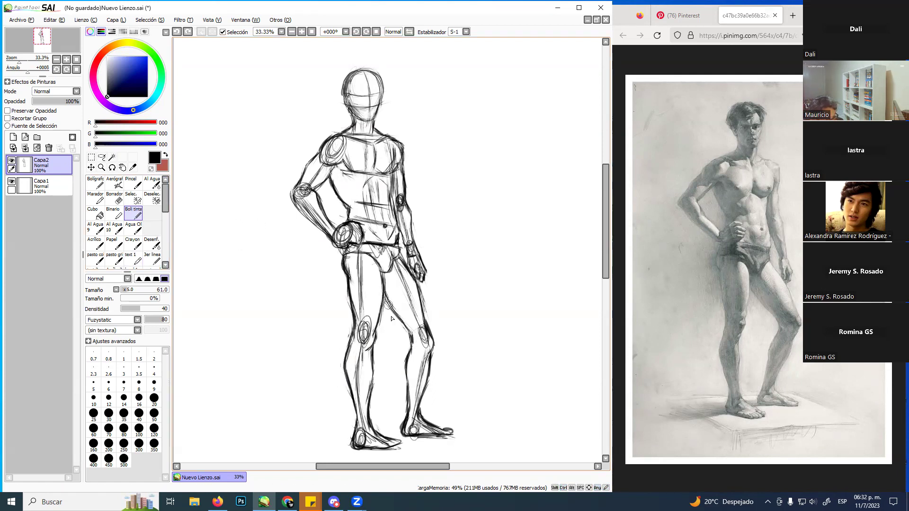
ctrl+alt+drag(397, 342, 398, 356)
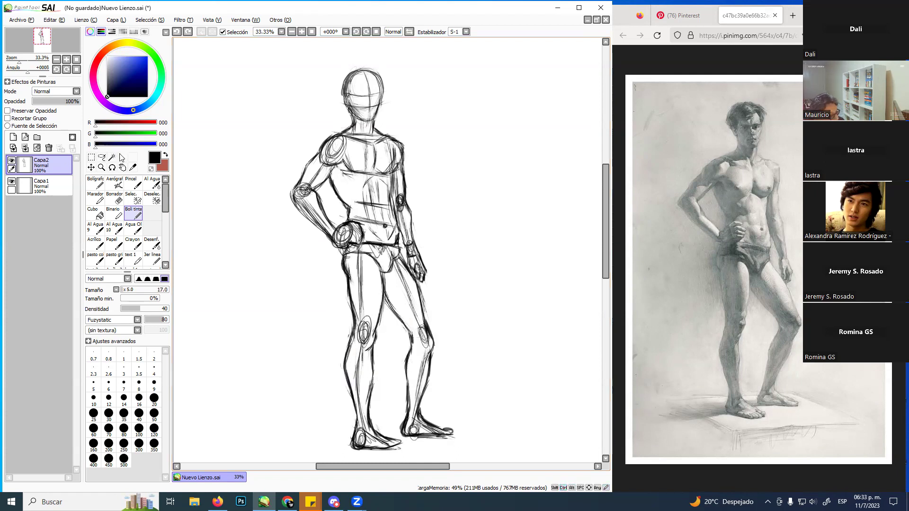
Lasso the supporting leg below the knee, narrow and reposition it slightly with a transform, and clear the selection
key(a)
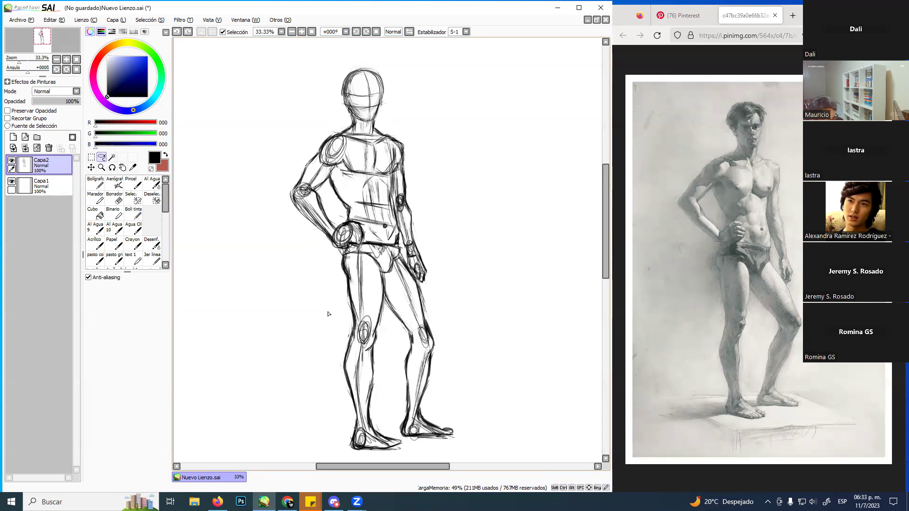
drag(350, 333, 360, 348)
mouse_move(379, 389)
mouse_down()
mouse_move(384, 423)
mouse_move(408, 448)
mouse_move(367, 456)
mouse_move(338, 450)
mouse_move(350, 335)
mouse_up()
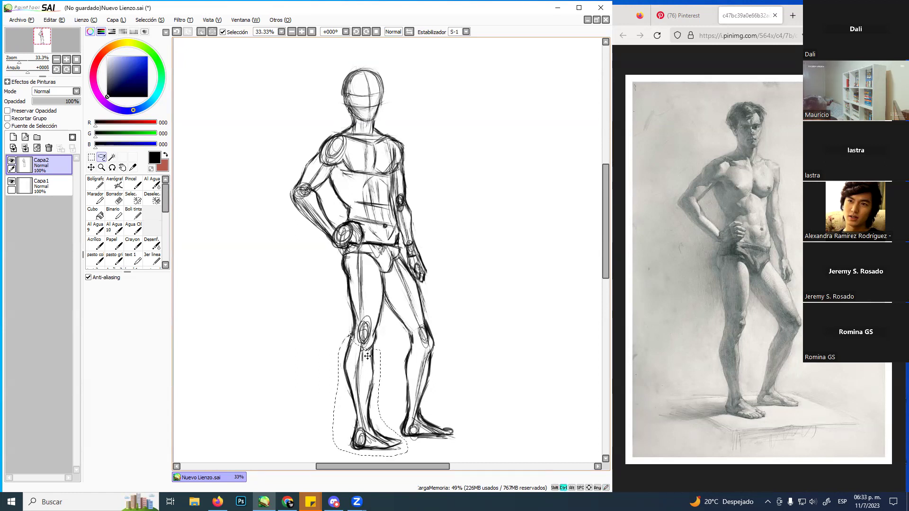
key(ctrl+t)
drag(340, 391, 397, 432)
drag(347, 400, 349, 401)
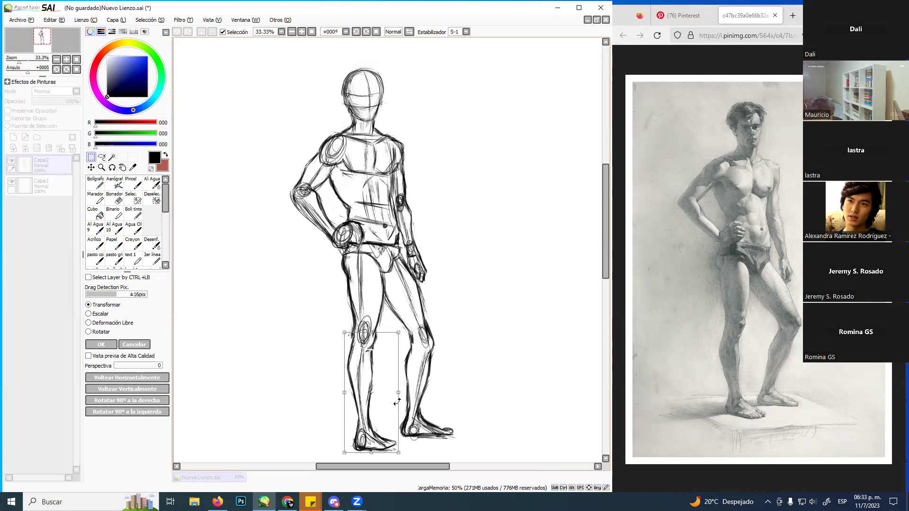
key(Return)
key(ctrl+d)
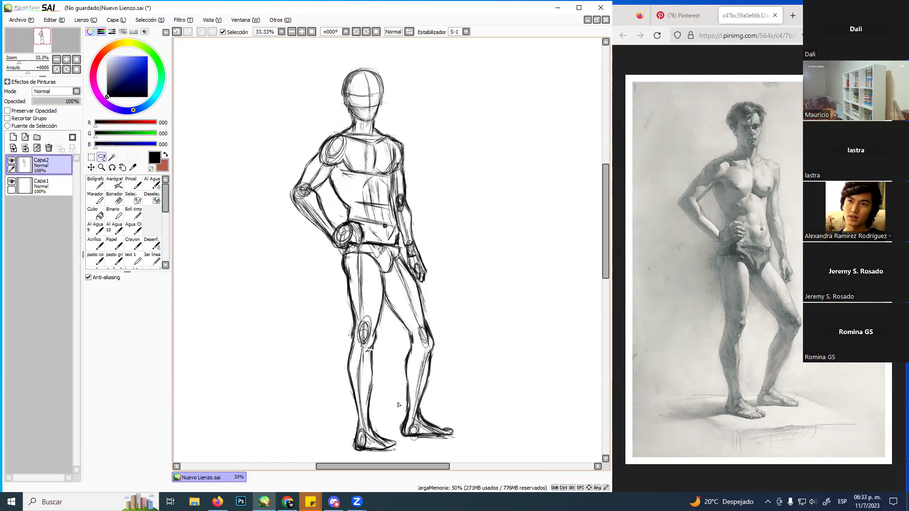
Darken the inner contour of the other leg from knee to ankle with the Boli tinta brush
click(133, 213)
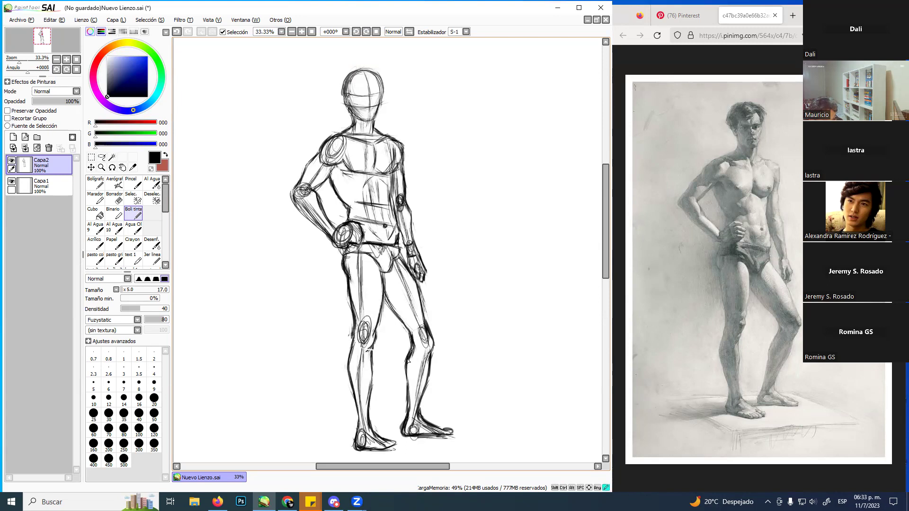
drag(413, 349, 405, 419)
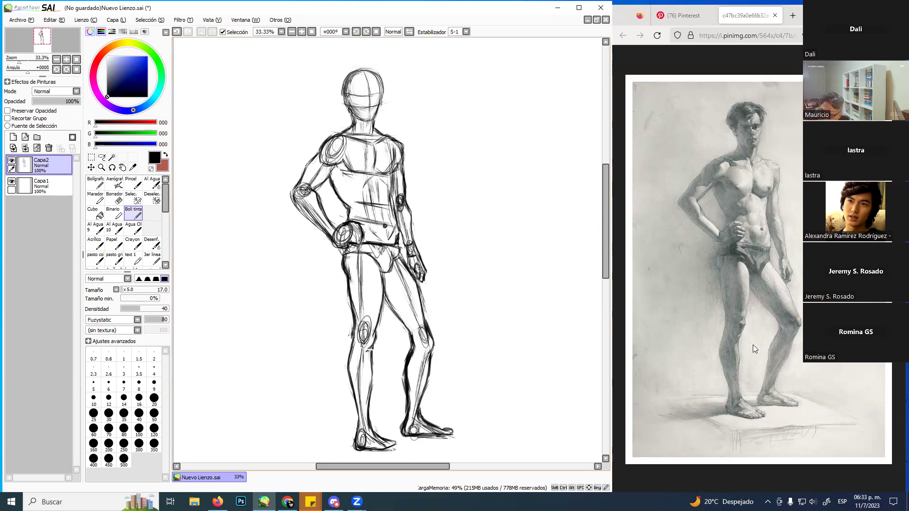
click(500, 23)
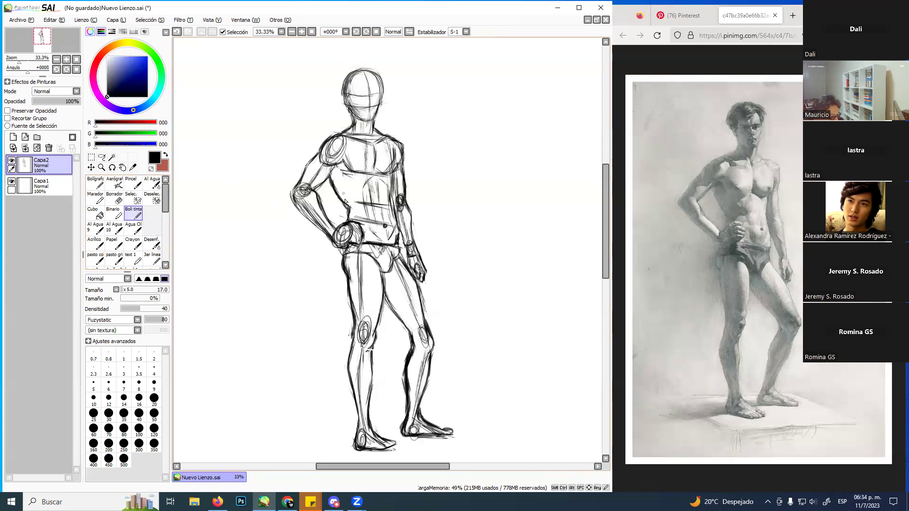
Set the brush size to 21 and write underlined "Cartoon" and "Kawaii" beside the figure, separated by a vertical line
ctrl+alt+drag(279, 303, 288, 309)
ctrl+alt+drag(233, 318, 227, 319)
drag(313, 279, 313, 282)
drag(252, 283, 255, 424)
mouse_move(202, 354)
mouse_down()
mouse_move(195, 362)
mouse_move(247, 331)
mouse_move(214, 380)
mouse_up()
mouse_move(268, 329)
mouse_down()
mouse_move(287, 335)
mouse_move(315, 315)
mouse_move(309, 297)
mouse_up()
drag(275, 369, 332, 312)
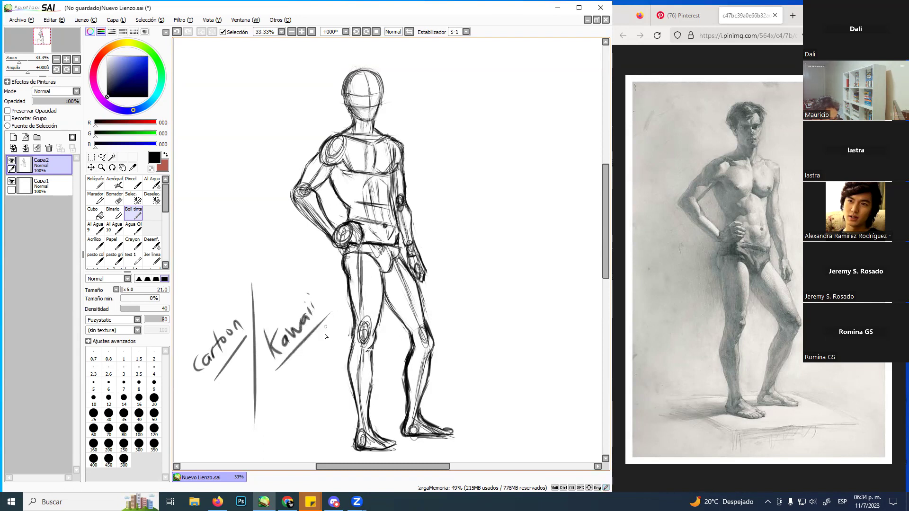
Undo the lettering, underlines and dividing line beside the figure
key(ctrl+z)
key(ctrl+z)
key(ctrl+z)
key(ctrl+z)
key(ctrl+z)
key(ctrl+z)
key(ctrl+z)
key(ctrl+z)
key(ctrl+z)
key(ctrl+z)
key(ctrl+z)
key(ctrl+z)
key(ctrl+z)
key(ctrl+z)
key(ctrl+z)
key(ctrl+z)
key(ctrl+z)
Draw a vertical divider and a slanted stroke beside the figure, and undo both
drag(266, 283, 269, 439)
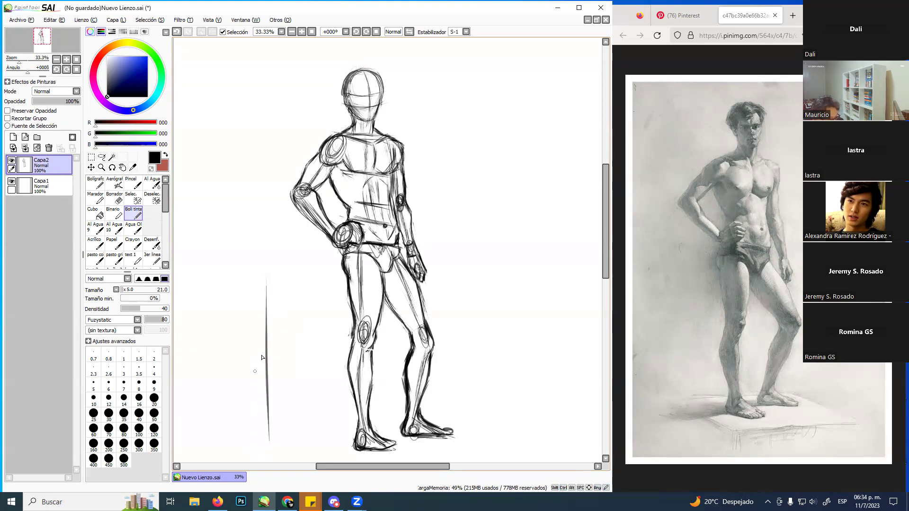
drag(194, 374, 237, 322)
key(ctrl+z)
key(ctrl+z)
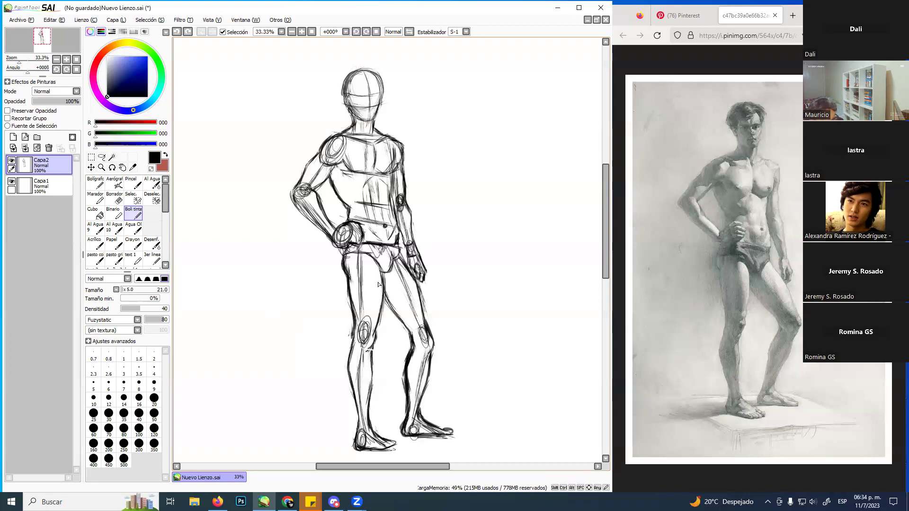
mouse_move(379, 271)
mouse_down()
mouse_move(387, 301)
mouse_move(380, 273)
mouse_up()
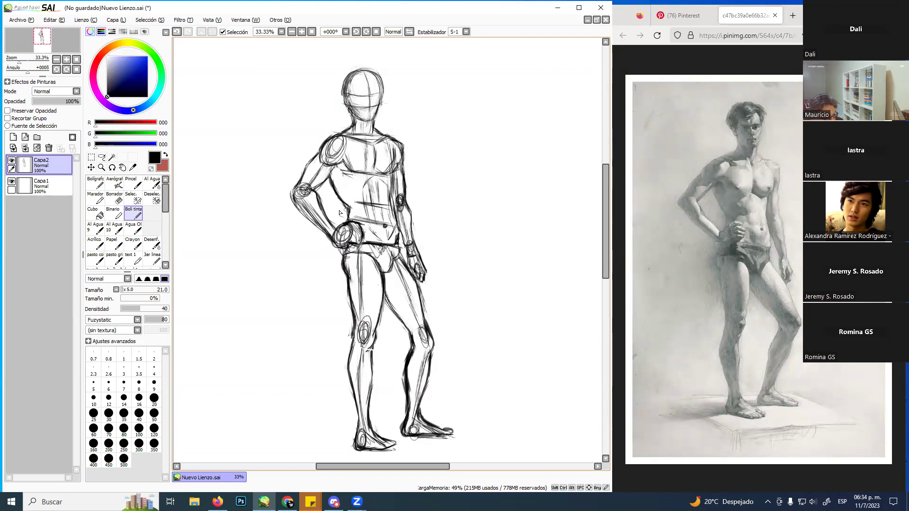
Lower the opacity of the Capa2 sketch layer to 35%
drag(349, 259, 345, 272)
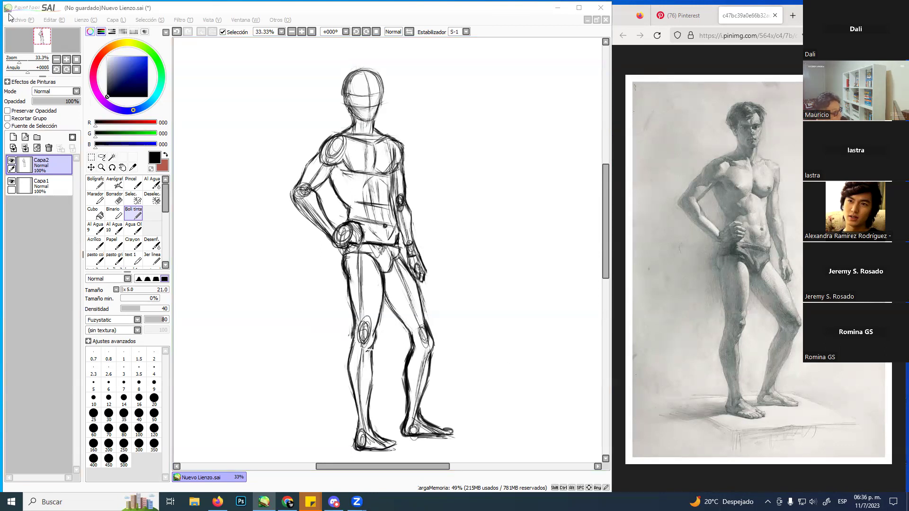
drag(73, 105, 50, 104)
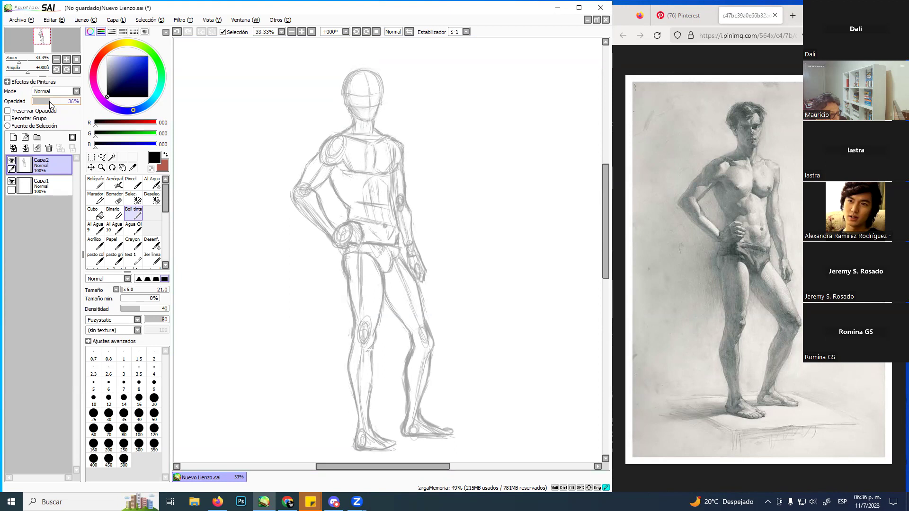
drag(49, 104, 49, 107)
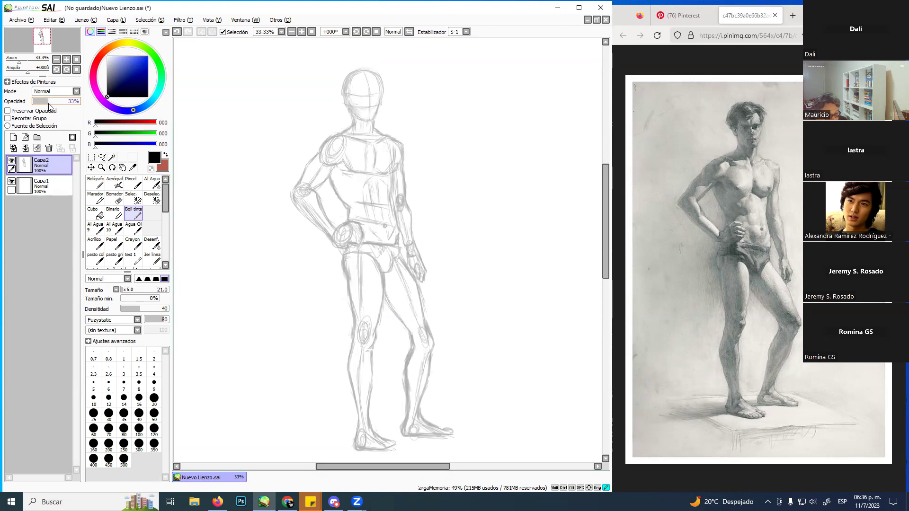
In the browser, enlarge the reference image to 490% and frame the model's head and chest
click(689, 260)
scroll(784, 205, up, 8)
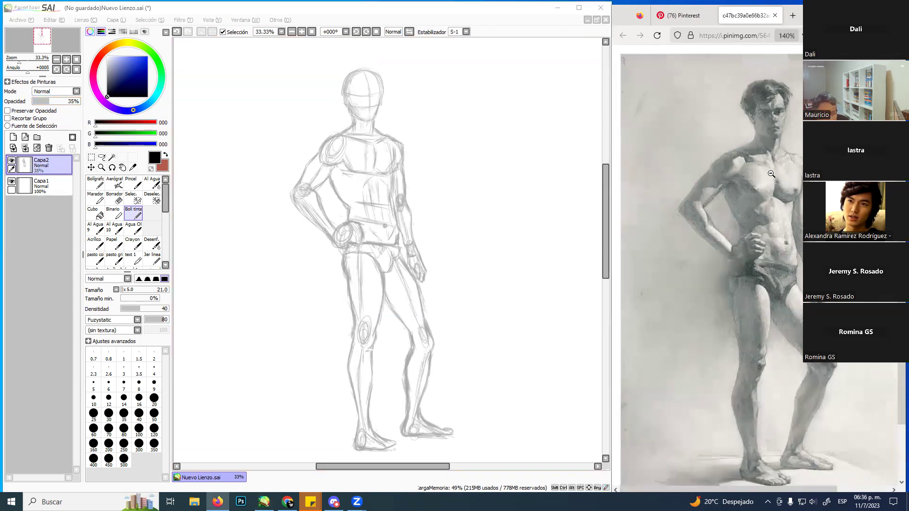
scroll(784, 205, up, 4)
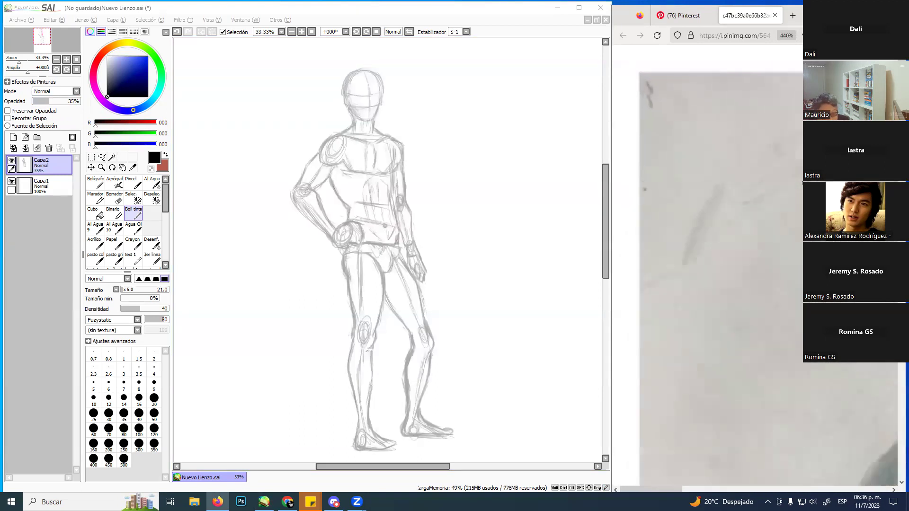
drag(688, 486, 744, 485)
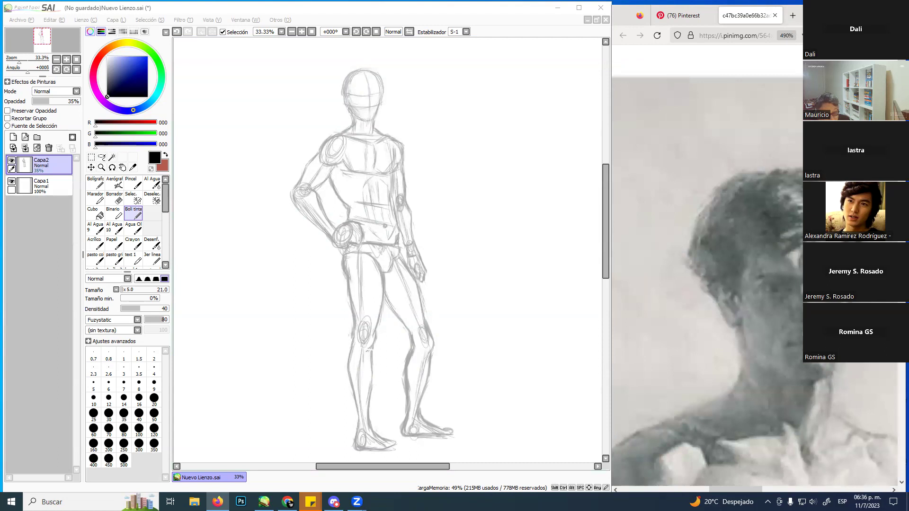
scroll(757, 274, down, 3)
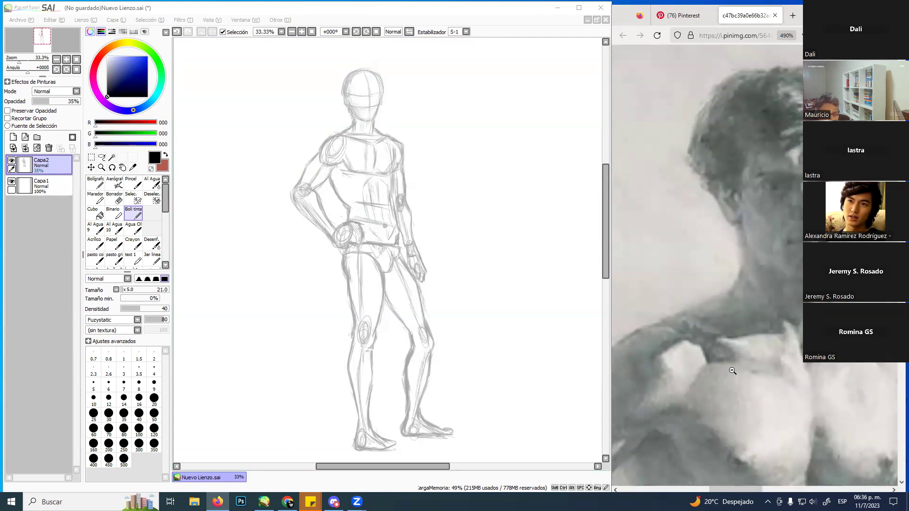
drag(726, 487, 734, 488)
Add a new layer above the sketch and set up the Boli tinta brush in near-black (RGB 015) at size 10 for the head
click(441, 14)
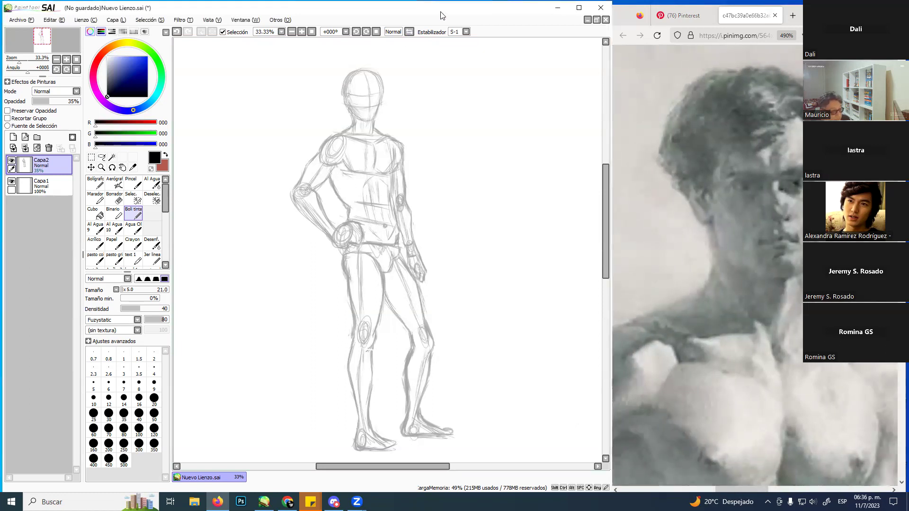
click(101, 167)
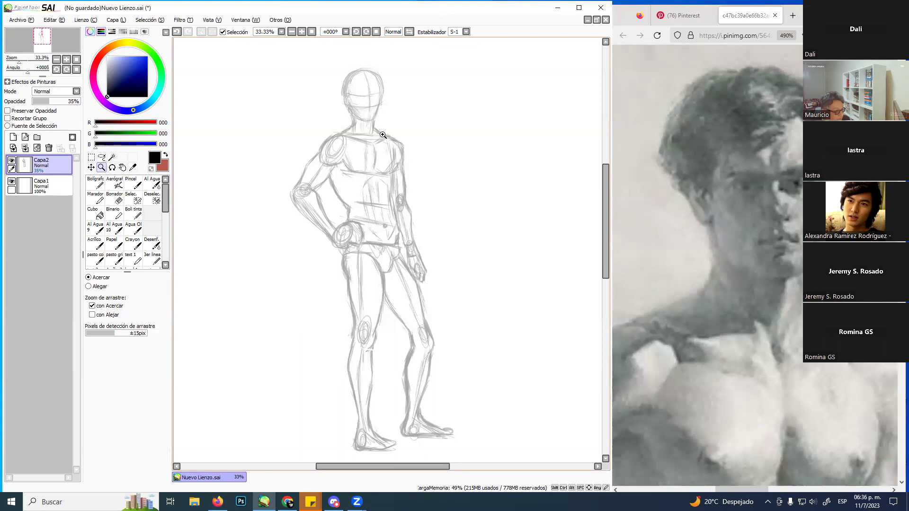
click(369, 98)
click(369, 98)
click(370, 98)
click(369, 98)
drag(363, 105, 418, 323)
click(422, 317)
mouse_move(465, 376)
mouse_down()
mouse_move(426, 260)
mouse_move(437, 265)
mouse_up()
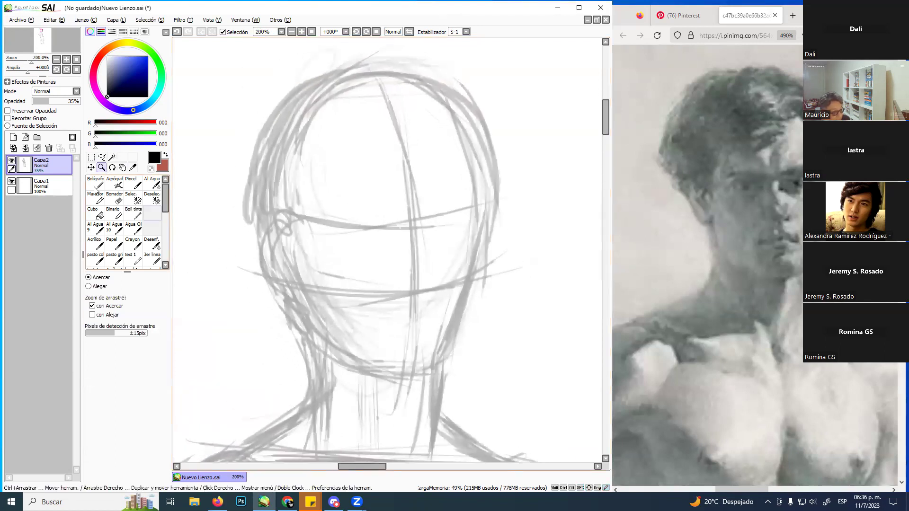
click(13, 137)
click(133, 213)
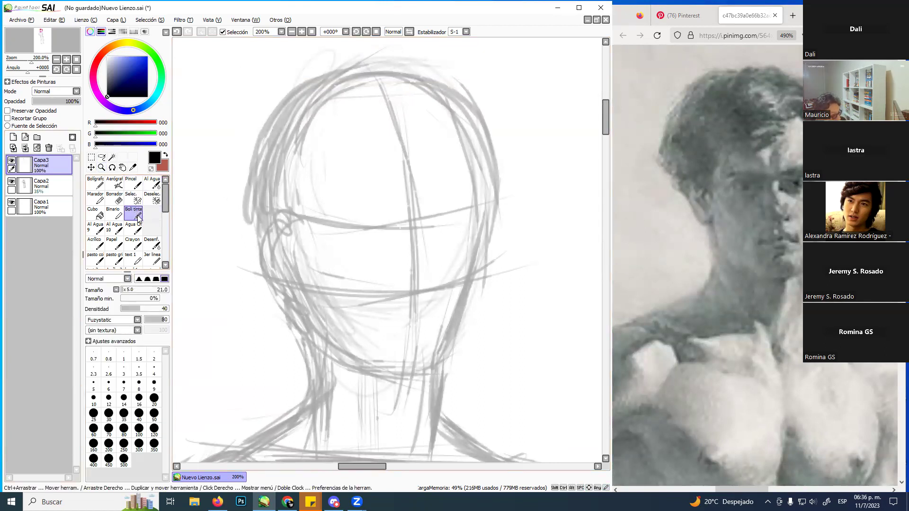
click(107, 94)
mouse_move(364, 214)
mouse_down()
mouse_move(372, 235)
mouse_move(283, 162)
mouse_up()
key(1)
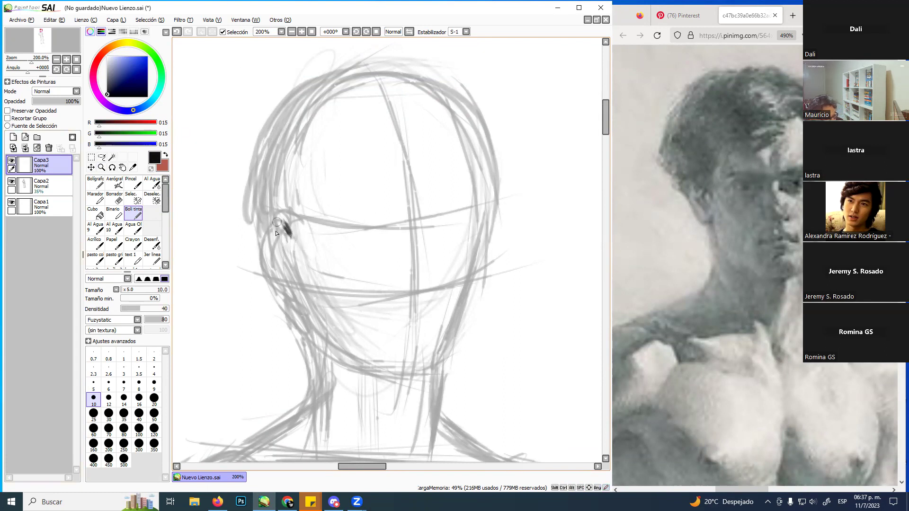
drag(268, 221, 288, 228)
key(ctrl+z)
key(ctrl+z)
key(ctrl+z)
key(ctrl+z)
Outline the near ear's outer rim and lobe with the brush density at 20
drag(281, 229, 265, 222)
mouse_move(287, 236)
mouse_down()
mouse_move(265, 222)
mouse_move(285, 226)
mouse_move(272, 220)
mouse_move(260, 242)
mouse_move(284, 284)
mouse_up()
drag(263, 255, 301, 299)
key(ctrl+z)
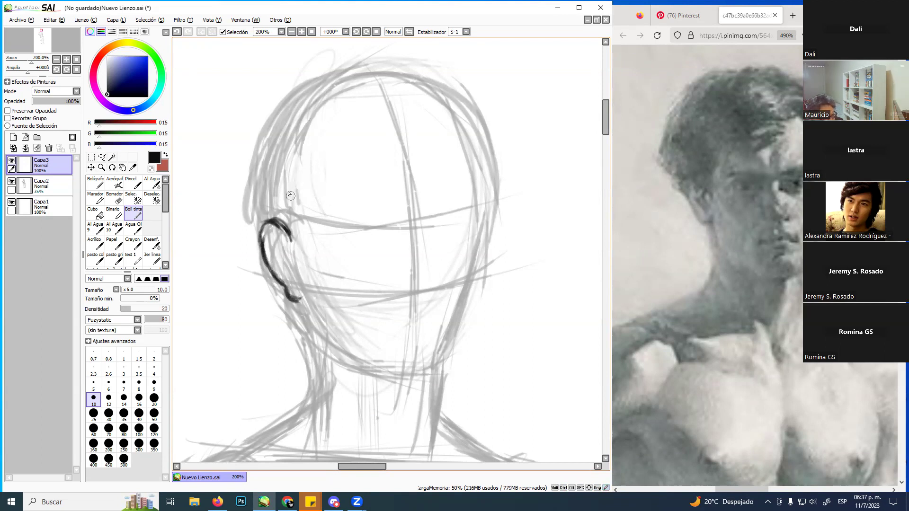
Draw the hairline from the near temple across the forehead, with darker strands along its lower edge
mouse_move(284, 201)
mouse_down()
mouse_move(291, 234)
mouse_move(289, 189)
mouse_move(291, 227)
mouse_move(295, 176)
mouse_move(310, 142)
mouse_move(332, 124)
mouse_move(355, 131)
mouse_up()
mouse_move(290, 124)
mouse_down()
mouse_move(394, 117)
mouse_move(283, 132)
mouse_move(404, 103)
mouse_move(284, 141)
mouse_move(394, 117)
mouse_move(291, 132)
mouse_move(393, 116)
mouse_move(285, 142)
mouse_move(403, 124)
mouse_up()
drag(284, 142, 406, 123)
mouse_move(326, 142)
mouse_down()
mouse_move(371, 139)
mouse_move(331, 148)
mouse_move(404, 134)
mouse_move(336, 149)
mouse_up()
mouse_move(397, 140)
mouse_down()
mouse_move(336, 143)
mouse_move(367, 141)
mouse_move(364, 151)
mouse_move(346, 146)
mouse_move(403, 136)
mouse_move(369, 119)
mouse_move(355, 127)
mouse_move(422, 107)
mouse_up()
mouse_move(371, 125)
mouse_down()
mouse_move(431, 106)
mouse_move(388, 128)
mouse_move(453, 110)
mouse_move(385, 118)
mouse_move(409, 124)
mouse_move(445, 106)
mouse_move(395, 123)
mouse_move(456, 111)
mouse_up()
Fill the near side of the head with long hair strands sweeping from the temple down to behind the ear
mouse_move(317, 132)
mouse_down()
mouse_move(347, 136)
mouse_move(294, 163)
mouse_move(290, 182)
mouse_move(296, 159)
mouse_move(286, 161)
mouse_move(291, 177)
mouse_move(277, 177)
mouse_up()
mouse_move(294, 116)
mouse_down()
mouse_move(283, 191)
mouse_move(285, 128)
mouse_move(301, 128)
mouse_move(268, 188)
mouse_move(288, 118)
mouse_move(297, 137)
mouse_move(266, 178)
mouse_move(284, 117)
mouse_move(255, 163)
mouse_up()
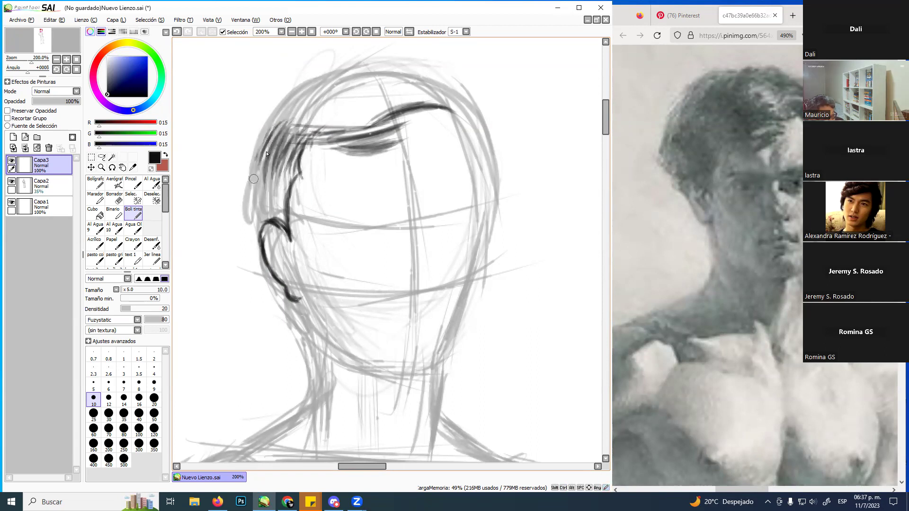
drag(283, 108, 235, 199)
mouse_move(273, 103)
mouse_down()
mouse_move(263, 144)
mouse_move(253, 130)
mouse_move(273, 126)
mouse_move(244, 194)
mouse_up()
drag(249, 142, 235, 212)
drag(248, 168, 238, 226)
mouse_move(256, 152)
mouse_down()
mouse_move(232, 205)
mouse_move(242, 171)
mouse_move(225, 213)
mouse_up()
drag(244, 179, 222, 217)
mouse_move(253, 161)
mouse_down()
mouse_move(220, 218)
mouse_move(231, 215)
mouse_up()
drag(265, 189, 232, 217)
mouse_move(275, 169)
mouse_down()
mouse_move(255, 171)
mouse_move(269, 192)
mouse_move(275, 172)
mouse_move(233, 225)
mouse_move(277, 181)
mouse_move(268, 173)
mouse_move(249, 205)
mouse_move(282, 189)
mouse_move(280, 178)
mouse_move(274, 203)
mouse_move(290, 210)
mouse_move(259, 217)
mouse_move(260, 243)
mouse_up()
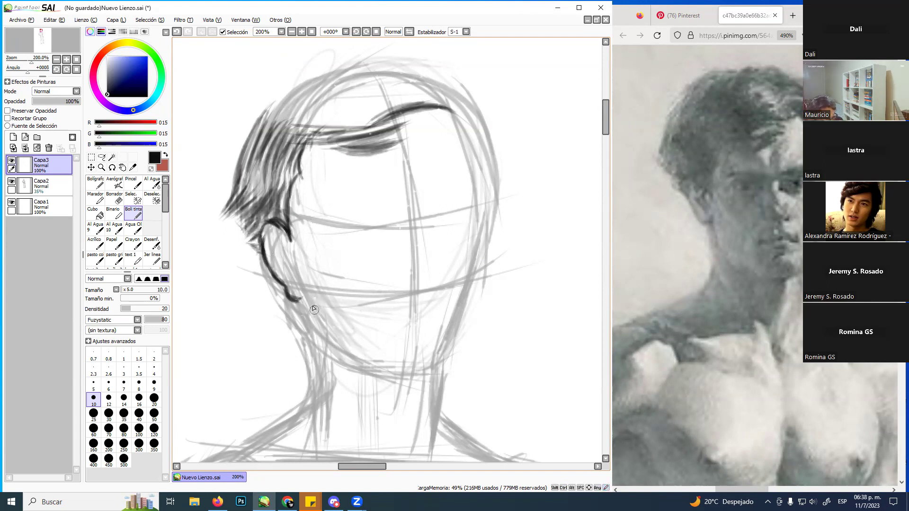
Outline the jaw, chin and far cheek, and darken the ear's front edge and the sideburn
mouse_move(304, 294)
mouse_down()
mouse_move(316, 322)
mouse_move(309, 290)
mouse_move(332, 357)
mouse_up()
mouse_move(327, 350)
mouse_down()
mouse_move(362, 371)
mouse_move(325, 350)
mouse_move(378, 381)
mouse_move(370, 375)
mouse_move(420, 385)
mouse_move(383, 383)
mouse_move(423, 382)
mouse_move(397, 384)
mouse_move(432, 377)
mouse_move(450, 354)
mouse_move(435, 377)
mouse_move(458, 334)
mouse_up()
mouse_move(436, 377)
mouse_down()
mouse_move(458, 338)
mouse_move(466, 298)
mouse_up()
drag(460, 333, 479, 264)
mouse_move(467, 313)
mouse_down()
mouse_move(473, 278)
mouse_move(459, 292)
mouse_move(477, 261)
mouse_move(479, 203)
mouse_up()
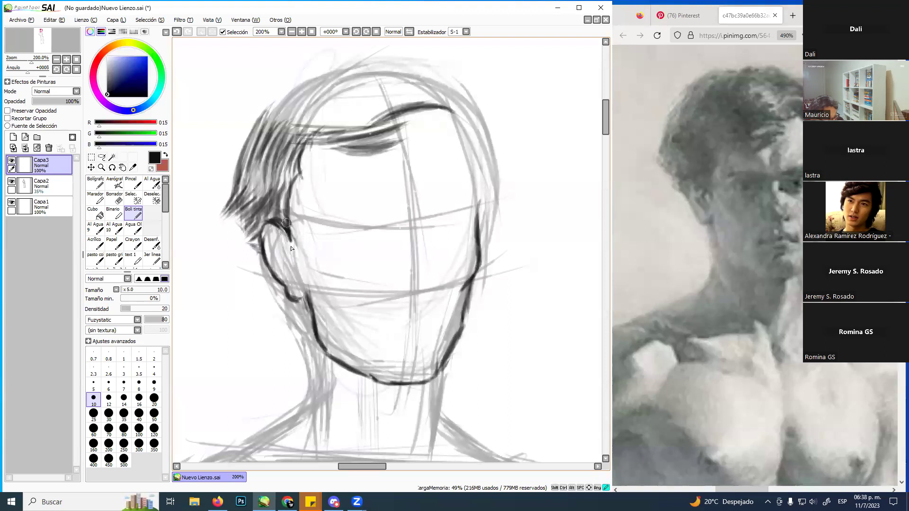
drag(288, 236, 300, 267)
mouse_move(305, 171)
mouse_down()
mouse_move(294, 194)
mouse_move(297, 182)
mouse_up()
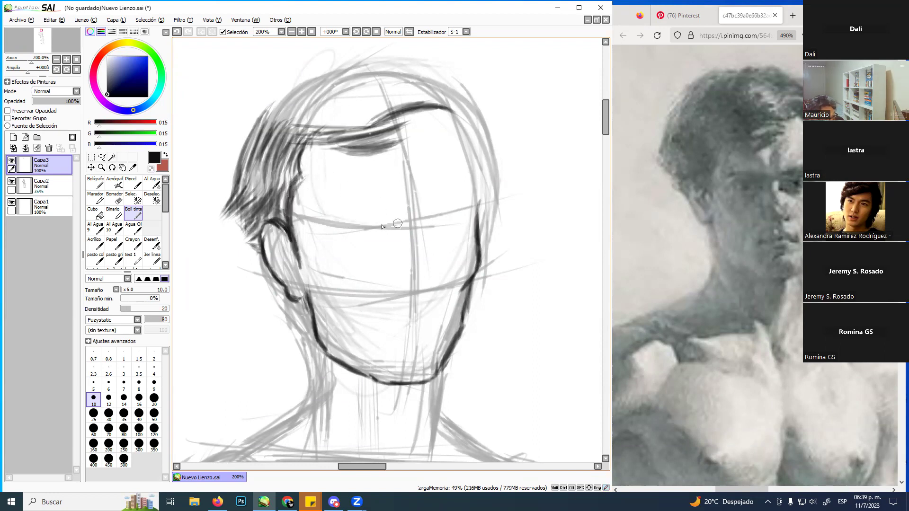
Draw both eyebrows and the two eyes beneath them, with eyelids, irises and pupils
drag(326, 221, 395, 223)
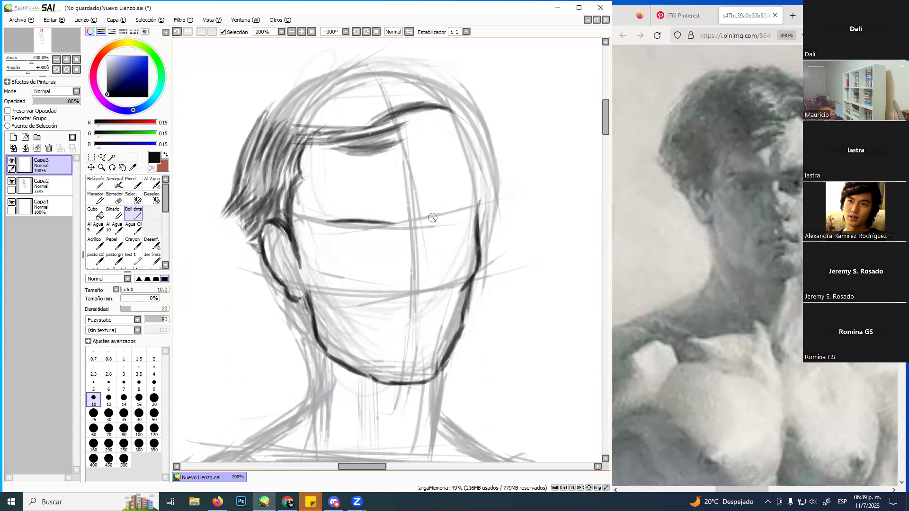
mouse_move(428, 221)
mouse_down()
mouse_move(465, 205)
mouse_move(432, 222)
mouse_move(473, 214)
mouse_up()
mouse_move(351, 221)
mouse_down()
mouse_move(329, 223)
mouse_move(394, 223)
mouse_move(350, 231)
mouse_up()
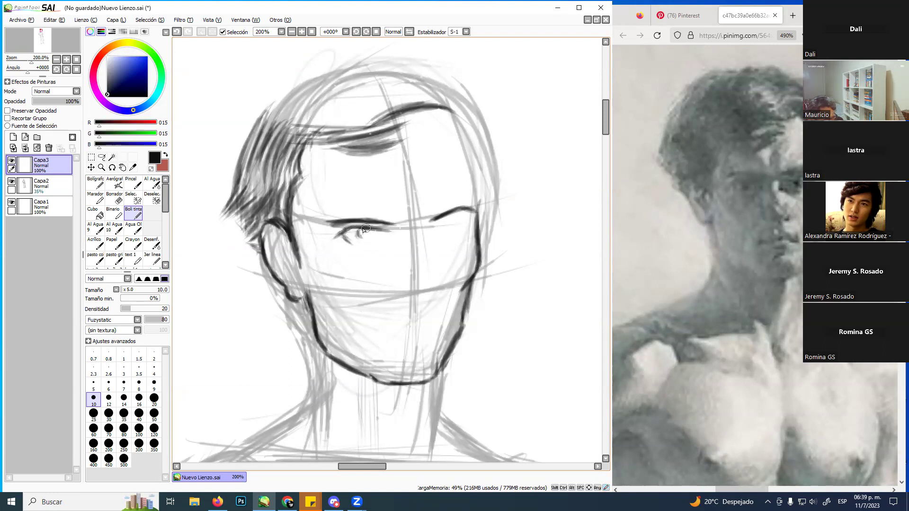
drag(360, 237, 361, 236)
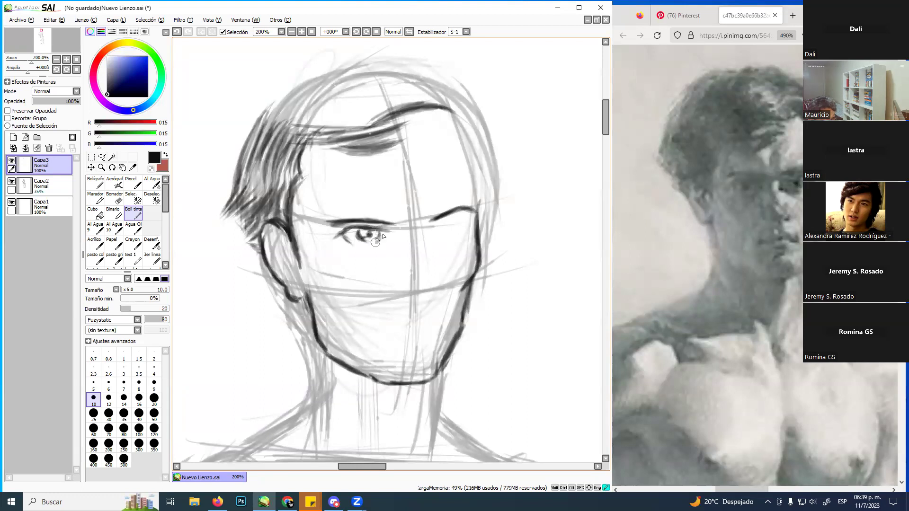
mouse_move(353, 243)
mouse_down()
mouse_move(379, 243)
mouse_move(387, 232)
mouse_move(396, 238)
mouse_up()
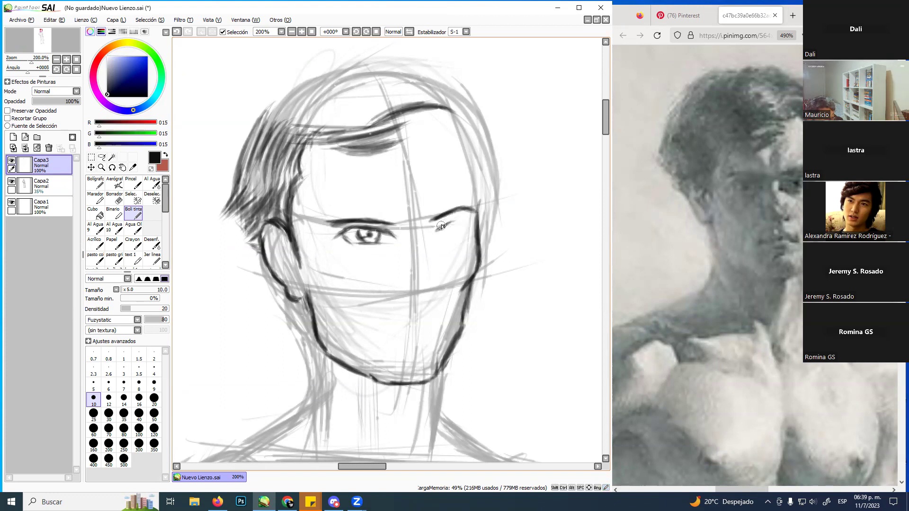
drag(453, 225, 464, 219)
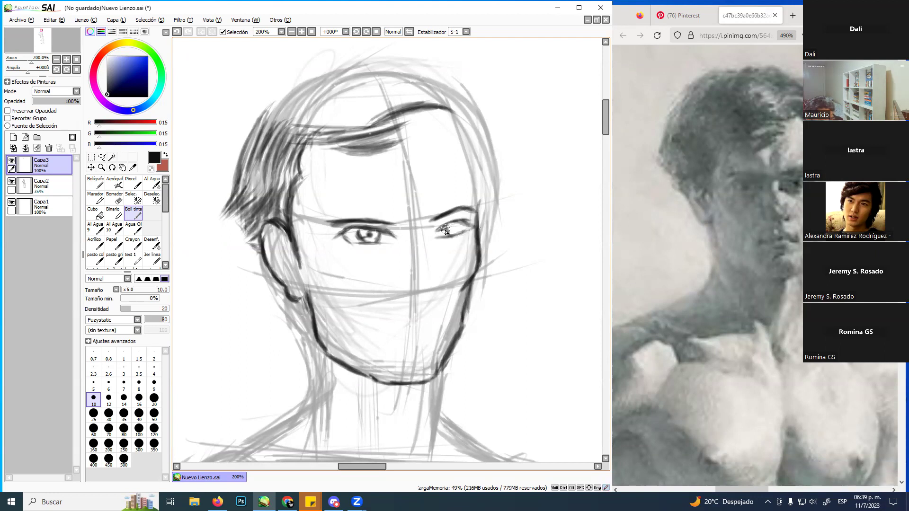
drag(451, 228, 456, 229)
drag(456, 230, 455, 231)
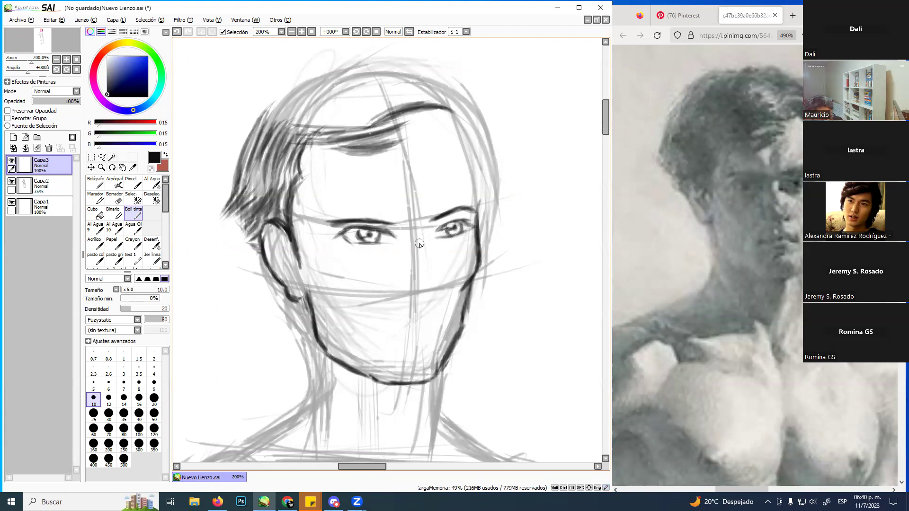
Draw the nose with its side contour and nostrils, and add the closed mouth line beneath it
drag(426, 234, 427, 247)
mouse_move(398, 248)
mouse_down()
mouse_move(429, 265)
mouse_move(436, 288)
mouse_move(429, 259)
mouse_move(441, 296)
mouse_up()
drag(441, 296, 431, 306)
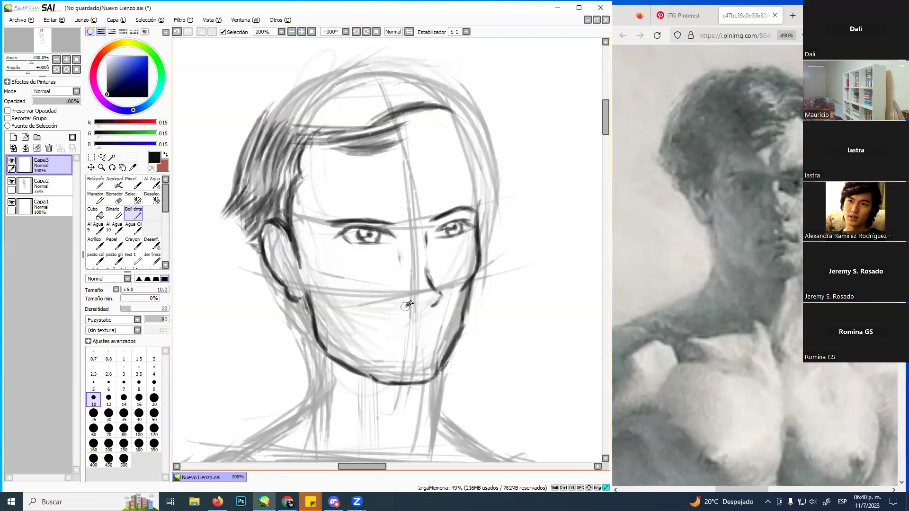
click(408, 303)
drag(428, 300, 430, 304)
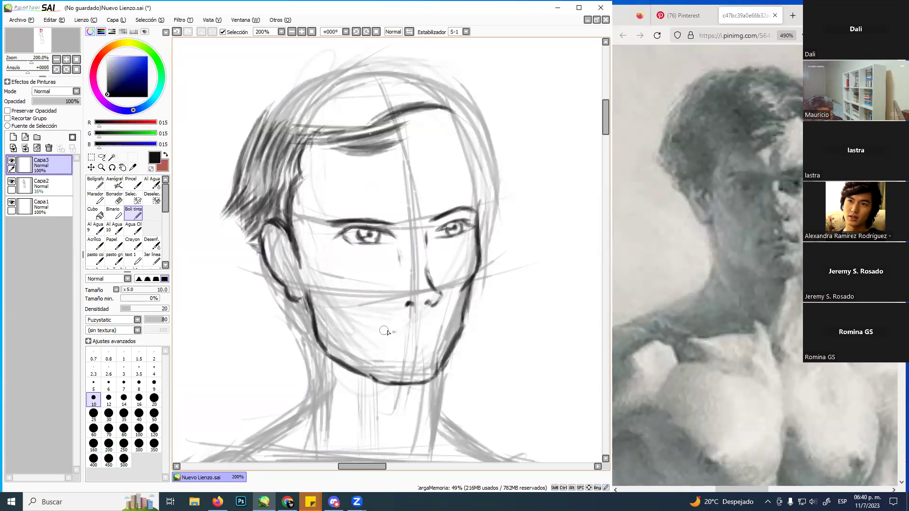
drag(383, 332, 442, 331)
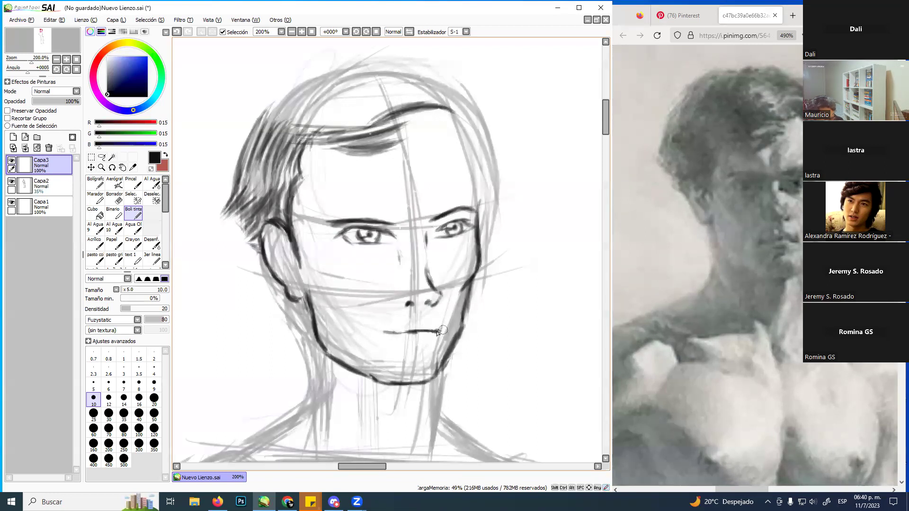
drag(387, 331, 445, 330)
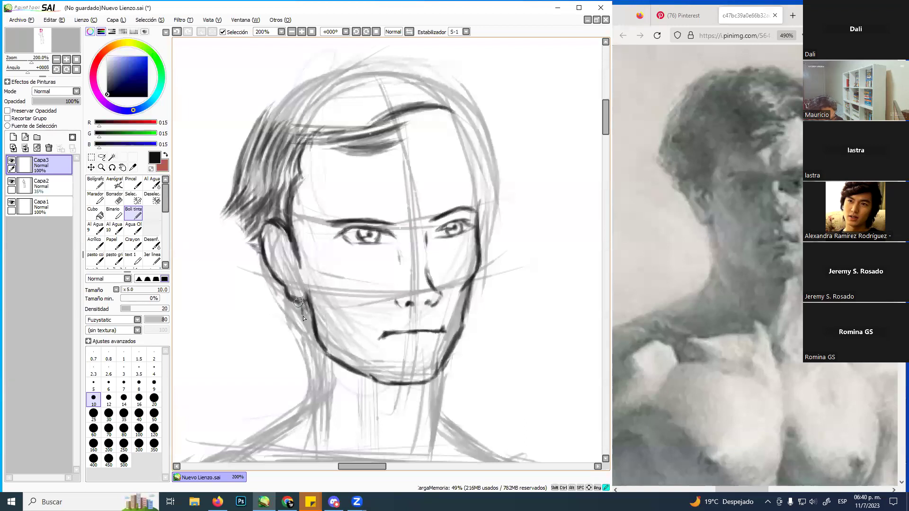
Outline the near side of the neck and the far temple, and add crease lines between the eyebrows
mouse_move(298, 303)
mouse_down()
mouse_move(320, 374)
mouse_move(310, 370)
mouse_move(327, 388)
mouse_move(307, 357)
mouse_move(298, 388)
mouse_move(305, 355)
mouse_move(280, 426)
mouse_move(308, 350)
mouse_up()
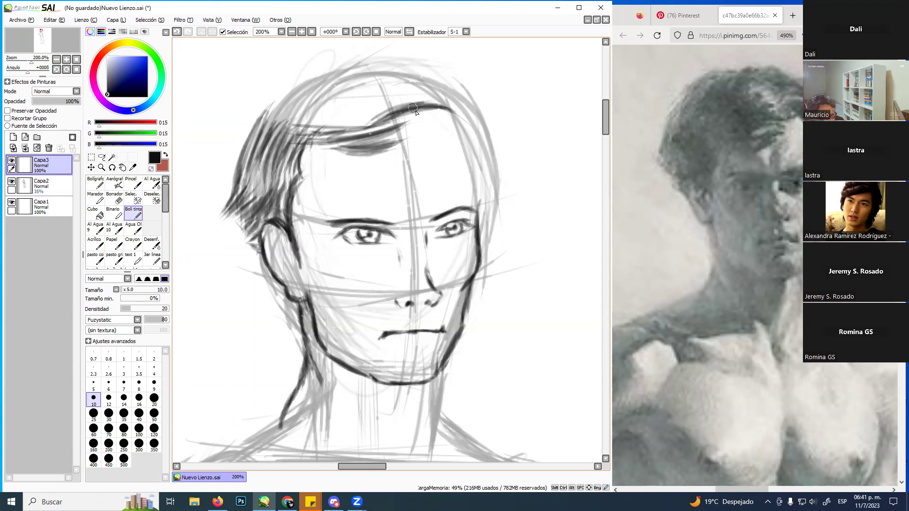
drag(396, 189, 382, 175)
drag(411, 206, 412, 176)
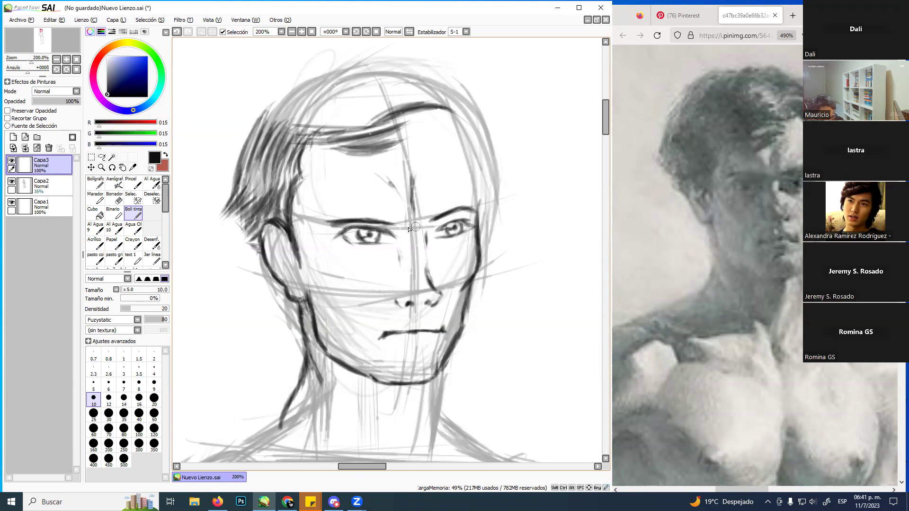
drag(400, 228, 425, 229)
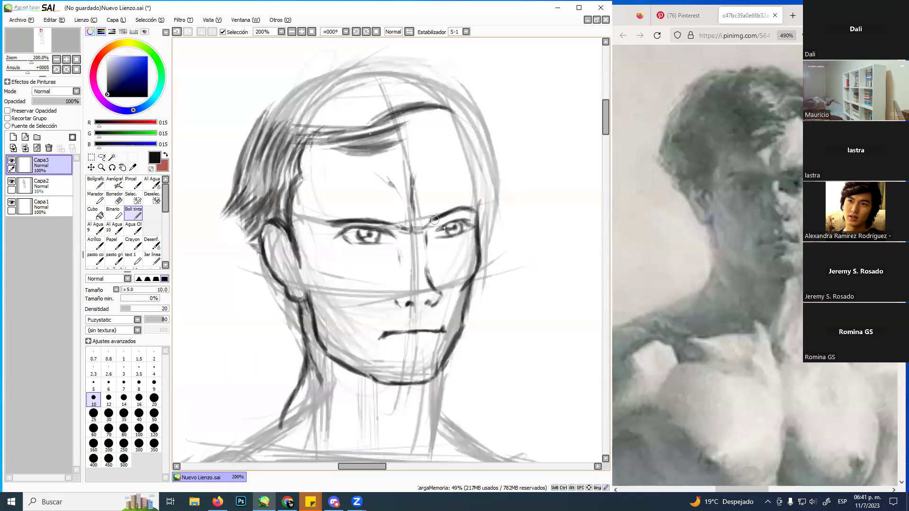
mouse_move(453, 112)
mouse_down()
mouse_move(467, 146)
mouse_move(444, 113)
mouse_move(475, 161)
mouse_move(459, 144)
mouse_move(471, 156)
mouse_move(476, 199)
mouse_up()
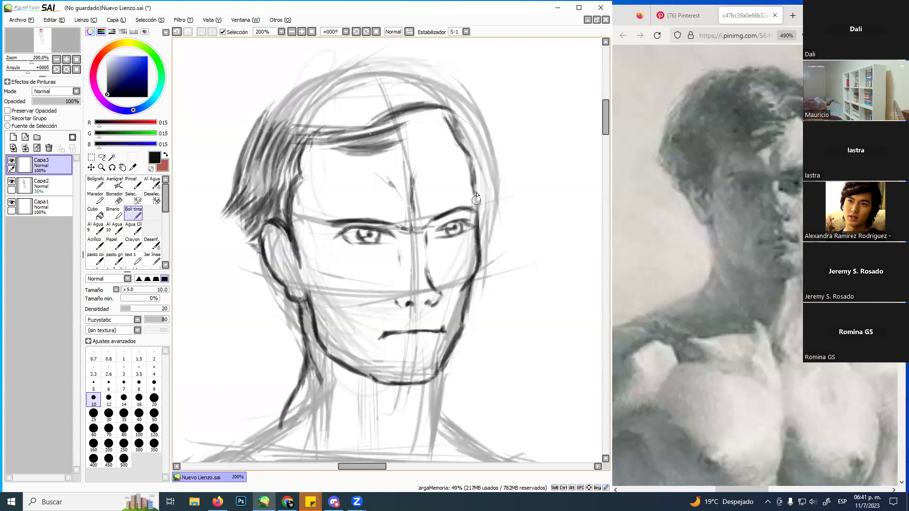
mouse_move(444, 283)
mouse_down()
mouse_move(437, 294)
mouse_move(428, 272)
mouse_up()
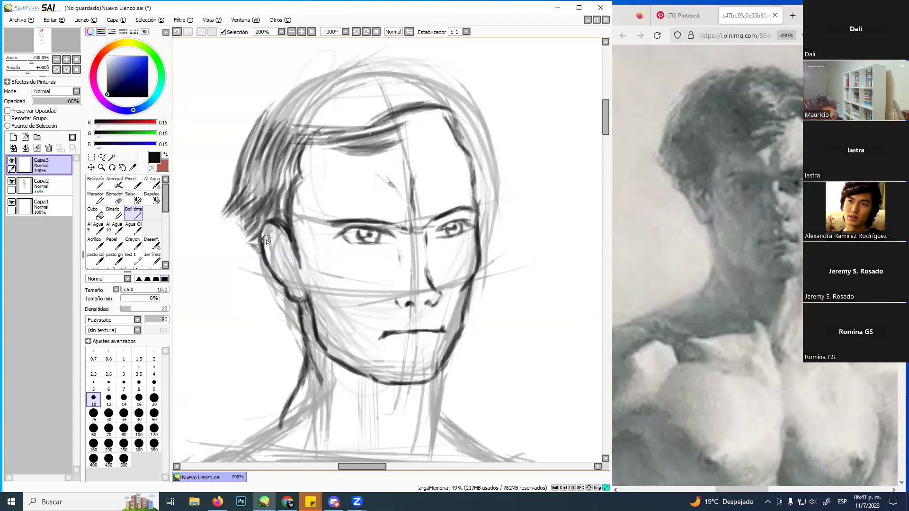
Draw the inner folds of the near ear and a cheekbone line running down from its front edge
mouse_move(269, 237)
mouse_down()
mouse_move(291, 261)
mouse_move(284, 245)
mouse_move(291, 261)
mouse_move(282, 268)
mouse_move(283, 248)
mouse_up()
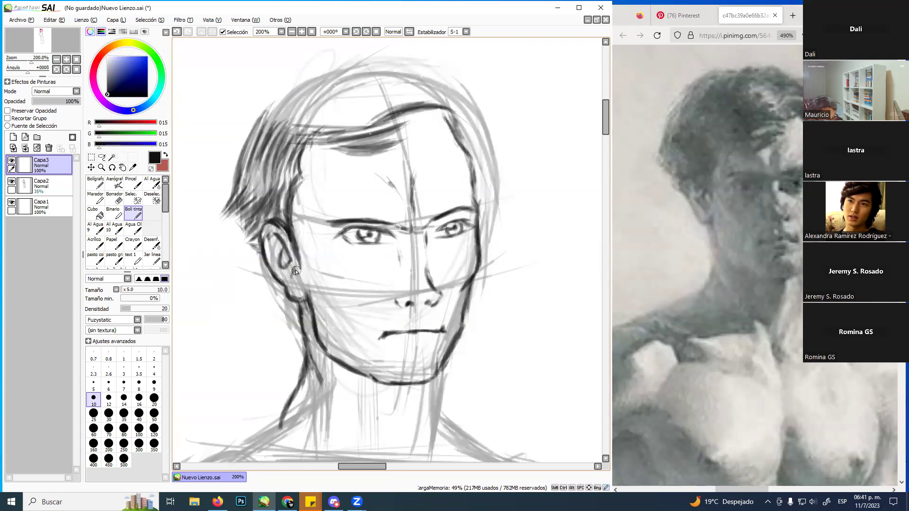
drag(297, 280, 301, 287)
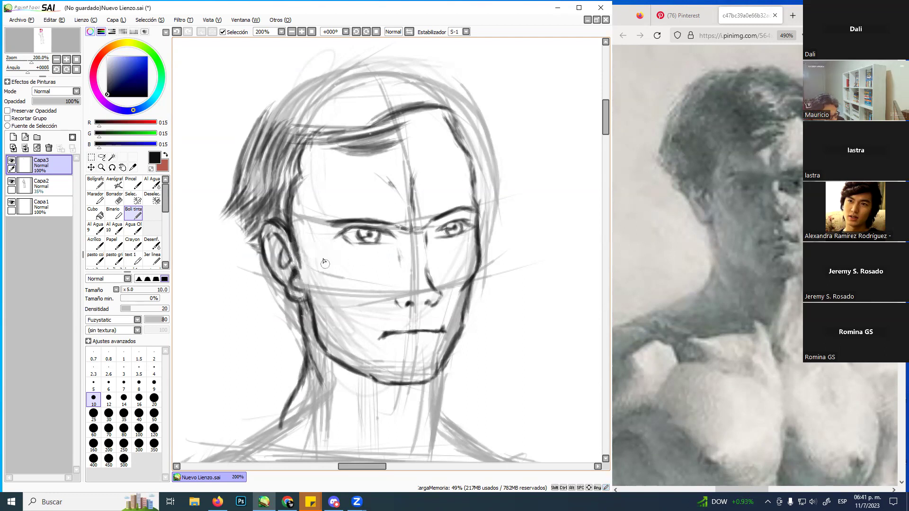
mouse_move(303, 257)
mouse_down()
mouse_move(339, 299)
mouse_move(311, 272)
mouse_move(323, 287)
mouse_up()
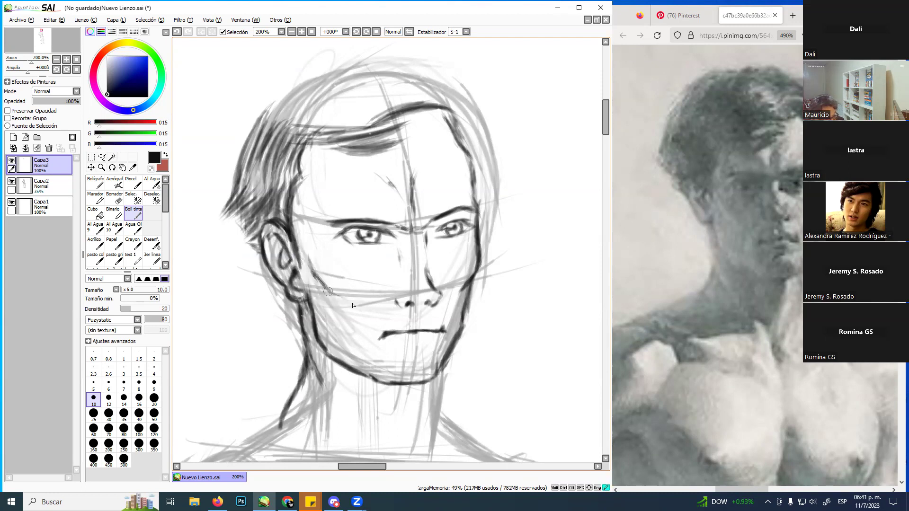
Draw the crease beside the near nostril and darken the upper eyelid of the near eye
drag(393, 298, 382, 315)
drag(393, 296, 384, 308)
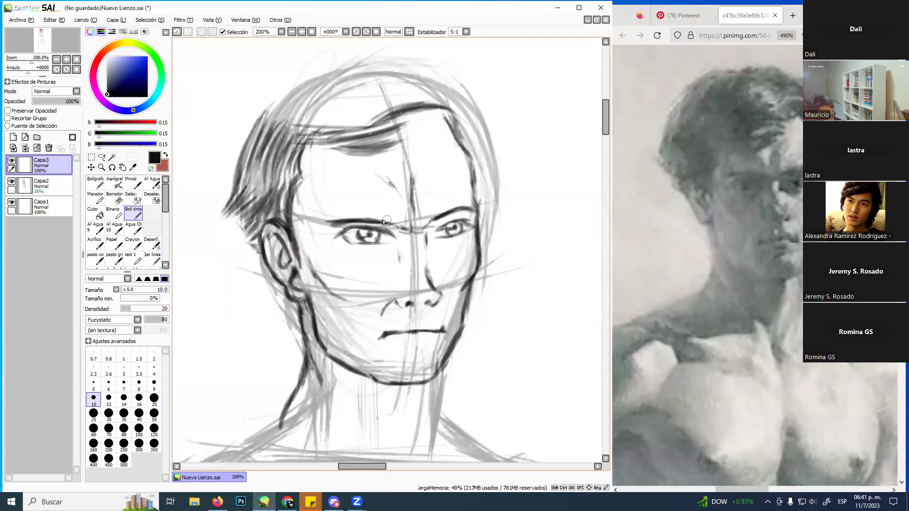
drag(338, 231, 385, 232)
click(348, 231)
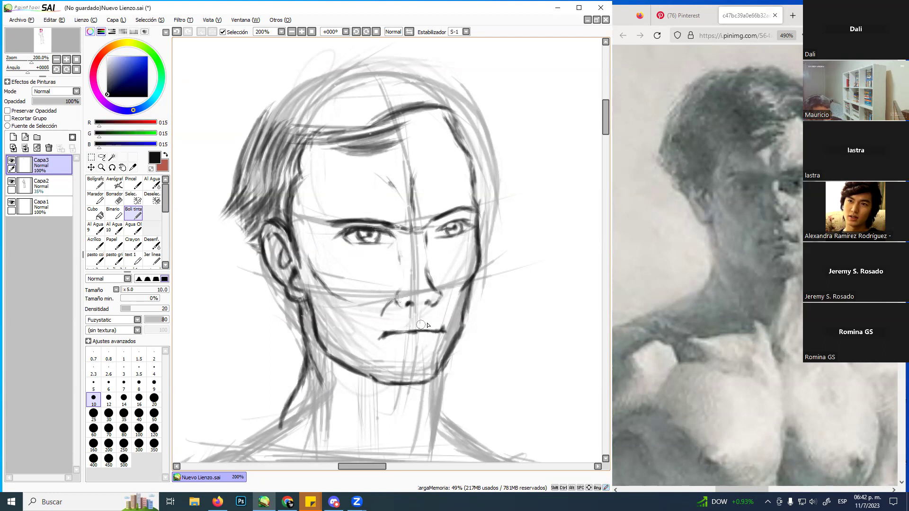
Thicken the near sideburn and fill out the swept fringe with dark hair strokes along the hairline across the forehead
drag(427, 130, 397, 131)
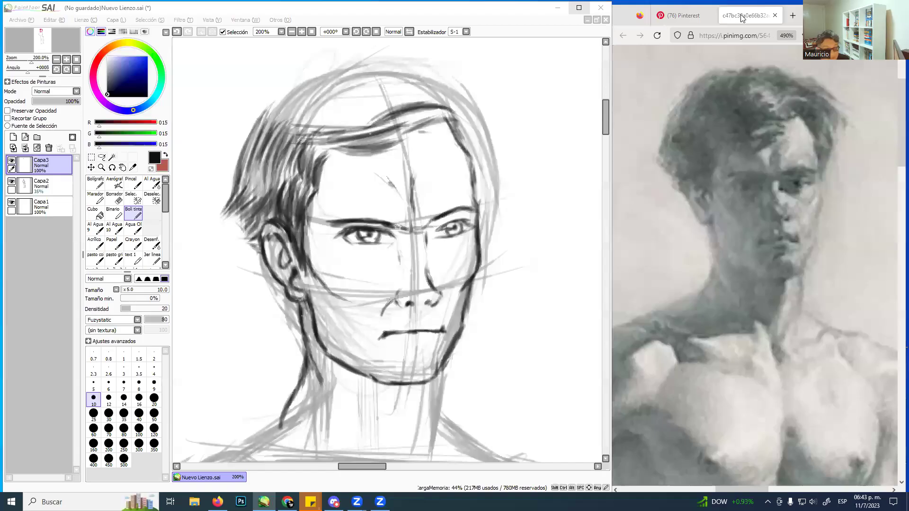
click(523, 15)
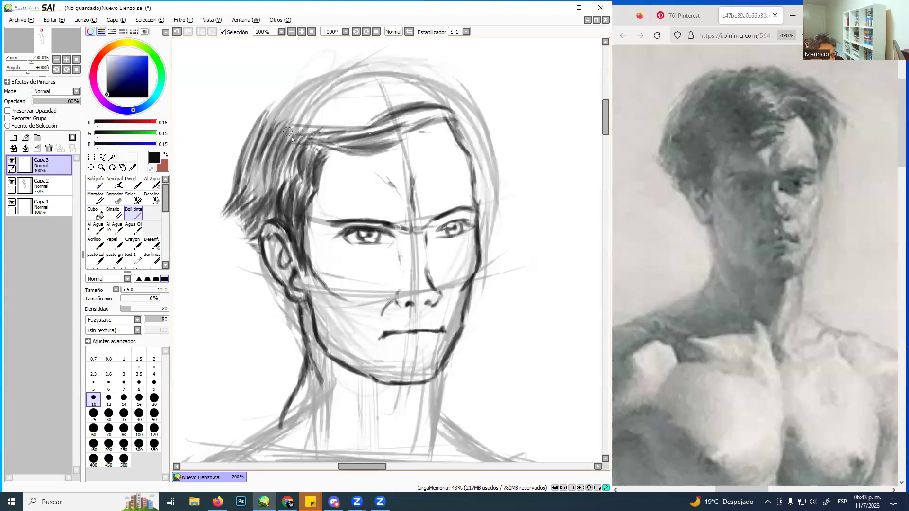
mouse_move(309, 145)
mouse_down()
mouse_move(355, 155)
mouse_move(388, 148)
mouse_move(339, 157)
mouse_move(353, 160)
mouse_move(338, 157)
mouse_move(393, 141)
mouse_move(373, 138)
mouse_move(345, 162)
mouse_move(400, 140)
mouse_move(359, 142)
mouse_move(408, 136)
mouse_move(356, 138)
mouse_move(387, 149)
mouse_move(399, 139)
mouse_move(337, 151)
mouse_move(394, 147)
mouse_move(361, 135)
mouse_move(309, 148)
mouse_move(387, 139)
mouse_move(323, 146)
mouse_move(378, 156)
mouse_move(328, 136)
mouse_move(361, 156)
mouse_move(377, 145)
mouse_move(304, 134)
mouse_move(390, 139)
mouse_move(350, 124)
mouse_move(273, 132)
mouse_up()
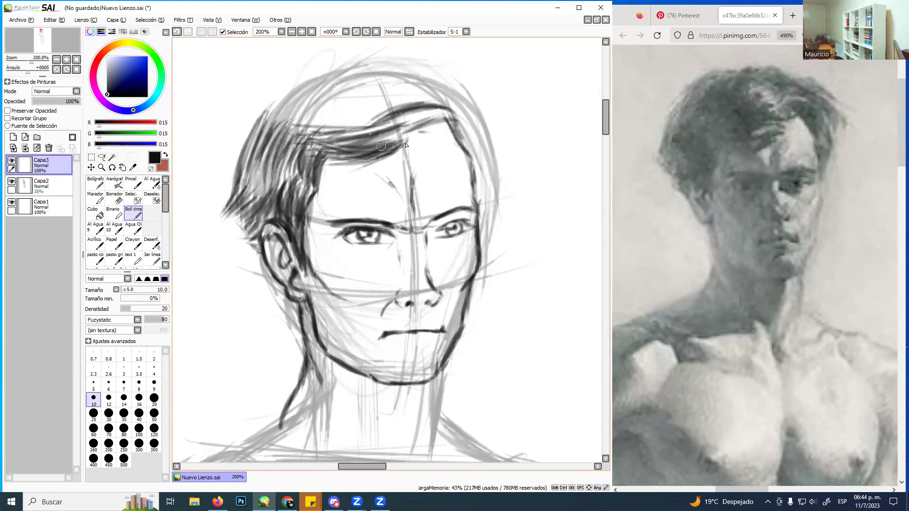
mouse_move(347, 172)
mouse_down()
mouse_move(398, 161)
mouse_move(353, 175)
mouse_move(388, 160)
mouse_move(323, 162)
mouse_move(353, 152)
mouse_move(318, 166)
mouse_move(371, 152)
mouse_move(332, 141)
mouse_move(352, 176)
mouse_move(419, 134)
mouse_move(363, 170)
mouse_up()
mouse_move(417, 124)
mouse_down()
mouse_move(380, 127)
mouse_move(351, 145)
mouse_up()
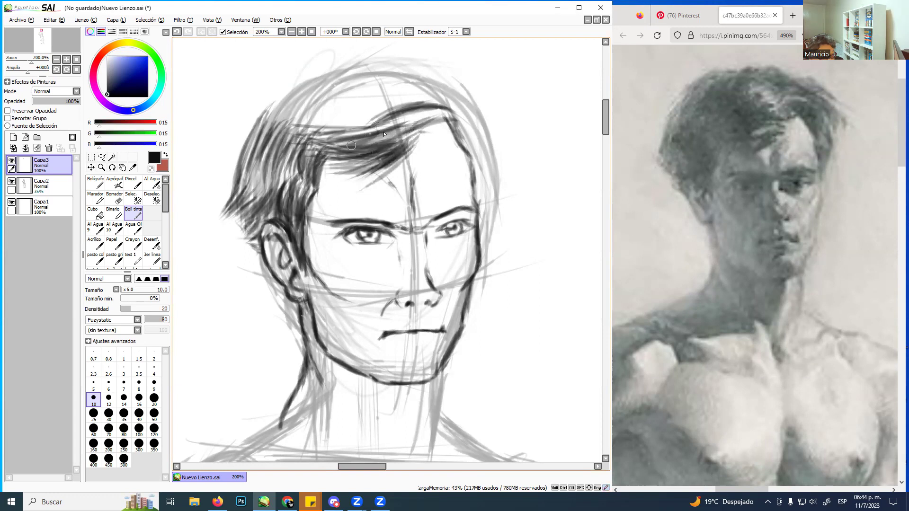
mouse_move(424, 131)
mouse_down()
mouse_move(410, 148)
mouse_move(451, 129)
mouse_move(403, 159)
mouse_move(454, 131)
mouse_move(415, 138)
mouse_move(458, 142)
mouse_move(407, 153)
mouse_move(426, 135)
mouse_move(473, 143)
mouse_up()
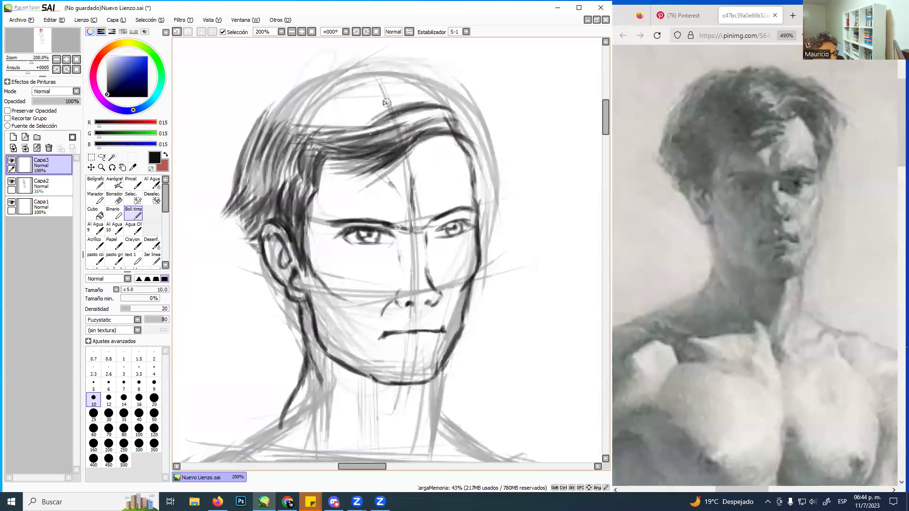
Fill the crown and the back of the near side with long curved hair strokes following the skull
mouse_move(392, 105)
mouse_down()
mouse_move(312, 126)
mouse_move(313, 116)
mouse_move(312, 132)
mouse_move(358, 132)
mouse_move(313, 121)
mouse_move(329, 106)
mouse_up()
mouse_move(384, 86)
mouse_down()
mouse_move(318, 102)
mouse_move(322, 127)
mouse_move(303, 121)
mouse_move(296, 102)
mouse_move(314, 108)
mouse_move(291, 133)
mouse_move(308, 128)
mouse_up()
drag(279, 123, 361, 79)
mouse_move(282, 121)
mouse_down()
mouse_move(359, 77)
mouse_move(304, 128)
mouse_move(322, 80)
mouse_move(356, 74)
mouse_up()
drag(269, 117, 339, 62)
mouse_move(266, 113)
mouse_down()
mouse_move(303, 77)
mouse_move(260, 120)
mouse_up()
mouse_move(339, 67)
mouse_down()
mouse_move(248, 136)
mouse_move(234, 133)
mouse_up()
drag(278, 93, 238, 135)
drag(292, 87, 235, 150)
drag(277, 108, 246, 158)
drag(341, 76, 261, 140)
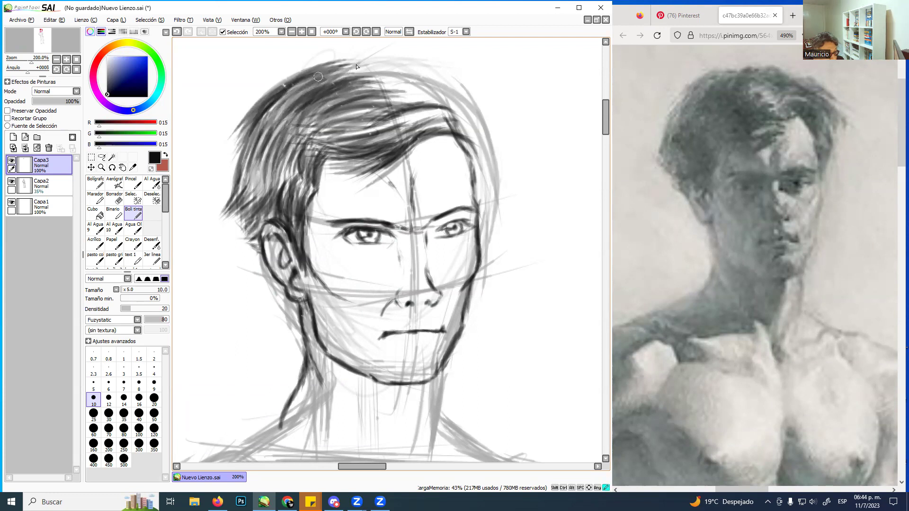
Outline the top of the hair with loose strokes from the back of the crown across to the far side
drag(265, 91, 353, 65)
mouse_move(277, 75)
mouse_down()
mouse_move(375, 69)
mouse_move(314, 61)
mouse_move(272, 73)
mouse_up()
drag(332, 58, 241, 93)
mouse_move(366, 53)
mouse_down()
mouse_move(250, 102)
mouse_move(315, 67)
mouse_move(390, 54)
mouse_up()
mouse_move(335, 63)
mouse_down()
mouse_move(360, 72)
mouse_move(395, 59)
mouse_move(330, 67)
mouse_move(396, 67)
mouse_move(343, 74)
mouse_up()
mouse_move(402, 61)
mouse_down()
mouse_move(357, 78)
mouse_move(377, 65)
mouse_move(374, 56)
mouse_up()
mouse_move(439, 73)
mouse_down()
mouse_move(401, 56)
mouse_move(393, 66)
mouse_move(440, 76)
mouse_move(362, 73)
mouse_up()
mouse_move(443, 89)
mouse_down()
mouse_move(414, 89)
mouse_move(397, 78)
mouse_move(430, 92)
mouse_move(358, 103)
mouse_move(347, 89)
mouse_move(425, 89)
mouse_move(420, 103)
mouse_move(383, 118)
mouse_move(441, 92)
mouse_move(436, 74)
mouse_move(474, 85)
mouse_up()
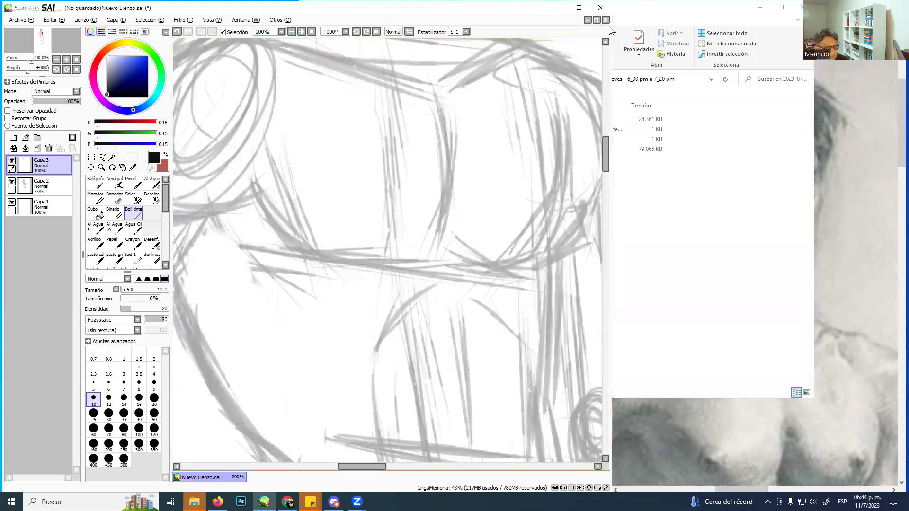
Minimise the file folder window covering the reference image and return to the drawing
drag(606, 156, 608, 120)
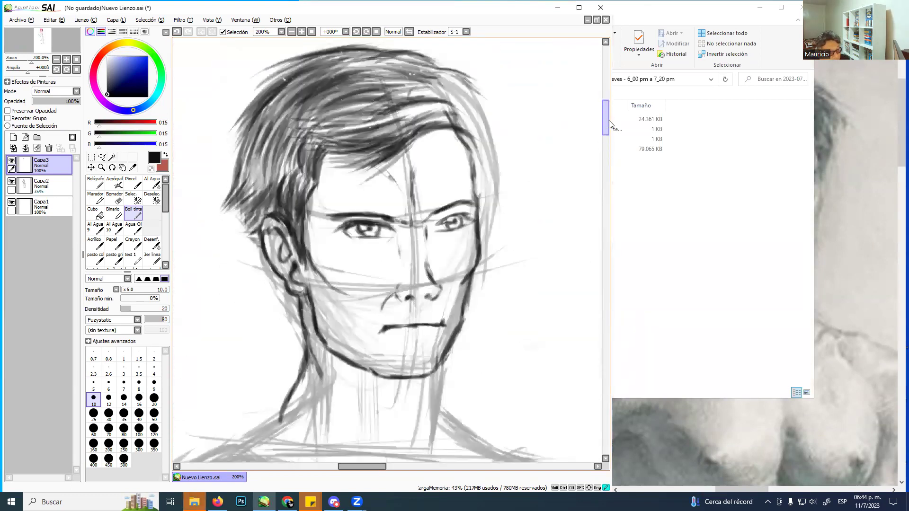
click(759, 7)
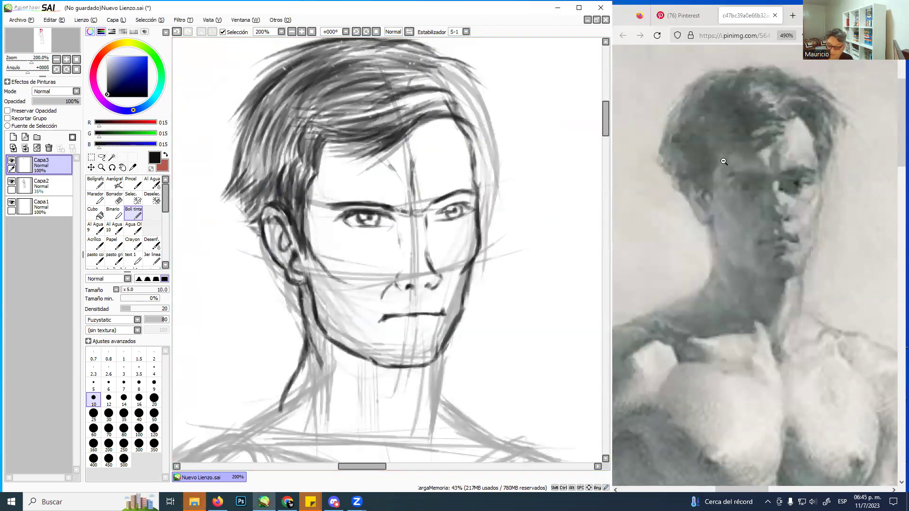
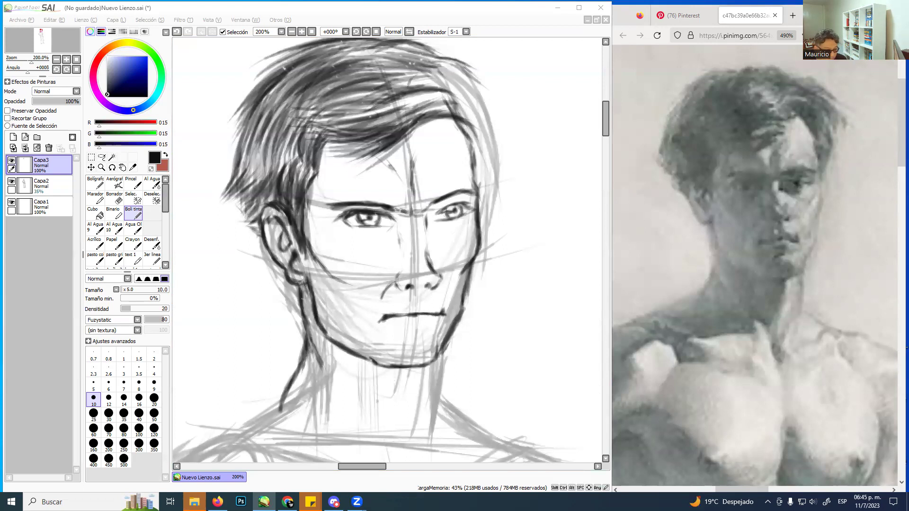
click(272, 87)
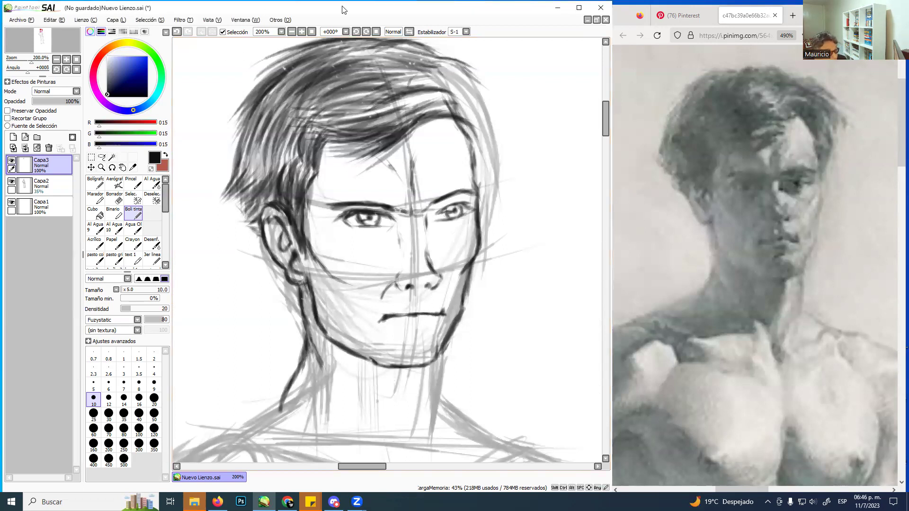
Draw a pointed tuft of hair projecting outward above the far corner of the forehead
scroll(426, 167, up, 1)
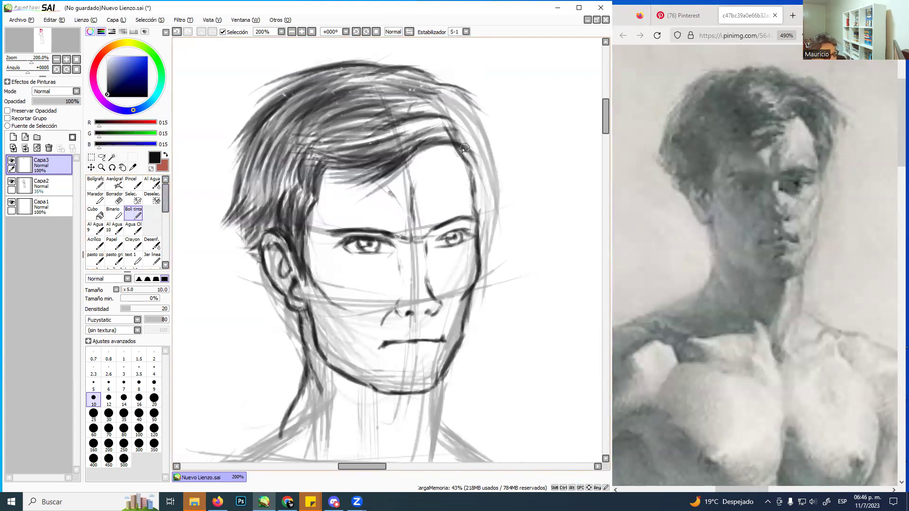
mouse_move(451, 130)
mouse_down()
mouse_move(397, 135)
mouse_move(452, 120)
mouse_move(421, 136)
mouse_move(450, 113)
mouse_move(411, 108)
mouse_move(399, 112)
mouse_move(451, 125)
mouse_move(430, 100)
mouse_move(402, 91)
mouse_move(447, 125)
mouse_up()
mouse_move(432, 93)
mouse_down()
mouse_move(480, 95)
mouse_move(488, 111)
mouse_up()
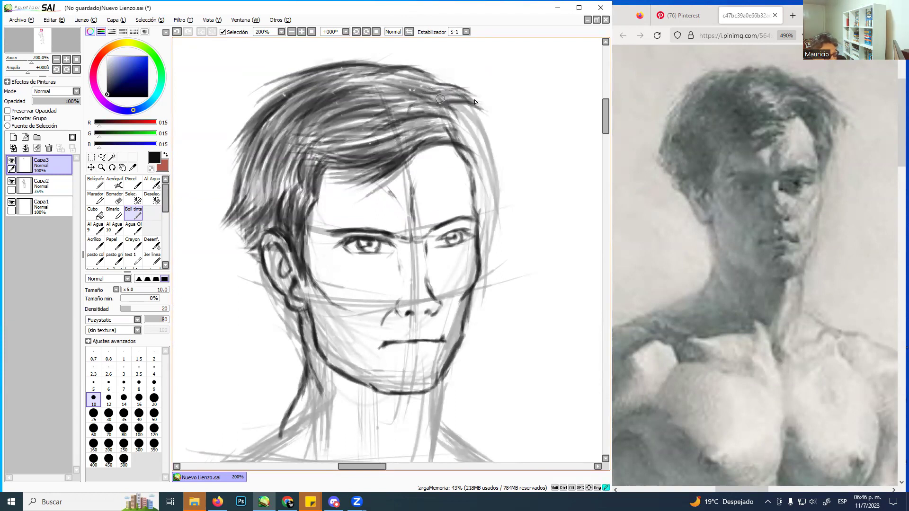
drag(439, 87, 483, 98)
drag(421, 83, 487, 100)
drag(427, 84, 483, 96)
mouse_move(426, 84)
mouse_down()
mouse_move(489, 96)
mouse_move(423, 81)
mouse_move(488, 105)
mouse_move(505, 125)
mouse_up()
mouse_move(461, 104)
mouse_down()
mouse_move(481, 138)
mouse_move(460, 126)
mouse_move(492, 148)
mouse_move(467, 109)
mouse_move(495, 131)
mouse_up()
drag(478, 99, 504, 127)
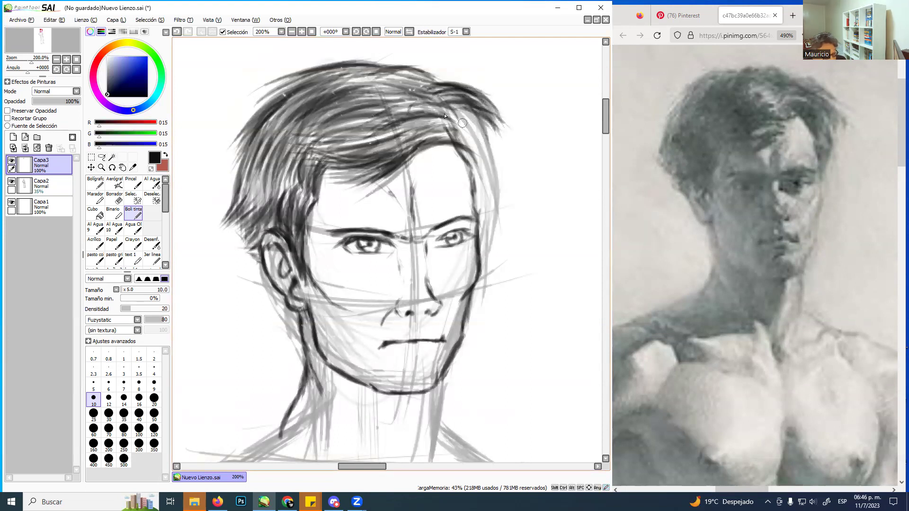
Draw the far-side hair with strokes running from the tuft down past the temple beside the eye
mouse_move(450, 104)
mouse_down()
mouse_move(493, 137)
mouse_move(480, 139)
mouse_move(487, 145)
mouse_move(476, 158)
mouse_move(492, 147)
mouse_move(489, 156)
mouse_up()
mouse_move(462, 125)
mouse_down()
mouse_move(485, 169)
mouse_move(474, 131)
mouse_move(459, 128)
mouse_move(484, 168)
mouse_move(445, 121)
mouse_move(472, 172)
mouse_up()
drag(433, 114, 479, 164)
mouse_move(466, 134)
mouse_down()
mouse_move(482, 162)
mouse_move(496, 159)
mouse_move(497, 167)
mouse_move(476, 128)
mouse_move(495, 194)
mouse_up()
mouse_move(474, 151)
mouse_down()
mouse_move(490, 188)
mouse_move(487, 212)
mouse_up()
mouse_move(483, 170)
mouse_down()
mouse_move(493, 210)
mouse_move(495, 190)
mouse_move(485, 234)
mouse_up()
drag(490, 195, 479, 267)
mouse_move(474, 173)
mouse_down()
mouse_move(479, 220)
mouse_move(476, 213)
mouse_move(478, 204)
mouse_move(485, 216)
mouse_move(475, 247)
mouse_up()
drag(484, 194, 475, 246)
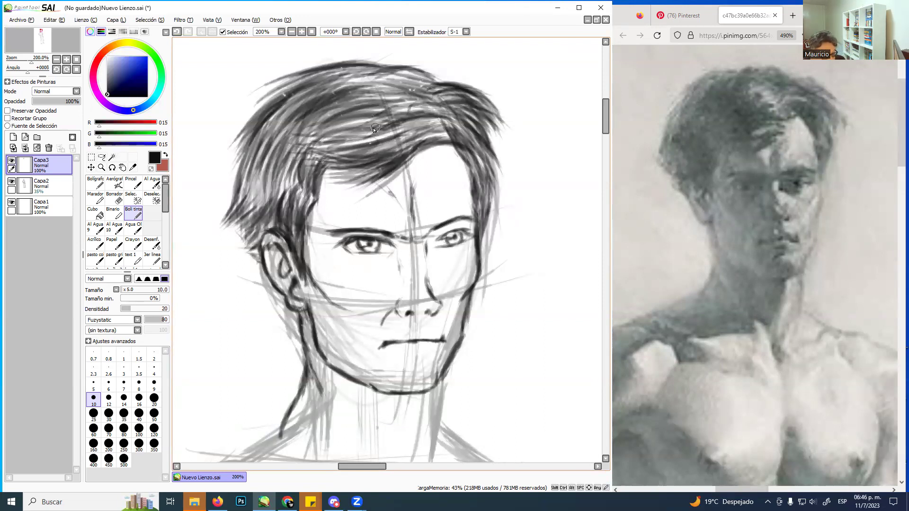
mouse_move(450, 145)
mouse_down()
mouse_move(468, 167)
mouse_move(447, 138)
mouse_move(479, 179)
mouse_move(462, 160)
mouse_move(466, 178)
mouse_move(460, 161)
mouse_move(474, 221)
mouse_up()
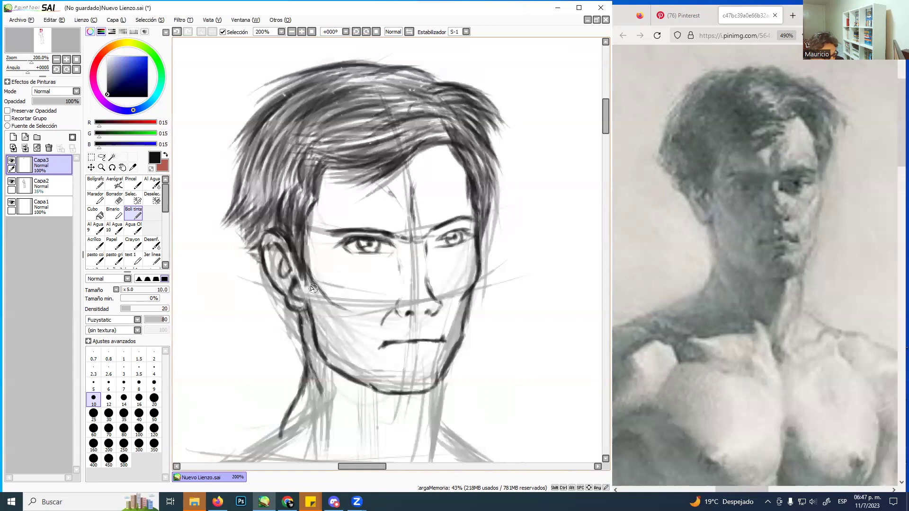
Darken the inner ear and the near jawline, and strengthen the cheekbone line with the brush density at 10
mouse_move(268, 250)
mouse_down()
mouse_move(277, 248)
mouse_move(283, 273)
mouse_up()
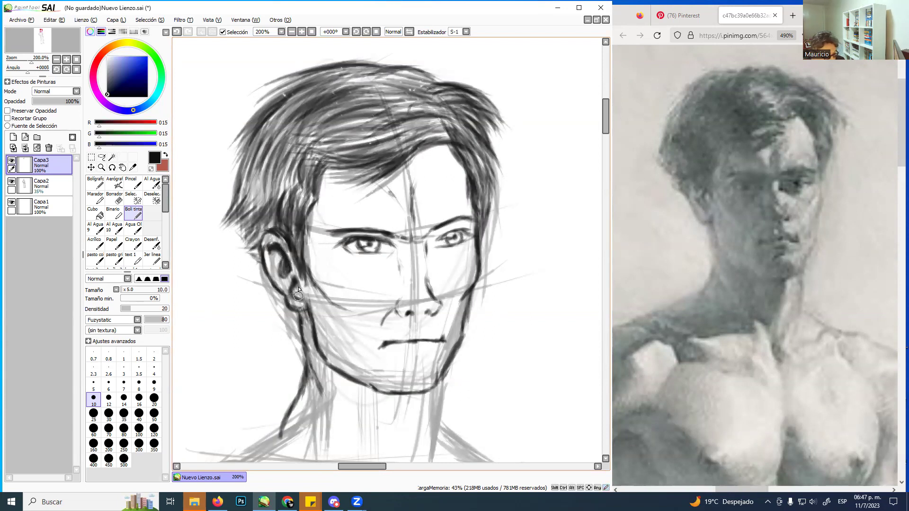
mouse_move(310, 301)
mouse_down()
mouse_move(312, 321)
mouse_move(299, 311)
mouse_move(309, 332)
mouse_move(308, 315)
mouse_move(308, 335)
mouse_move(310, 320)
mouse_move(356, 375)
mouse_up()
key(1)
mouse_move(328, 310)
mouse_down()
mouse_move(314, 285)
mouse_move(357, 315)
mouse_move(326, 296)
mouse_move(347, 324)
mouse_up()
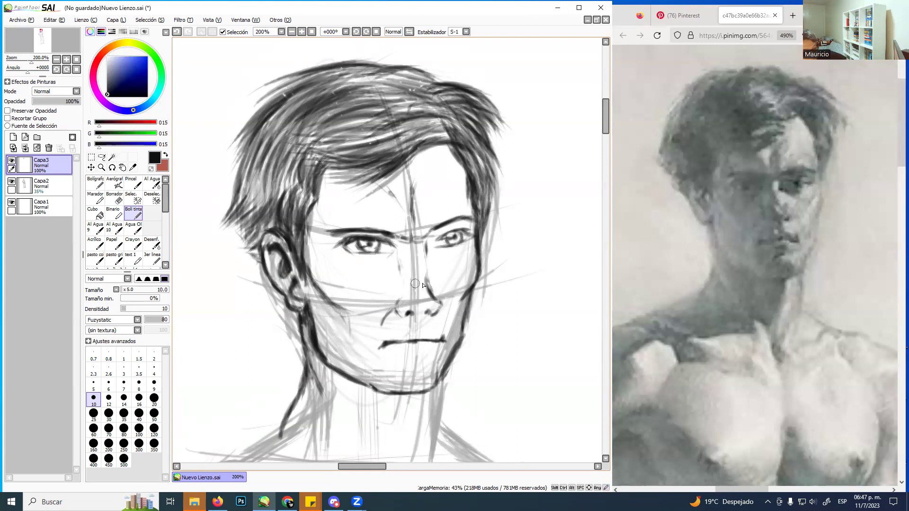
Erase the nose and mouth from the ink layer with an eraser of about size 21
key(e)
ctrl+alt+drag(472, 300, 413, 300)
mouse_move(429, 314)
mouse_down()
mouse_move(403, 300)
mouse_move(422, 293)
mouse_move(444, 346)
mouse_move(438, 350)
mouse_move(435, 272)
mouse_move(390, 271)
mouse_move(423, 256)
mouse_move(456, 276)
mouse_up()
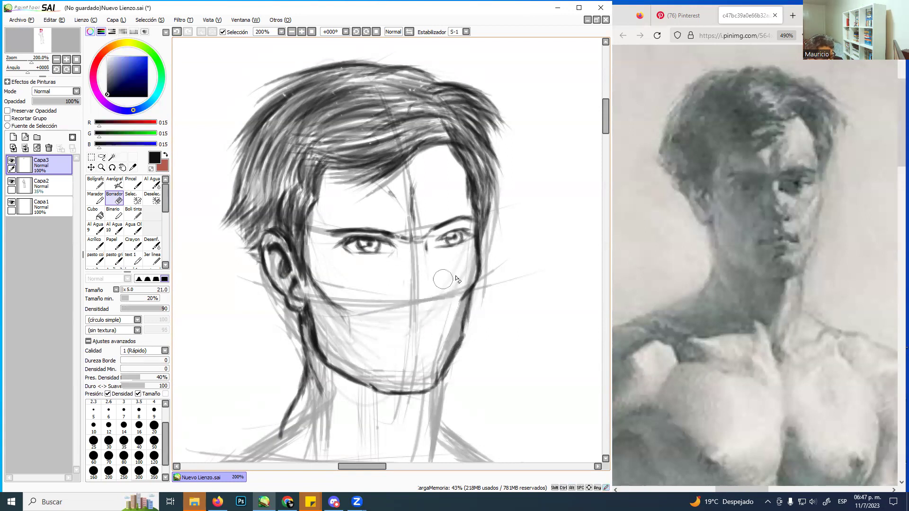
Redraw the nose slightly higher with the Boli tinta brush at size 4, adding the side contour, both nostrils and the wings
click(133, 213)
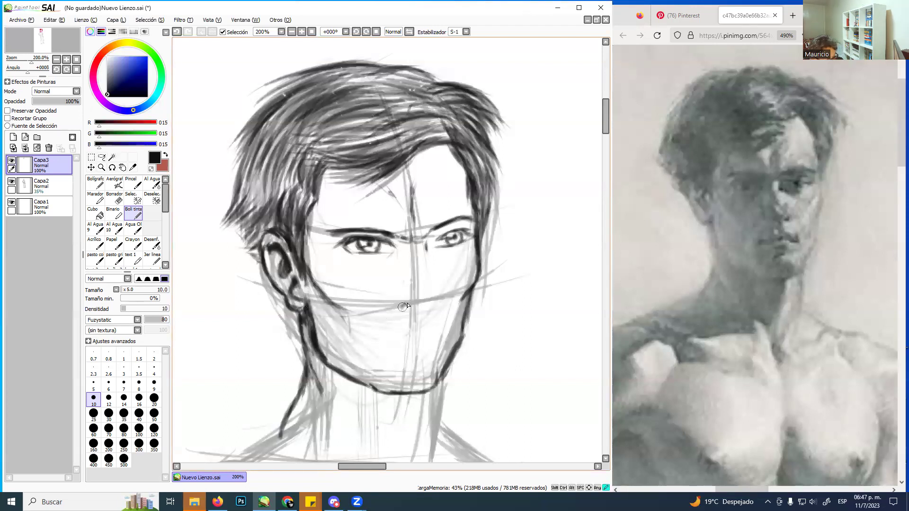
key(bracketleft)
key(bracketleft)
key(bracketleft)
key(bracketleft)
key(bracketleft)
key(bracketleft)
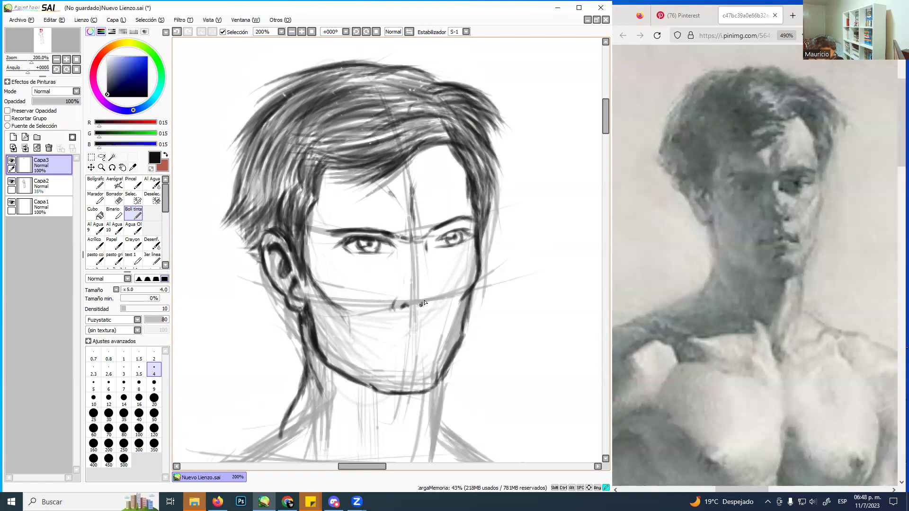
drag(423, 303, 424, 307)
drag(405, 304, 422, 305)
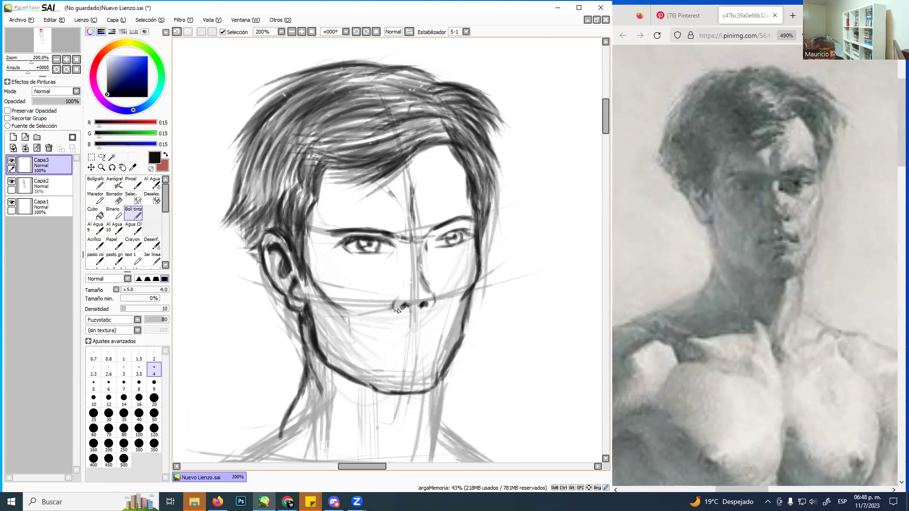
drag(424, 307, 433, 305)
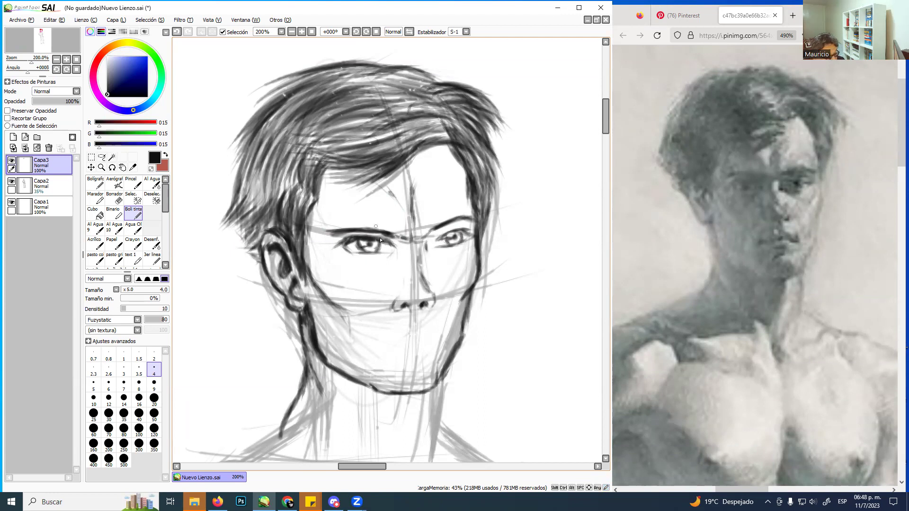
Lasso the far eye and transform it to sit slightly lower and closer to the nose
click(102, 158)
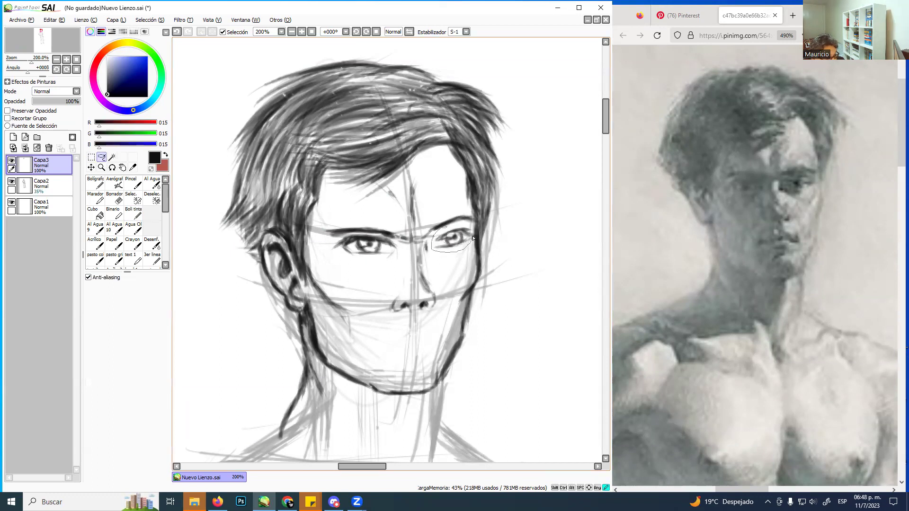
mouse_move(469, 227)
mouse_down()
mouse_move(442, 227)
mouse_move(447, 246)
mouse_up()
key(ctrl+t)
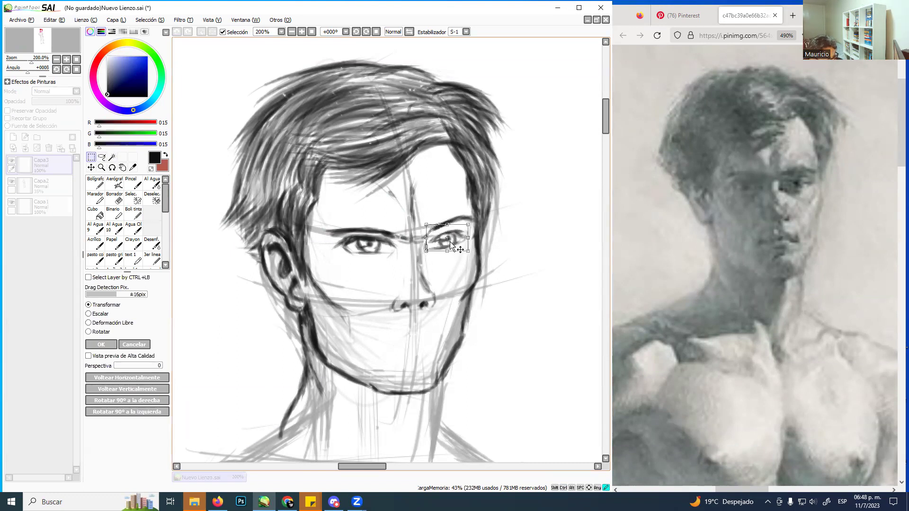
drag(449, 243, 450, 246)
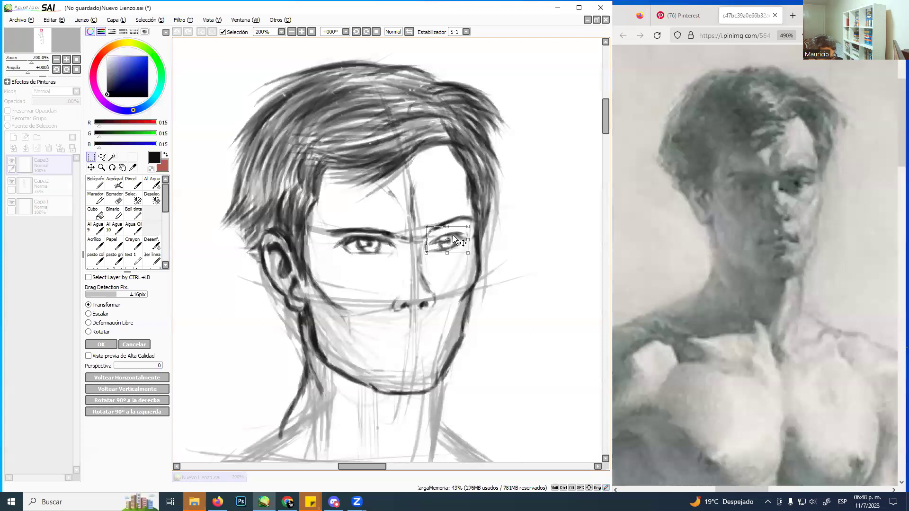
key(Return)
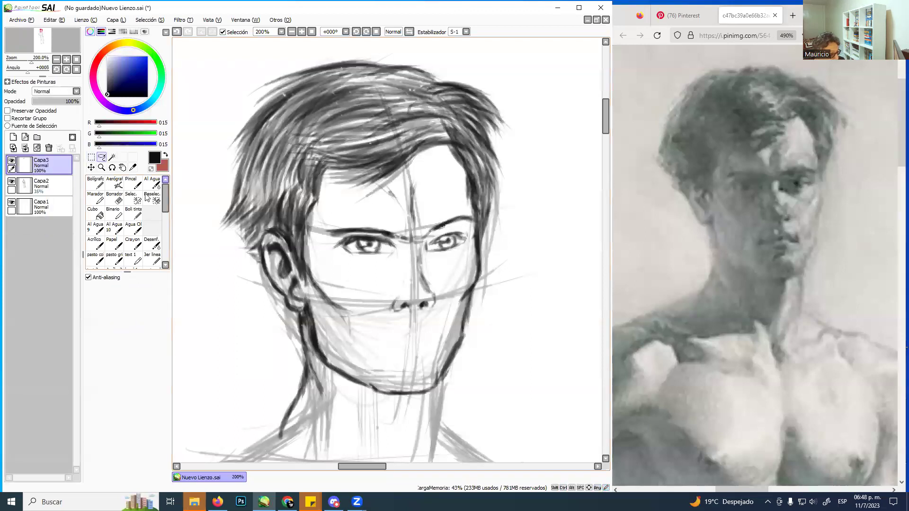
Sample a dark grey from the near eye and reinforce the far eye's lids and lower shadow at brush size 6
click(133, 213)
alt+click(358, 237)
mouse_move(442, 239)
ctrl+alt+mouse_down()
mouse_move(460, 239)
mouse_move(453, 233)
ctrl+alt+mouse_up()
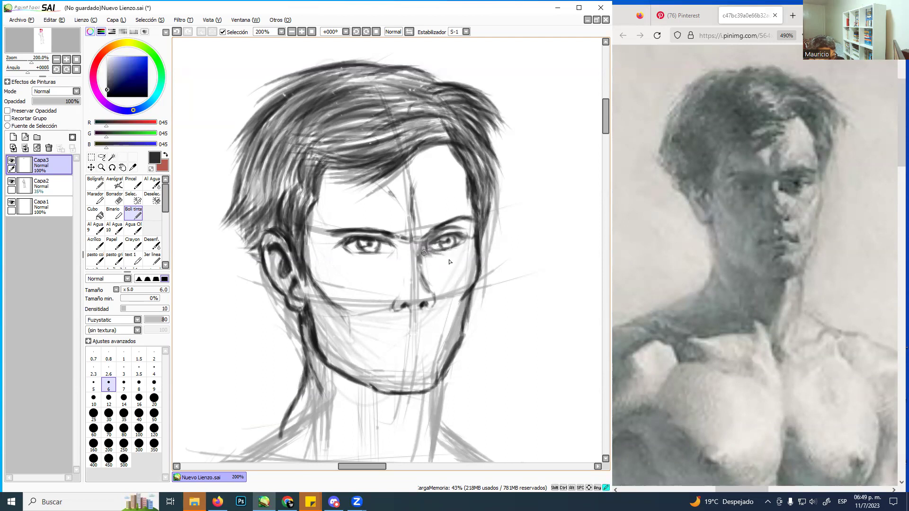
mouse_move(427, 256)
mouse_down()
mouse_move(435, 256)
mouse_move(419, 258)
mouse_up()
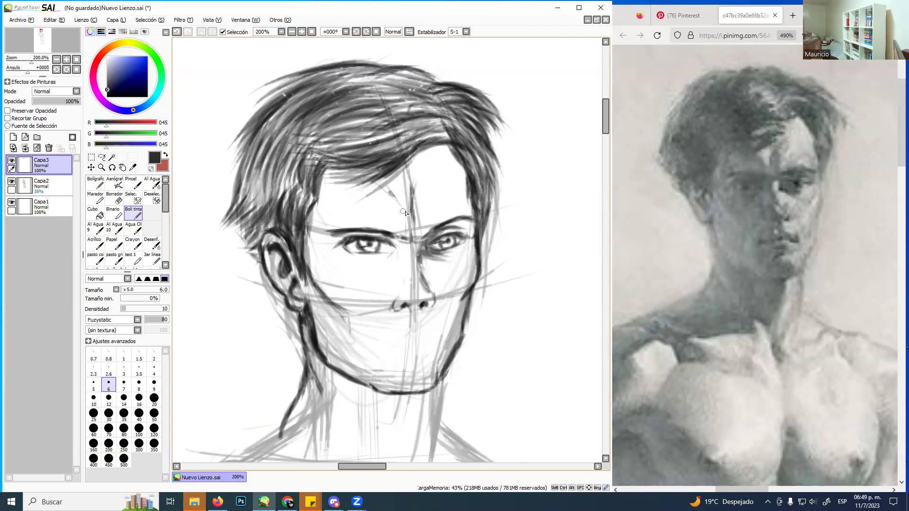
Shade the near half of the face from forehead to chin, the nose bridge and far brow, and the neck in dark grey
mouse_move(362, 260)
mouse_down()
mouse_move(341, 235)
mouse_move(399, 244)
mouse_move(401, 257)
mouse_move(386, 238)
mouse_move(389, 262)
mouse_move(396, 247)
mouse_move(397, 291)
mouse_move(392, 252)
mouse_move(323, 256)
mouse_move(384, 261)
mouse_move(358, 276)
mouse_move(392, 264)
mouse_move(380, 287)
mouse_move(394, 282)
mouse_move(381, 299)
mouse_move(359, 293)
mouse_move(354, 303)
mouse_move(322, 274)
mouse_move(363, 301)
mouse_move(335, 274)
mouse_move(364, 290)
mouse_move(388, 283)
mouse_move(324, 266)
mouse_move(323, 288)
mouse_move(319, 236)
mouse_move(333, 248)
mouse_move(326, 221)
mouse_move(322, 251)
mouse_move(338, 189)
mouse_move(345, 184)
mouse_move(332, 218)
mouse_move(369, 199)
mouse_move(350, 189)
mouse_move(407, 234)
mouse_move(379, 223)
mouse_move(400, 236)
mouse_up()
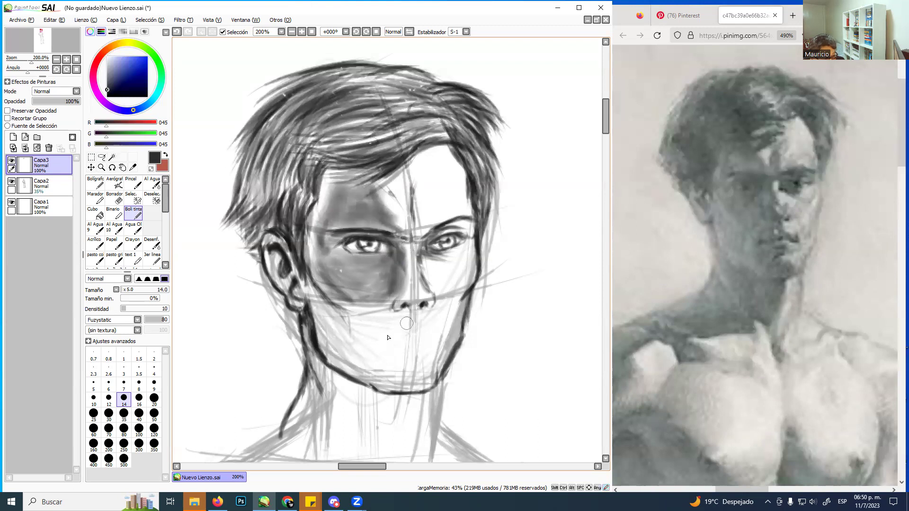
mouse_move(378, 301)
mouse_down()
mouse_move(379, 326)
mouse_move(364, 331)
mouse_move(347, 322)
mouse_move(334, 333)
mouse_move(313, 294)
mouse_move(343, 334)
mouse_move(354, 372)
mouse_move(362, 353)
mouse_move(376, 360)
mouse_move(387, 321)
mouse_move(402, 315)
mouse_move(408, 326)
mouse_move(391, 377)
mouse_move(407, 369)
mouse_move(388, 385)
mouse_move(362, 368)
mouse_move(426, 376)
mouse_up()
mouse_move(439, 258)
mouse_down()
mouse_move(461, 248)
mouse_move(439, 256)
mouse_move(441, 232)
mouse_move(470, 224)
mouse_move(448, 226)
mouse_move(467, 228)
mouse_move(445, 219)
mouse_move(441, 197)
mouse_move(417, 213)
mouse_move(407, 238)
mouse_move(408, 195)
mouse_move(409, 221)
mouse_move(410, 197)
mouse_move(429, 230)
mouse_move(413, 235)
mouse_move(422, 232)
mouse_move(406, 197)
mouse_move(424, 234)
mouse_move(457, 216)
mouse_move(435, 222)
mouse_move(466, 218)
mouse_up()
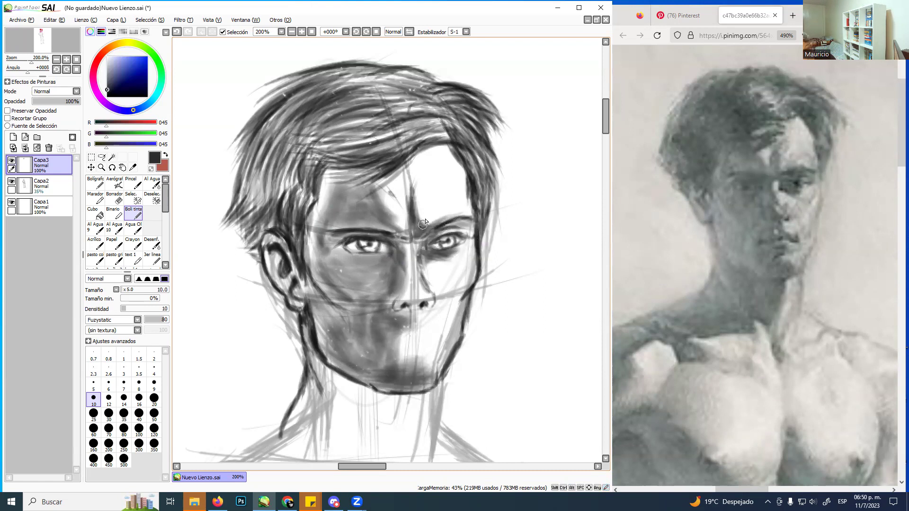
mouse_move(311, 342)
mouse_down()
mouse_move(338, 394)
mouse_move(333, 375)
mouse_move(383, 397)
mouse_move(335, 374)
mouse_move(402, 400)
mouse_move(379, 396)
mouse_move(404, 394)
mouse_move(408, 410)
mouse_move(409, 399)
mouse_move(399, 442)
mouse_move(379, 459)
mouse_move(406, 413)
mouse_move(365, 462)
mouse_move(357, 452)
mouse_move(382, 414)
mouse_move(378, 403)
mouse_move(351, 422)
mouse_move(355, 402)
mouse_move(301, 421)
mouse_move(302, 404)
mouse_move(284, 423)
mouse_move(358, 402)
mouse_move(356, 389)
mouse_move(381, 406)
mouse_up()
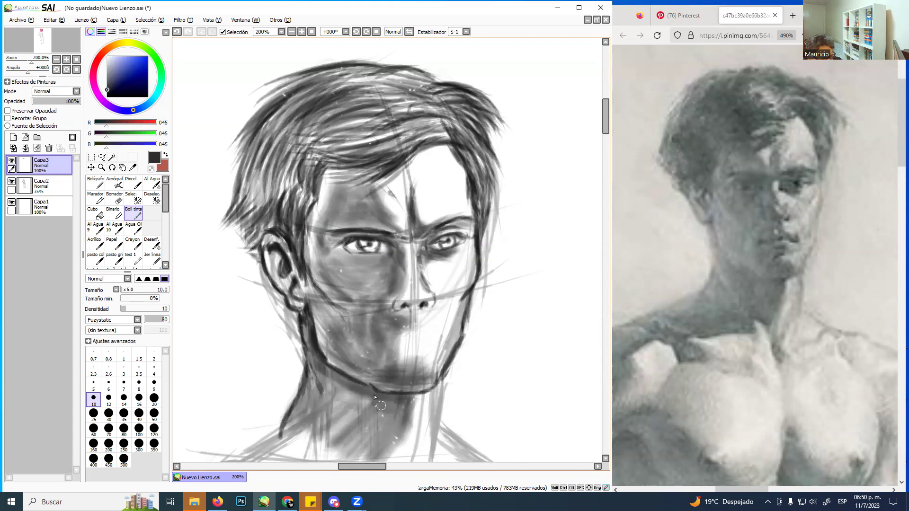
Blend the shading on the near cheek, jaw and chin with the Desenf. brush at size 26
click(152, 243)
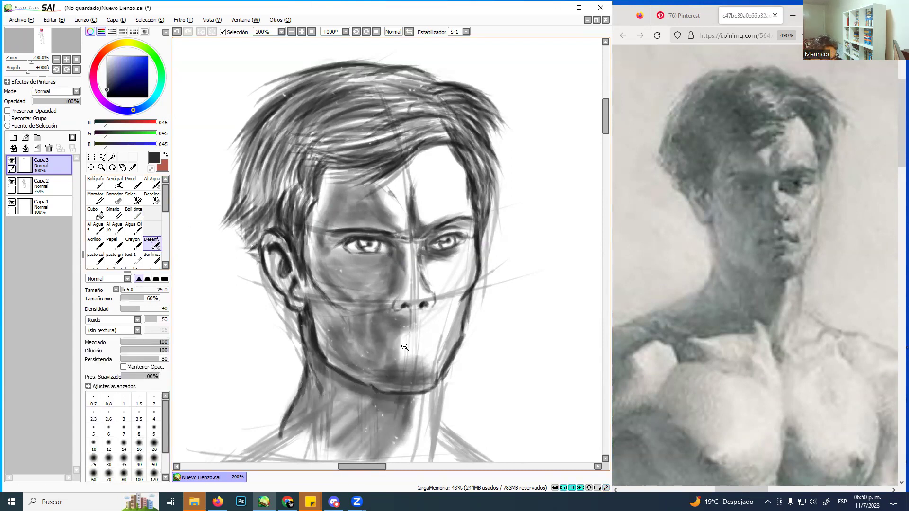
ctrl+alt+click(404, 346)
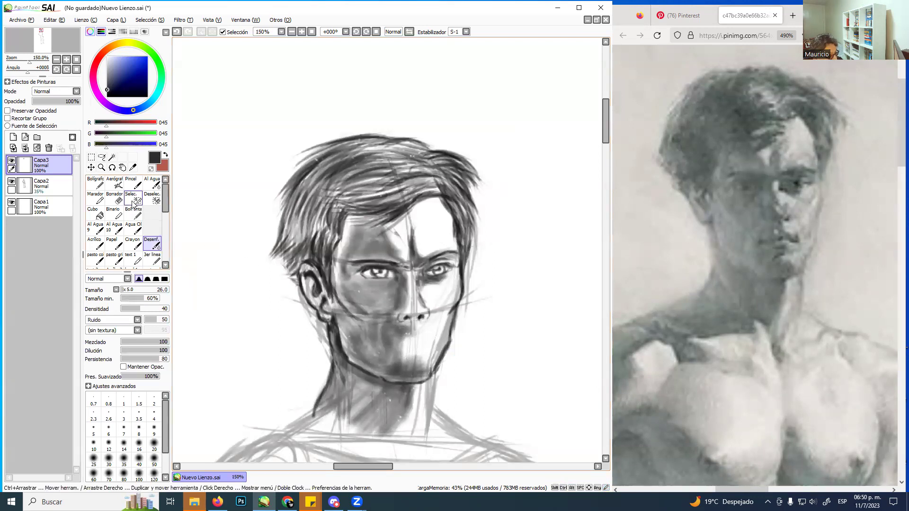
click(101, 167)
click(419, 271)
mouse_move(416, 275)
mouse_down()
mouse_move(400, 231)
mouse_move(406, 252)
mouse_up()
click(157, 242)
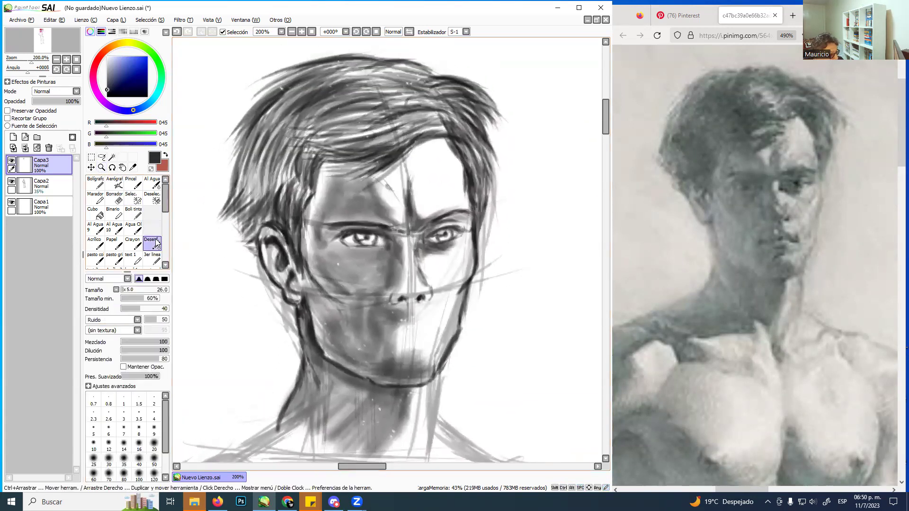
mouse_move(387, 336)
mouse_down()
mouse_move(359, 346)
mouse_move(380, 346)
mouse_move(364, 282)
mouse_move(344, 312)
mouse_up()
mouse_move(374, 265)
mouse_down()
mouse_move(398, 248)
mouse_move(384, 269)
mouse_move(328, 269)
mouse_move(312, 258)
mouse_move(324, 269)
mouse_move(316, 249)
mouse_move(345, 270)
mouse_move(338, 317)
mouse_move(320, 324)
mouse_move(325, 317)
mouse_move(323, 329)
mouse_move(383, 369)
mouse_move(402, 359)
mouse_move(391, 343)
mouse_move(401, 355)
mouse_move(425, 339)
mouse_move(444, 346)
mouse_move(425, 369)
mouse_up()
Blend the shading around the far eye and brow and across the near forehead, bringing the brush size to 20
mouse_move(418, 254)
ctrl+alt+mouse_down()
mouse_move(430, 270)
mouse_move(429, 250)
ctrl+alt+mouse_up()
mouse_move(470, 238)
mouse_down()
mouse_move(443, 220)
mouse_move(461, 215)
mouse_move(409, 218)
mouse_move(406, 189)
mouse_move(445, 209)
mouse_move(437, 208)
mouse_up()
mouse_move(364, 207)
mouse_down()
mouse_move(374, 193)
mouse_move(392, 218)
mouse_up()
mouse_move(392, 219)
ctrl+alt+mouse_down()
mouse_move(376, 190)
mouse_move(379, 202)
mouse_move(385, 194)
mouse_move(368, 182)
mouse_move(375, 207)
mouse_move(318, 193)
mouse_move(319, 241)
mouse_move(334, 212)
mouse_move(322, 182)
mouse_move(343, 178)
ctrl+alt+mouse_up()
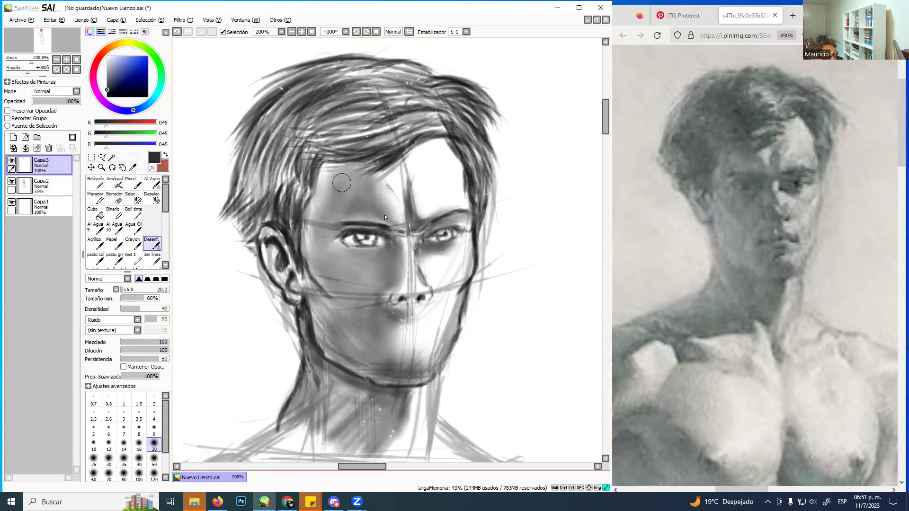
Draw the closed mouth line below the nose in black with the Boli tinta brush at size 3
click(134, 216)
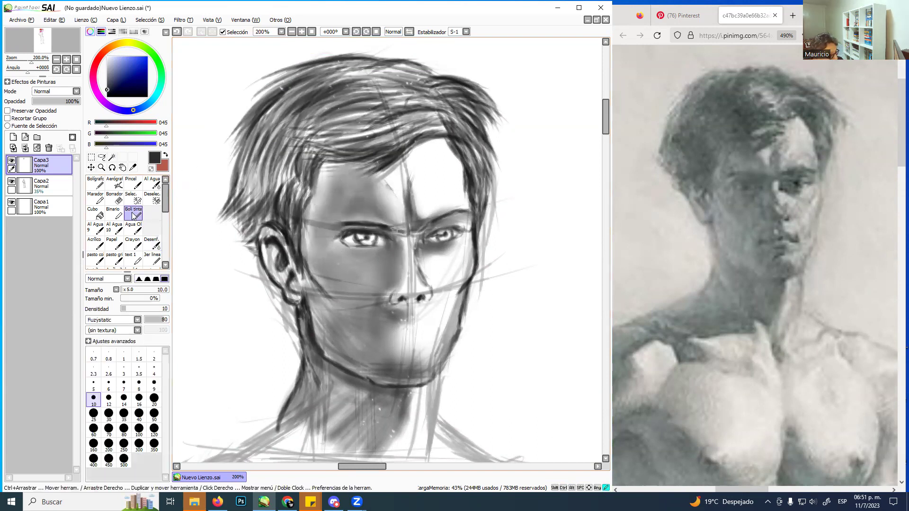
click(107, 97)
ctrl+alt+drag(420, 319, 372, 340)
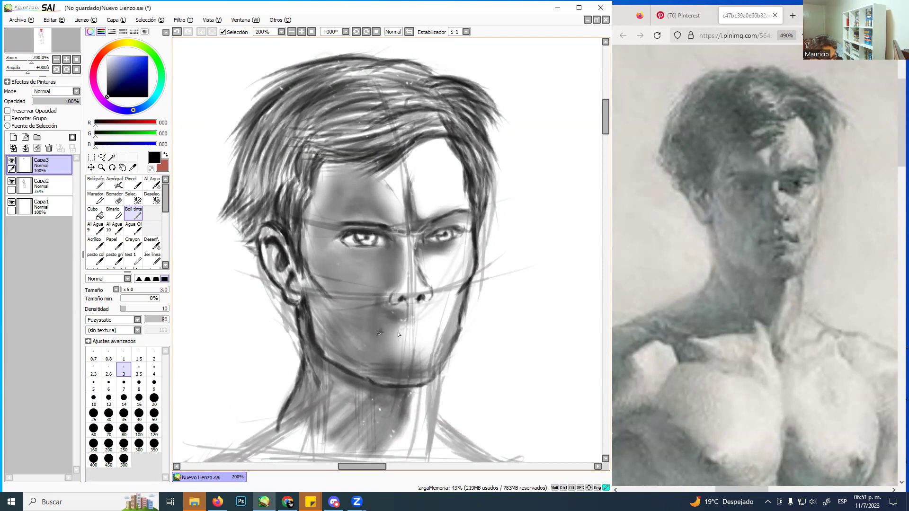
drag(378, 336, 393, 335)
drag(418, 330, 432, 331)
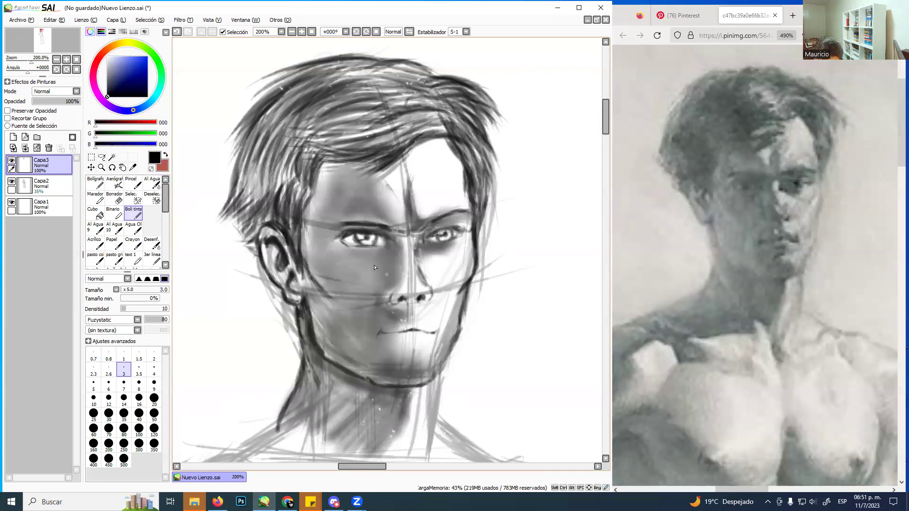
Sample white from the face and lighten the area between nose and mouth with the Boli tinta brush at size 9
key(e)
alt+click(425, 320)
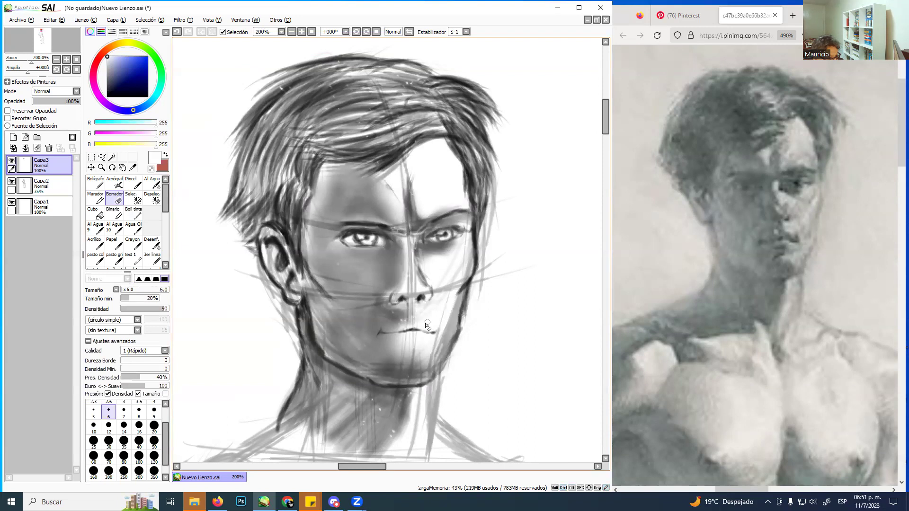
click(133, 214)
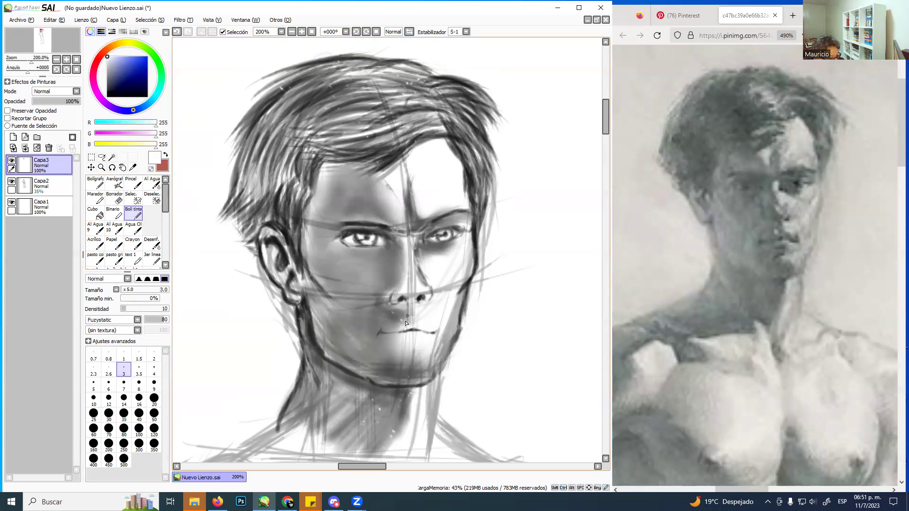
mouse_move(405, 310)
ctrl+alt+mouse_down()
mouse_move(401, 327)
mouse_move(403, 320)
ctrl+alt+mouse_up()
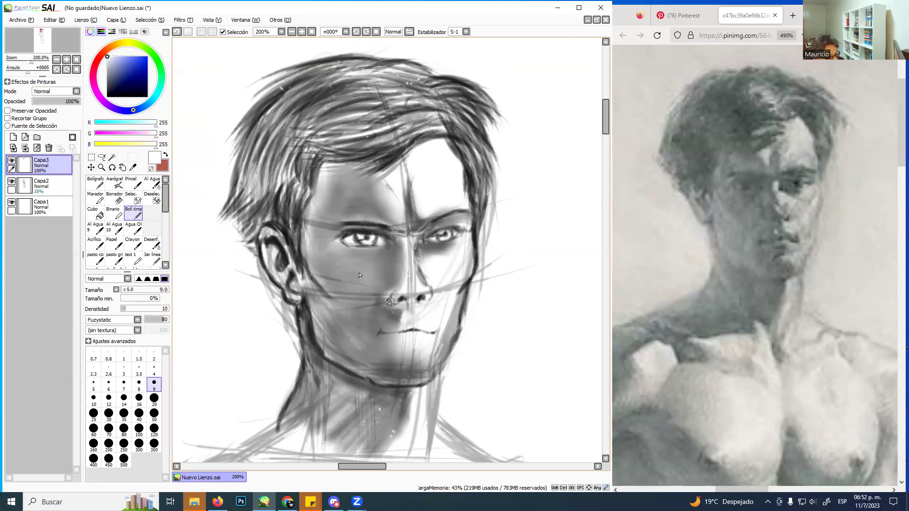
On Capa2, erase the sketch guidelines crossing the face with the Borrador at size 33, undoing the last stray stroke
click(48, 185)
click(115, 198)
drag(411, 237, 426, 236)
mouse_move(403, 225)
mouse_down()
mouse_move(279, 223)
mouse_move(363, 249)
mouse_move(312, 229)
mouse_move(259, 240)
mouse_move(249, 306)
mouse_up()
mouse_move(292, 252)
mouse_down()
mouse_move(289, 274)
mouse_move(312, 295)
mouse_move(317, 326)
mouse_move(406, 275)
mouse_move(412, 323)
mouse_move(418, 266)
mouse_move(428, 270)
mouse_move(437, 229)
mouse_move(424, 231)
mouse_move(419, 181)
mouse_move(389, 100)
mouse_move(364, 83)
mouse_move(313, 100)
mouse_move(243, 152)
mouse_move(258, 130)
mouse_move(281, 132)
mouse_move(392, 74)
mouse_move(375, 100)
mouse_move(466, 106)
mouse_move(489, 121)
mouse_move(495, 165)
mouse_move(470, 174)
mouse_move(485, 189)
mouse_move(485, 282)
mouse_move(456, 288)
mouse_move(443, 275)
mouse_move(412, 362)
mouse_move(394, 366)
mouse_move(346, 335)
mouse_move(305, 286)
mouse_move(298, 303)
mouse_move(282, 391)
mouse_move(303, 388)
mouse_move(306, 409)
mouse_move(347, 368)
mouse_move(376, 364)
mouse_move(367, 385)
mouse_move(410, 412)
mouse_move(418, 400)
mouse_move(388, 338)
mouse_move(448, 357)
mouse_move(418, 381)
mouse_move(401, 378)
mouse_move(378, 337)
mouse_move(399, 256)
mouse_move(315, 276)
mouse_move(256, 238)
mouse_move(251, 270)
mouse_move(375, 245)
mouse_move(396, 170)
mouse_move(394, 99)
mouse_move(340, 76)
mouse_move(304, 257)
mouse_move(250, 222)
mouse_move(268, 154)
mouse_move(331, 102)
mouse_move(481, 85)
mouse_move(501, 130)
mouse_move(482, 281)
mouse_move(491, 312)
mouse_move(496, 257)
mouse_move(482, 236)
mouse_move(436, 321)
mouse_move(441, 330)
mouse_move(395, 361)
mouse_move(421, 369)
mouse_move(454, 320)
mouse_up()
key(ctrl+z)
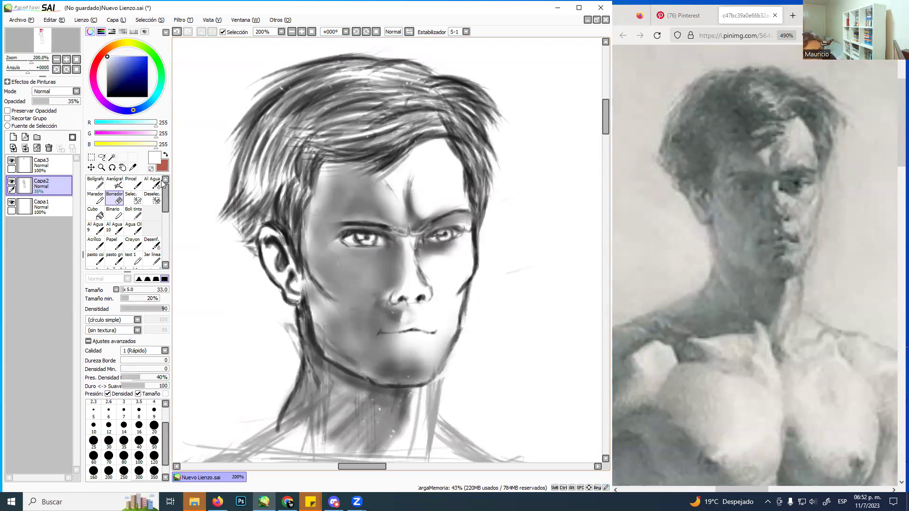
Touch up the nose's side contour and nostrils in black with the Boli tinta brush at size 5, raising the density to 20
click(134, 215)
drag(116, 76, 107, 97)
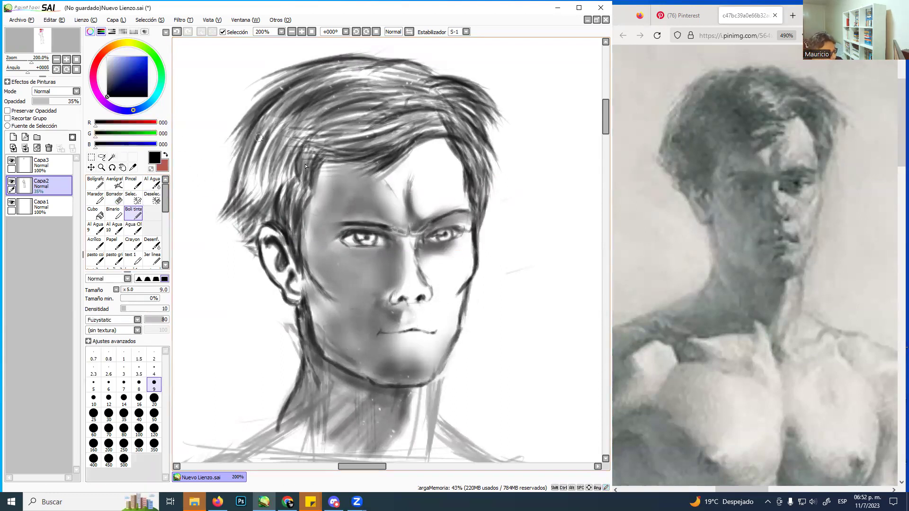
ctrl+alt+drag(420, 289, 398, 283)
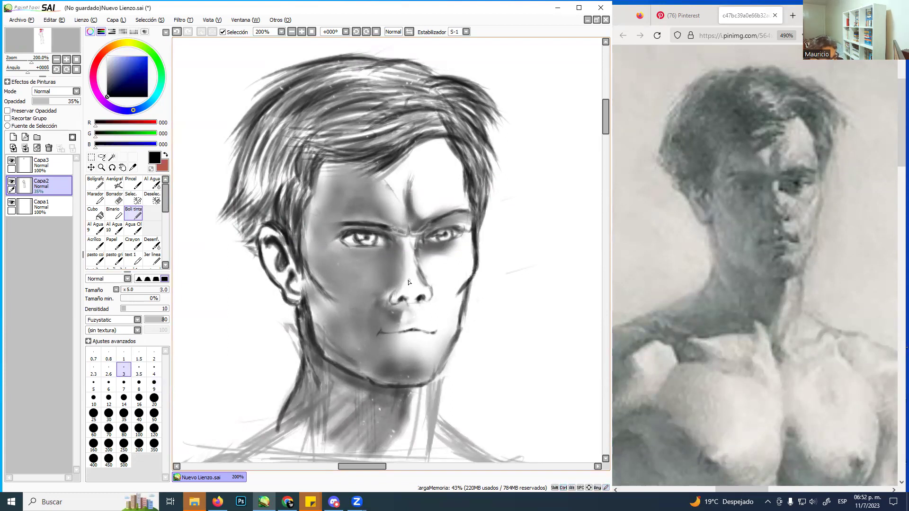
key(bracketright)
key(bracketright)
key(bracketright)
mouse_move(417, 255)
mouse_down()
mouse_move(434, 288)
mouse_move(426, 301)
mouse_move(439, 301)
mouse_move(406, 299)
mouse_up()
key(2)
drag(405, 298, 403, 298)
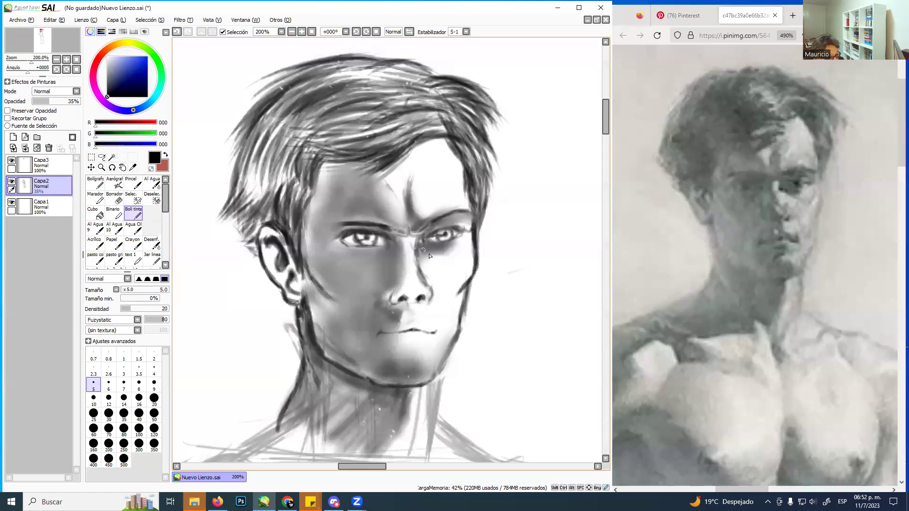
Try to darken the near eye's iris on Capa2 with a size 6 brush, raising the density stepwise from 20 to 60
drag(388, 249, 362, 244)
key(3)
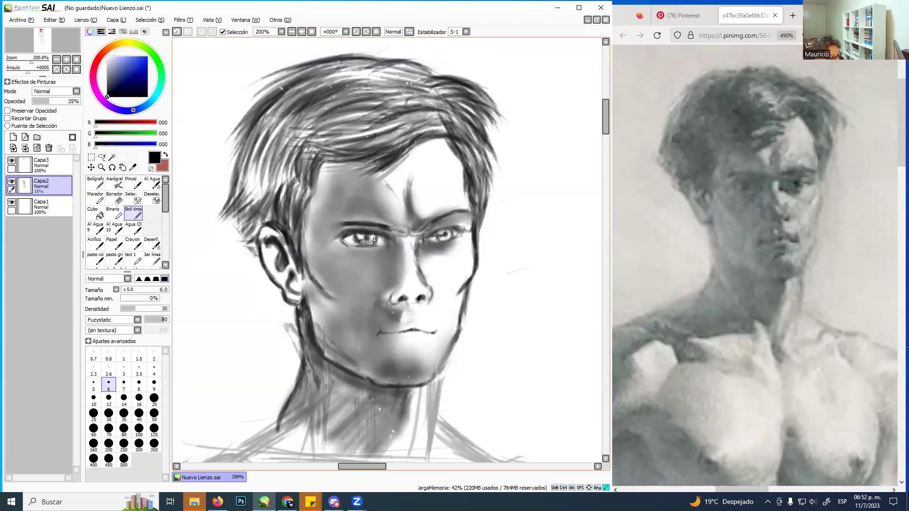
drag(369, 239, 360, 244)
key(4)
alt+click(291, 246)
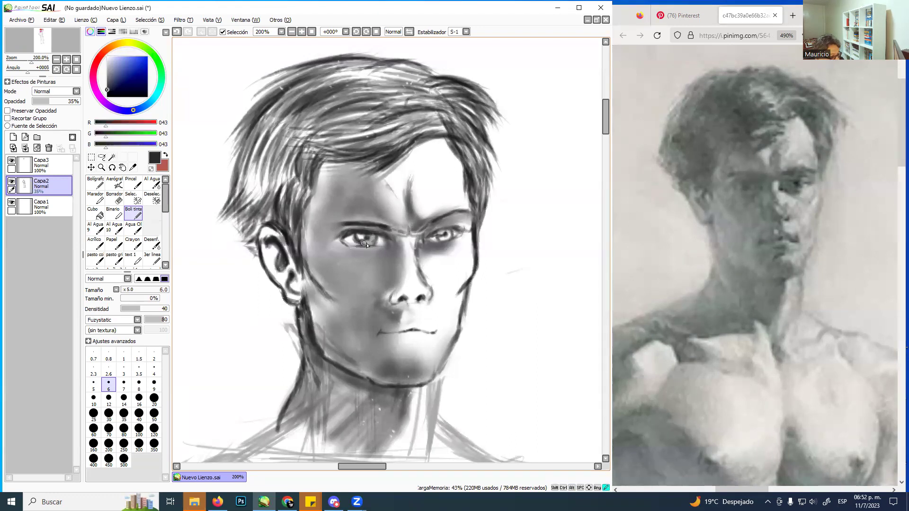
alt+click(302, 209)
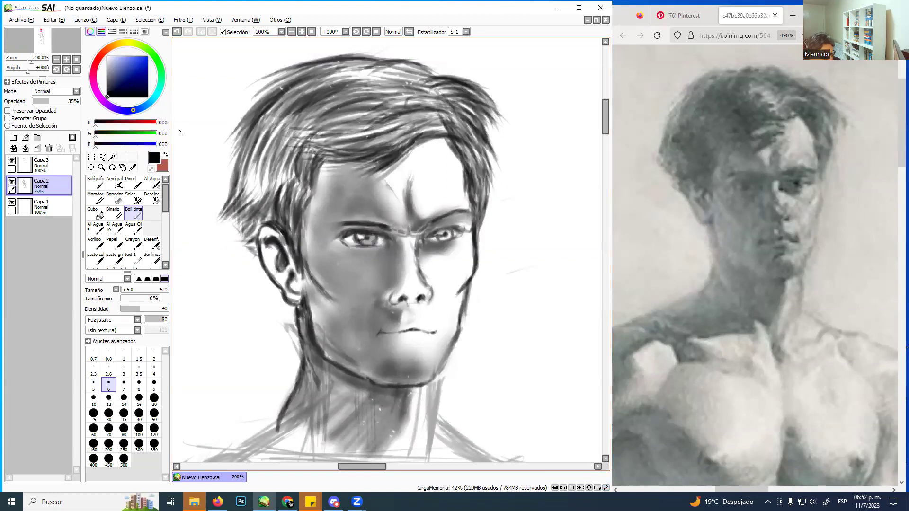
key(5)
drag(363, 235, 367, 246)
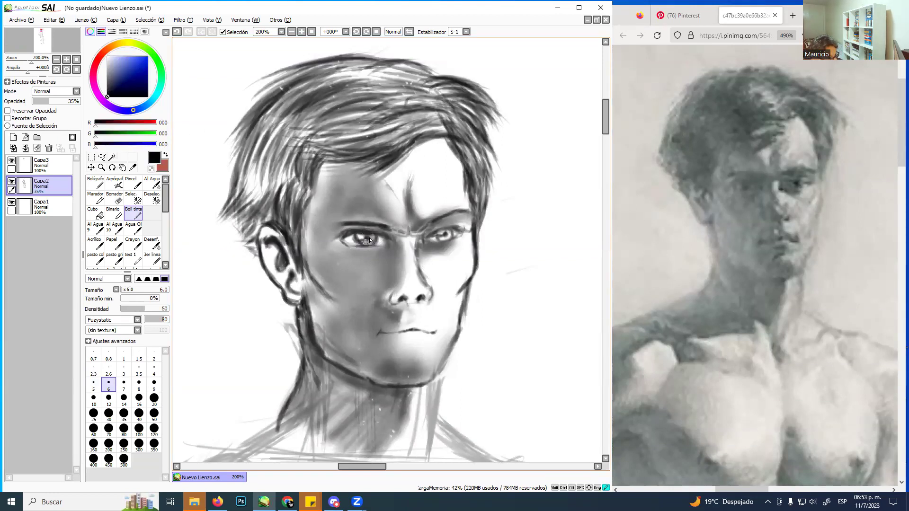
key(6)
drag(364, 239, 364, 245)
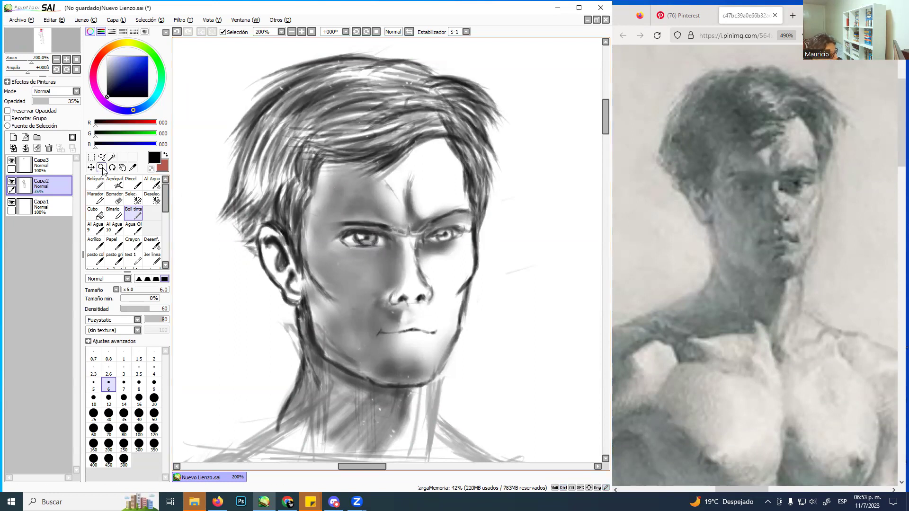
On Capa3, darken the irises of both eyes in black at density 10 and add a curved shadow across the far cheek
click(48, 165)
key(1)
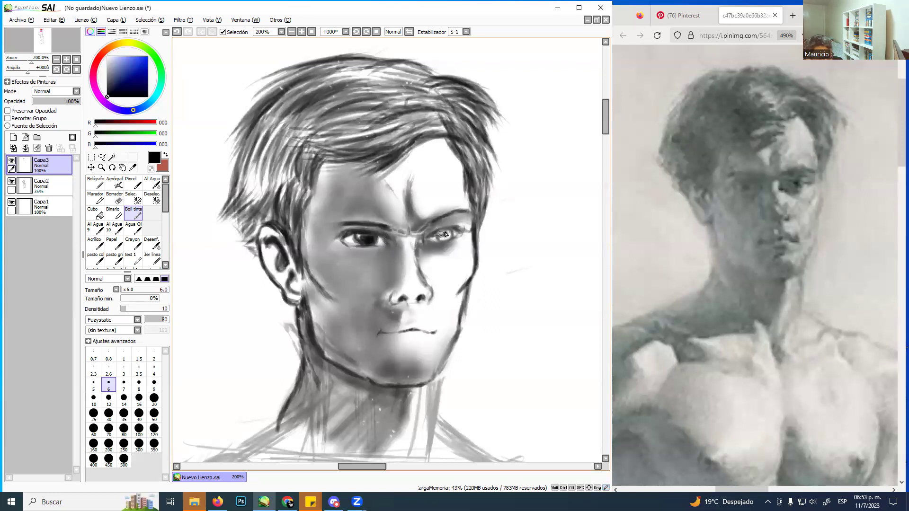
drag(438, 233, 439, 239)
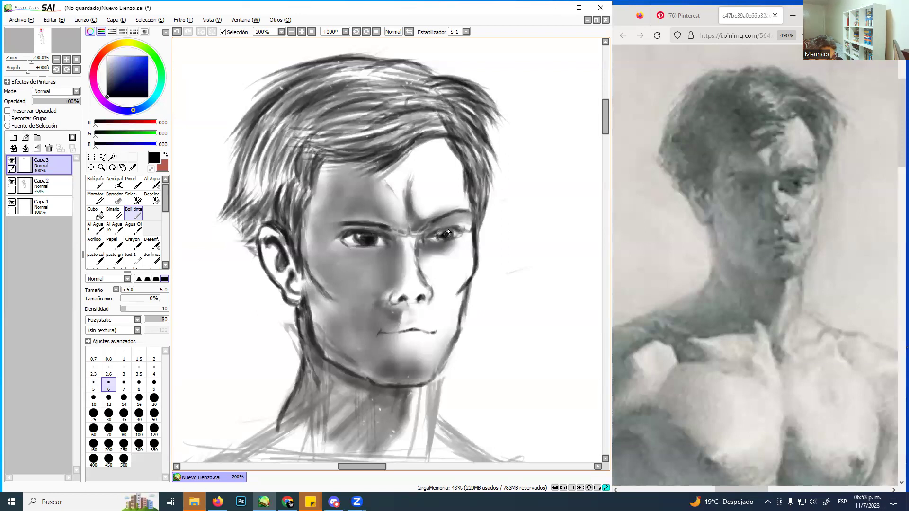
drag(441, 232, 462, 228)
mouse_move(423, 238)
mouse_down()
mouse_move(420, 260)
mouse_move(441, 279)
mouse_move(421, 263)
mouse_move(433, 283)
mouse_move(454, 274)
mouse_move(467, 250)
mouse_up()
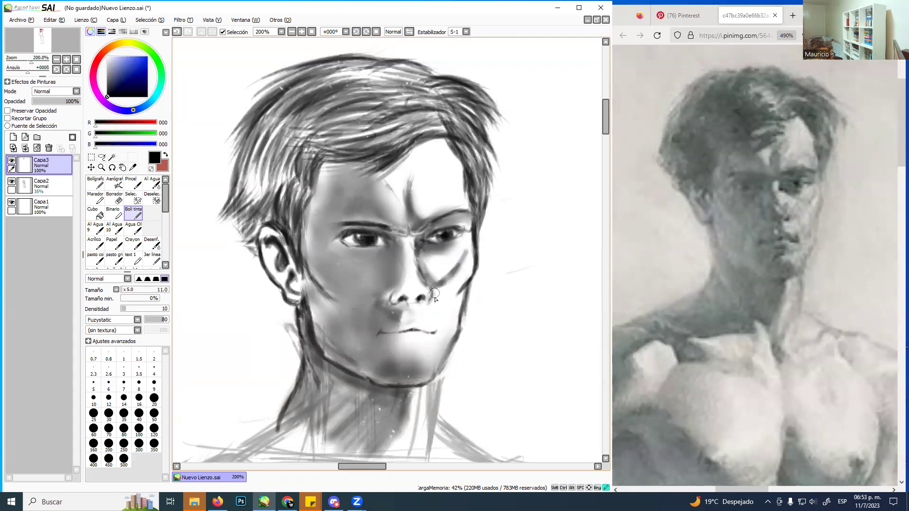
Sample a mid grey from the face and shade the upper and lower lips and the near side of the nose at size 8
ctrl+alt+drag(420, 324, 400, 329)
alt+click(391, 319)
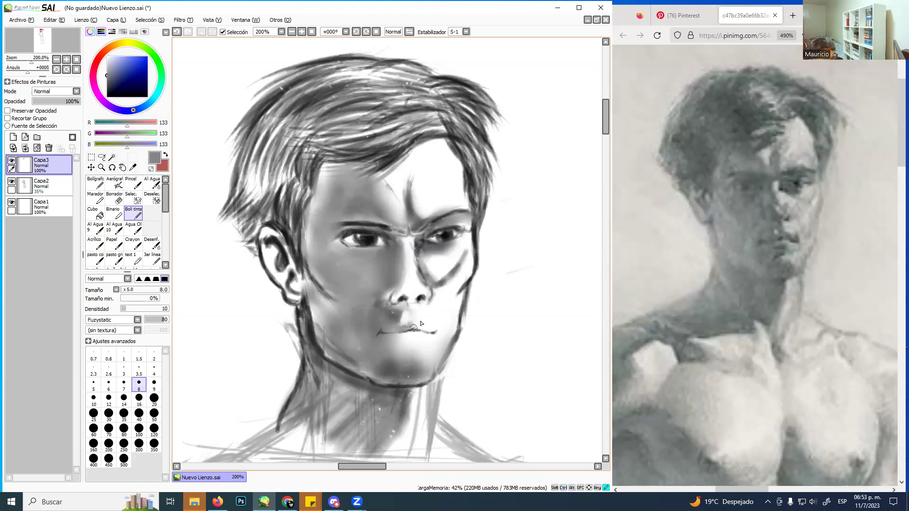
drag(411, 326, 430, 331)
mouse_move(399, 342)
mouse_down()
mouse_move(431, 335)
mouse_move(391, 343)
mouse_move(423, 341)
mouse_move(386, 354)
mouse_move(405, 354)
mouse_up()
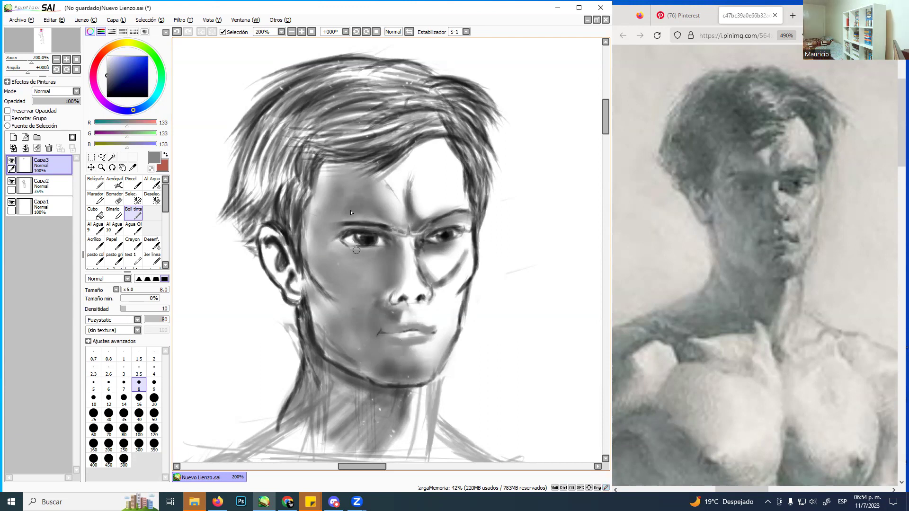
mouse_move(395, 293)
mouse_down()
mouse_move(391, 300)
mouse_move(382, 286)
mouse_up()
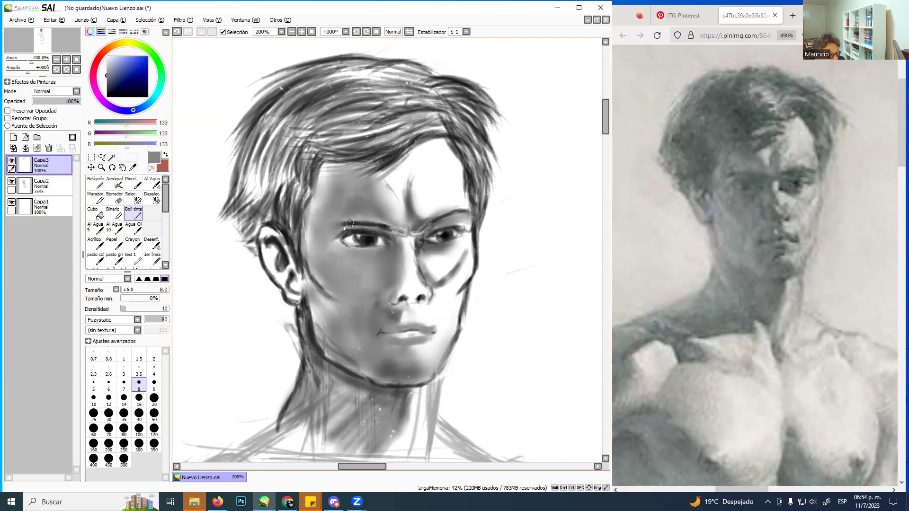
Thicken both eyebrows in near-black sampled from the eye at brush size 7, and define the mouth and lower-lip shadow at size 5
alt+click(369, 236)
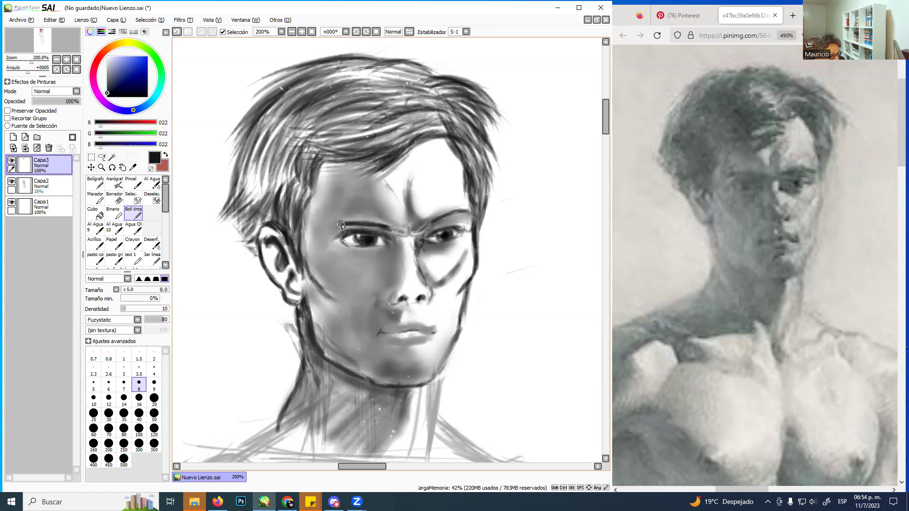
key(bracketleft)
mouse_move(350, 221)
mouse_down()
mouse_move(328, 230)
mouse_move(347, 219)
mouse_move(406, 230)
mouse_move(368, 224)
mouse_move(396, 226)
mouse_move(394, 236)
mouse_move(420, 219)
mouse_move(413, 232)
mouse_move(440, 221)
mouse_up()
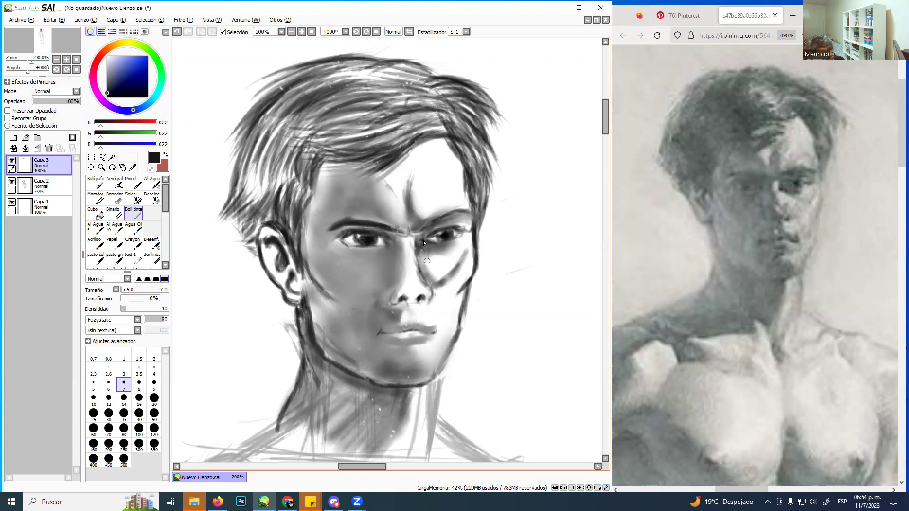
ctrl+alt+drag(394, 292, 388, 303)
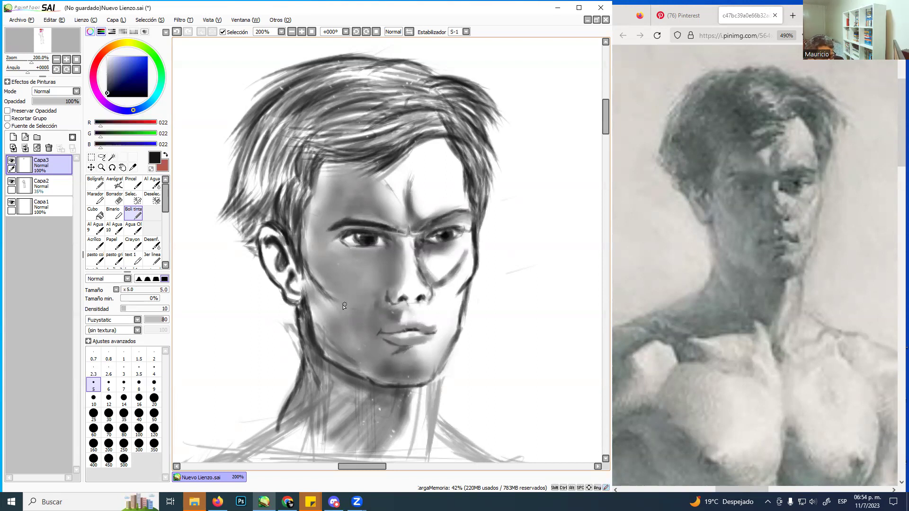
Darken the shadow under the chin on the neck and blend it with the Desenf. brush at size 12
mouse_move(410, 393)
mouse_down()
mouse_move(405, 406)
mouse_move(397, 400)
mouse_move(401, 417)
mouse_move(364, 385)
mouse_move(389, 388)
mouse_move(400, 431)
mouse_move(389, 400)
mouse_move(400, 403)
mouse_move(380, 398)
mouse_move(404, 428)
mouse_move(406, 400)
mouse_move(418, 393)
mouse_up()
click(152, 243)
key(bracketleft)
key(bracketleft)
key(bracketleft)
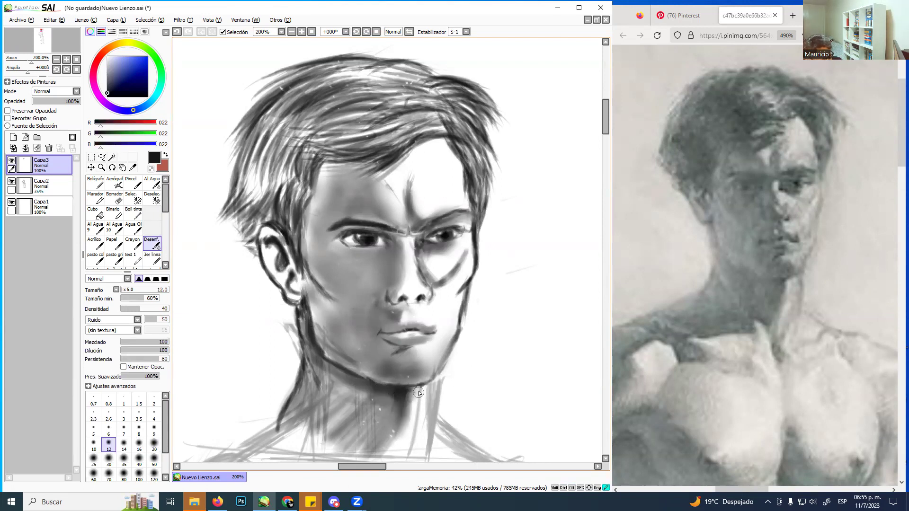
Shade the inside of the ear and the hollow of the near cheek with the Boli tinta brush, blending with Desenf. at size 10
click(133, 214)
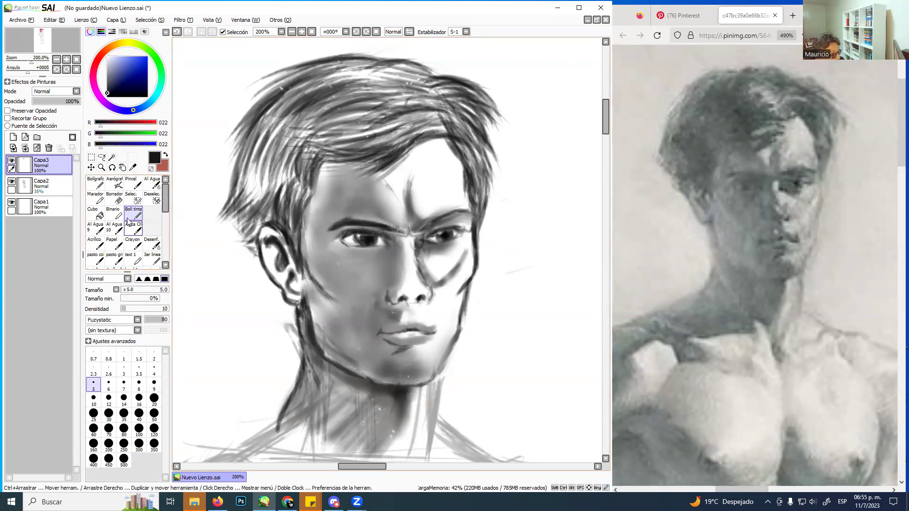
mouse_move(307, 289)
ctrl+alt+mouse_down()
mouse_move(322, 288)
mouse_move(277, 272)
mouse_move(265, 239)
ctrl+alt+mouse_up()
mouse_move(283, 279)
mouse_down()
mouse_move(284, 252)
mouse_move(298, 297)
mouse_move(297, 270)
mouse_move(262, 237)
mouse_move(283, 245)
mouse_move(303, 296)
mouse_move(300, 261)
mouse_move(336, 313)
mouse_move(331, 303)
mouse_move(337, 340)
mouse_move(298, 260)
mouse_move(341, 331)
mouse_move(333, 311)
mouse_move(340, 304)
mouse_move(323, 322)
mouse_move(326, 334)
mouse_move(390, 346)
mouse_up()
click(152, 243)
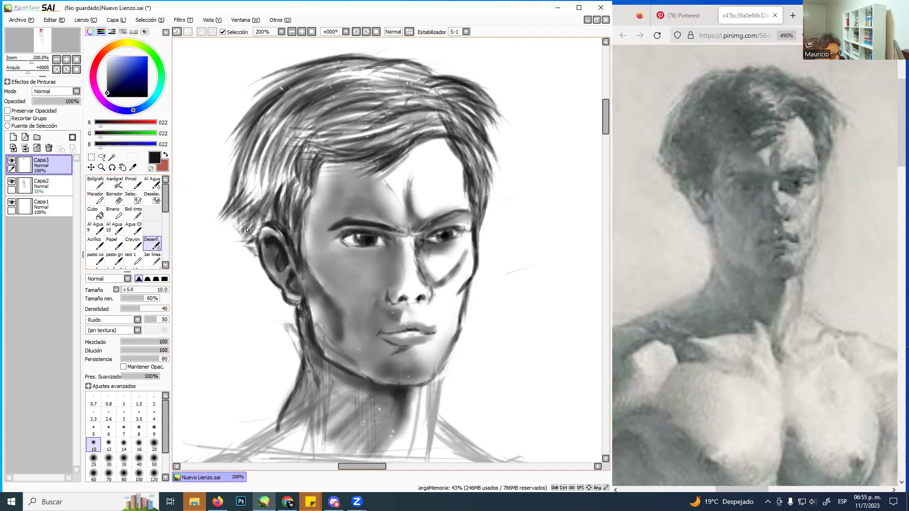
Examine the inked head against the torso sketch and compare it with the full standing figure in the reference
click(101, 168)
alt+click(384, 249)
alt+click(385, 249)
alt+click(384, 249)
drag(384, 249, 413, 218)
alt+click(411, 189)
alt+click(411, 189)
click(408, 193)
click(408, 193)
click(408, 193)
alt+click(411, 186)
click(411, 193)
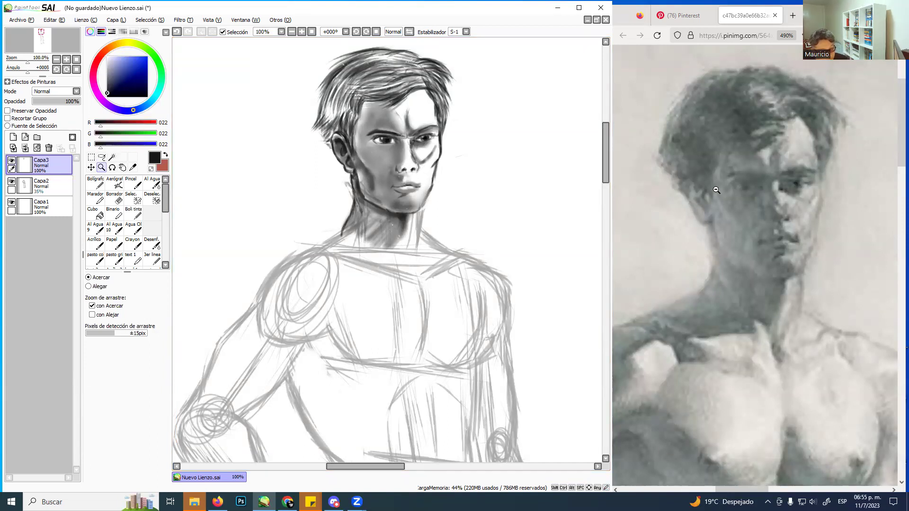
click(786, 199)
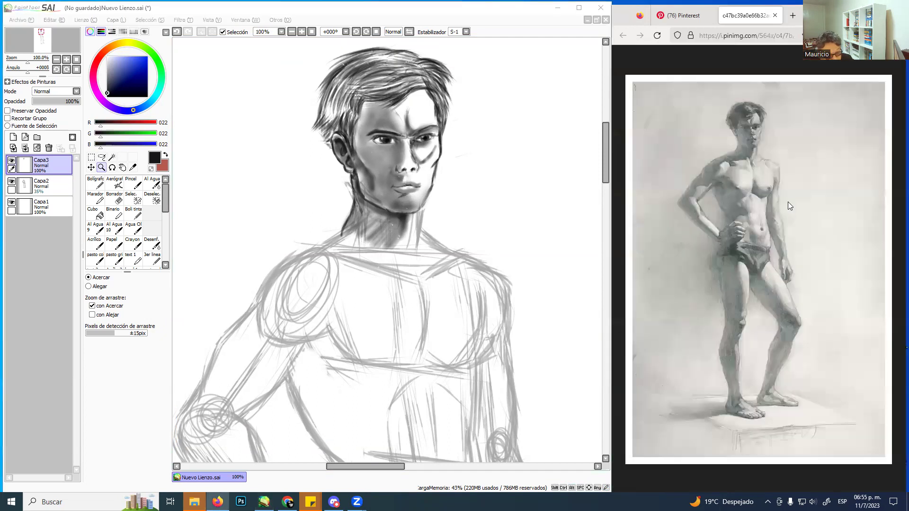
scroll(749, 164, up, 5)
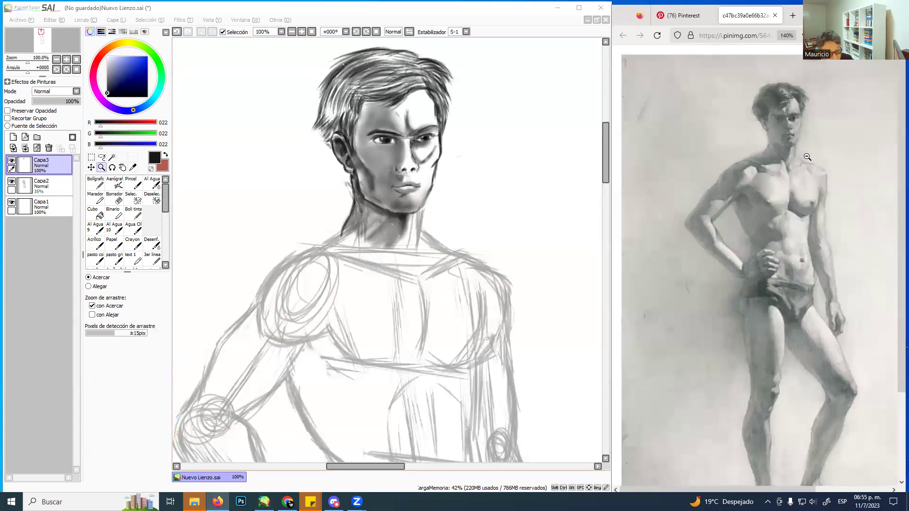
scroll(847, 256, down, 5)
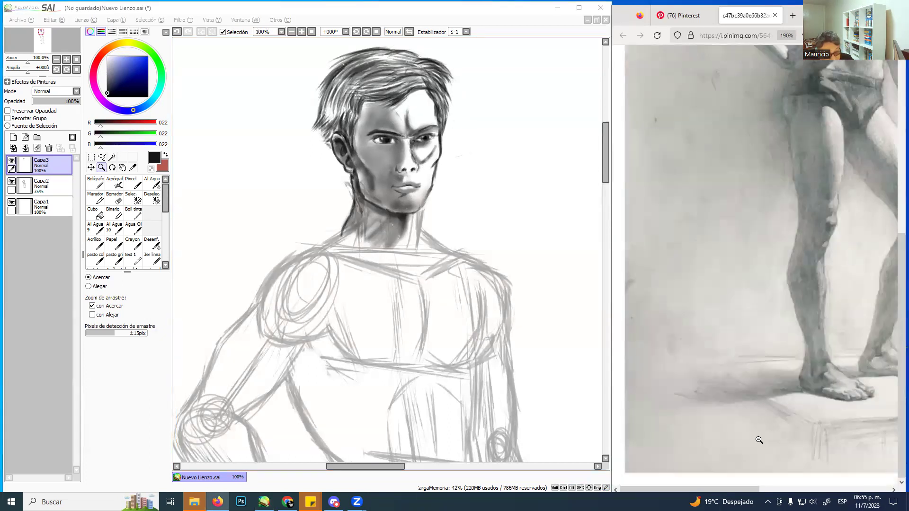
Enlarge the reference to 210%, framed from head to thighs, and select the Boli tinta brush for the shoulder line
drag(730, 489, 776, 489)
scroll(786, 239, up, 5)
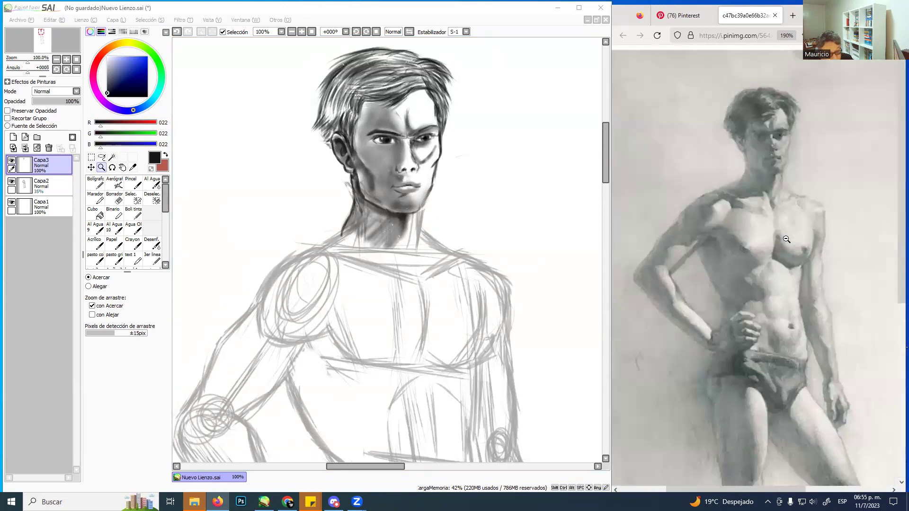
scroll(786, 239, up, 1)
scroll(786, 241, up, 2)
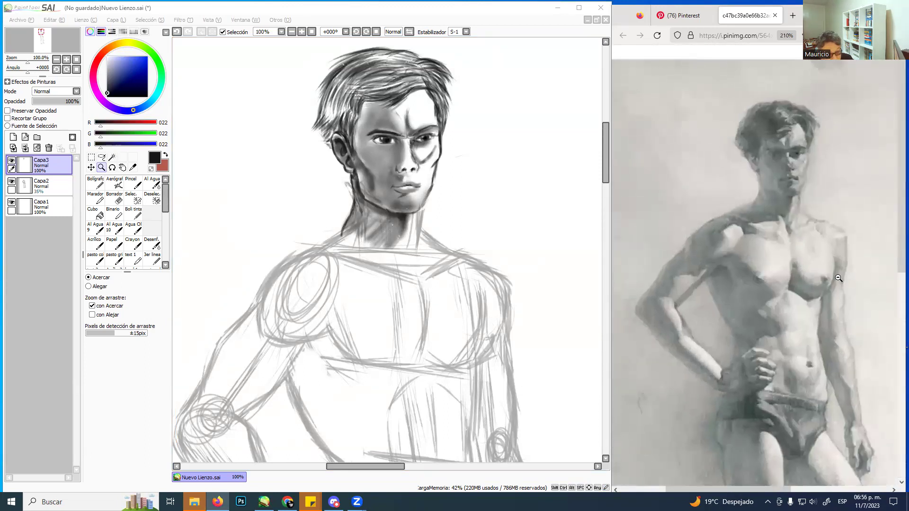
scroll(893, 265, down, 3)
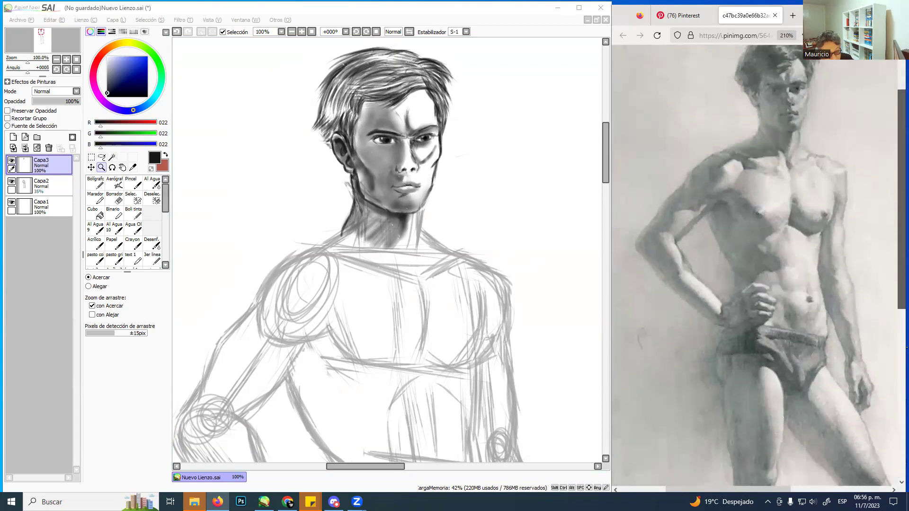
click(532, 24)
mouse_move(462, 237)
mouse_down()
mouse_move(463, 156)
mouse_move(470, 178)
mouse_move(462, 218)
mouse_move(476, 211)
mouse_move(481, 158)
mouse_move(479, 211)
mouse_move(489, 193)
mouse_move(489, 225)
mouse_move(483, 202)
mouse_up()
click(128, 212)
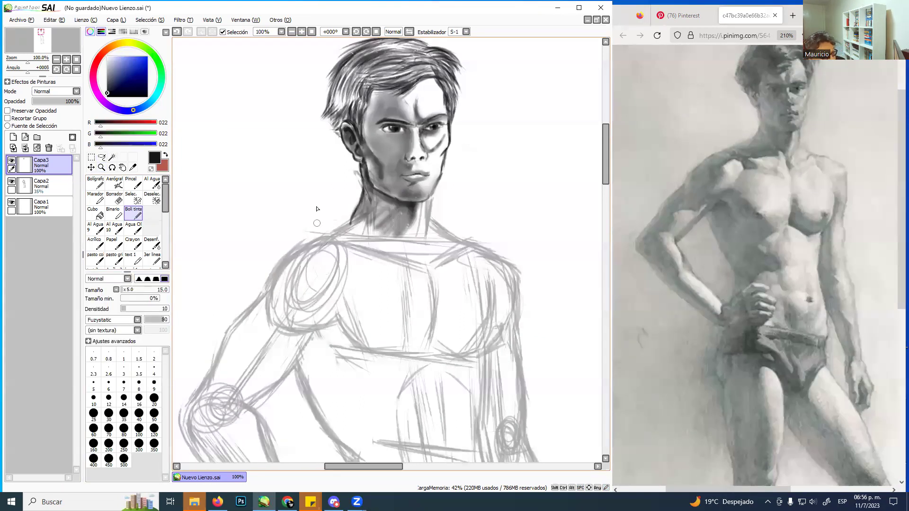
mouse_move(353, 216)
mouse_down()
mouse_move(351, 227)
mouse_move(346, 218)
mouse_move(318, 238)
mouse_up()
key(4)
key(1)
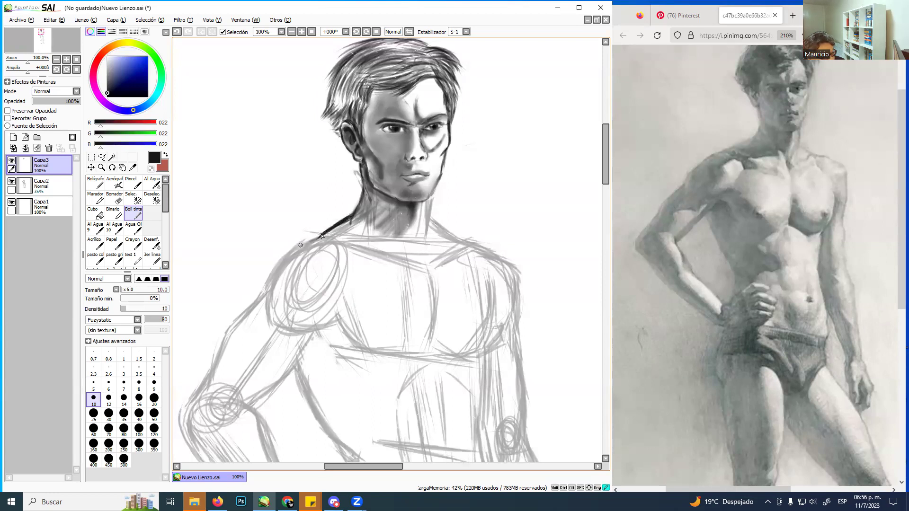
mouse_move(310, 243)
mouse_down()
mouse_move(288, 254)
mouse_move(314, 239)
mouse_move(289, 253)
mouse_move(307, 249)
mouse_up()
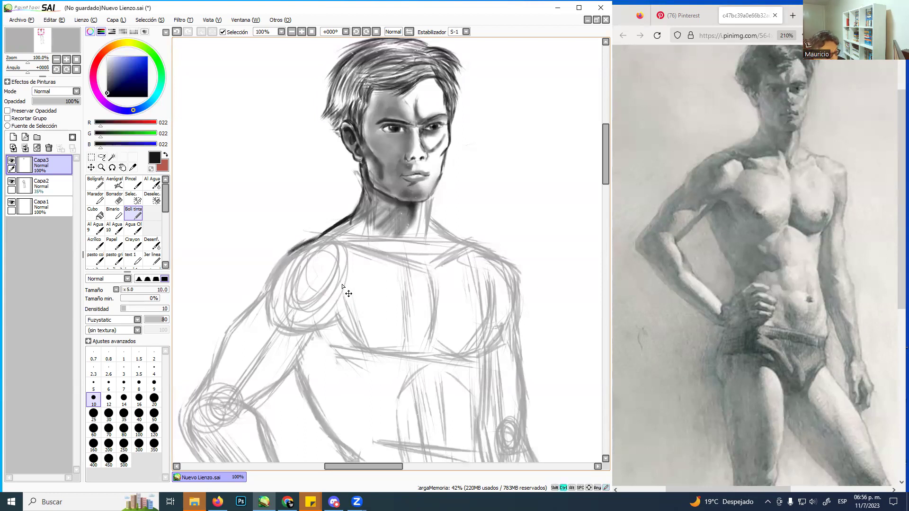
key(ctrl+z)
key(ctrl+z)
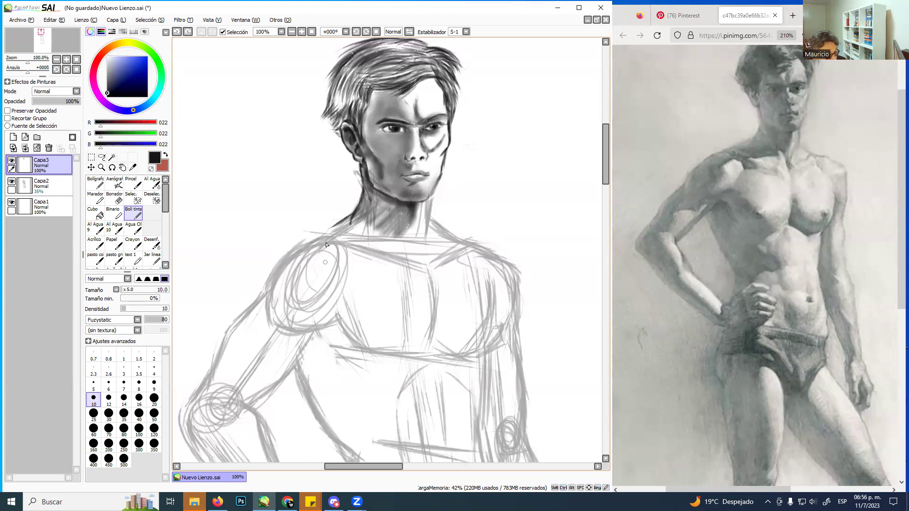
Outline the slope from the neck over the bent arm's shoulder in dark grey sampled from the cheek, at brush size 7
alt+click(403, 217)
alt+click(378, 153)
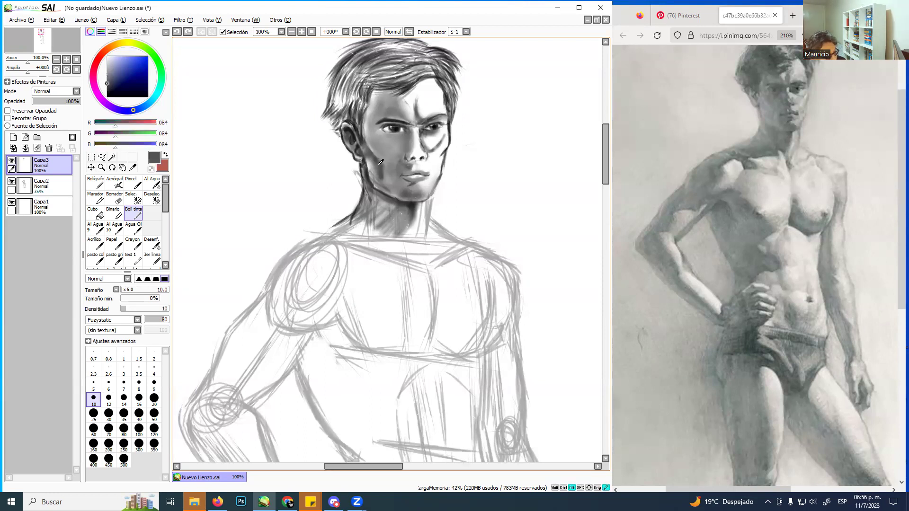
key(bracketleft)
key(bracketleft)
key(bracketleft)
mouse_move(347, 219)
mouse_down()
mouse_move(282, 259)
mouse_move(300, 244)
mouse_move(287, 252)
mouse_move(261, 291)
mouse_up()
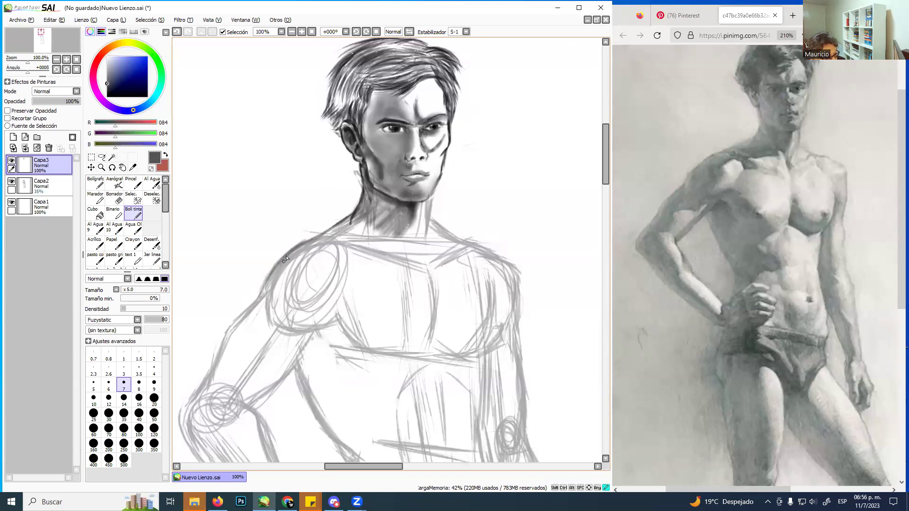
mouse_move(318, 236)
mouse_down()
mouse_move(302, 245)
mouse_move(335, 226)
mouse_move(331, 238)
mouse_up()
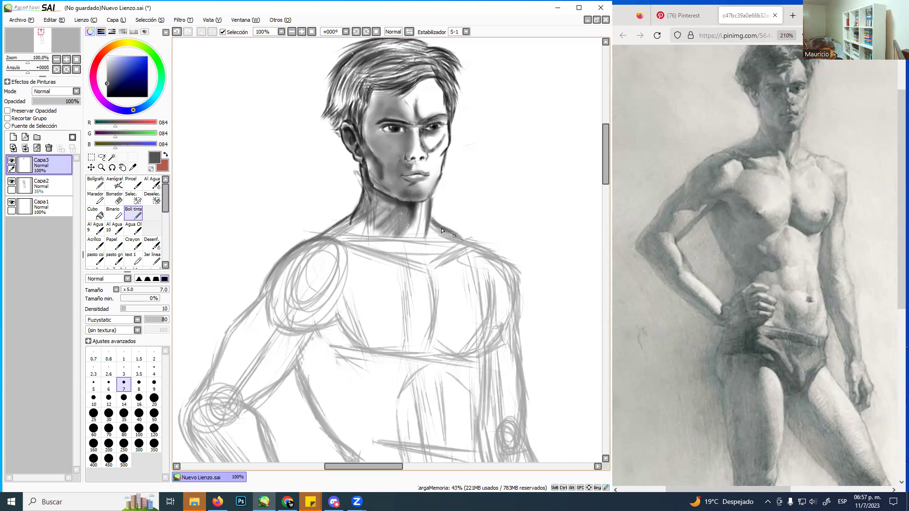
Outline the straight arm's shoulder at density 60 and define both collarbones at density 10
key(6)
drag(455, 241, 482, 246)
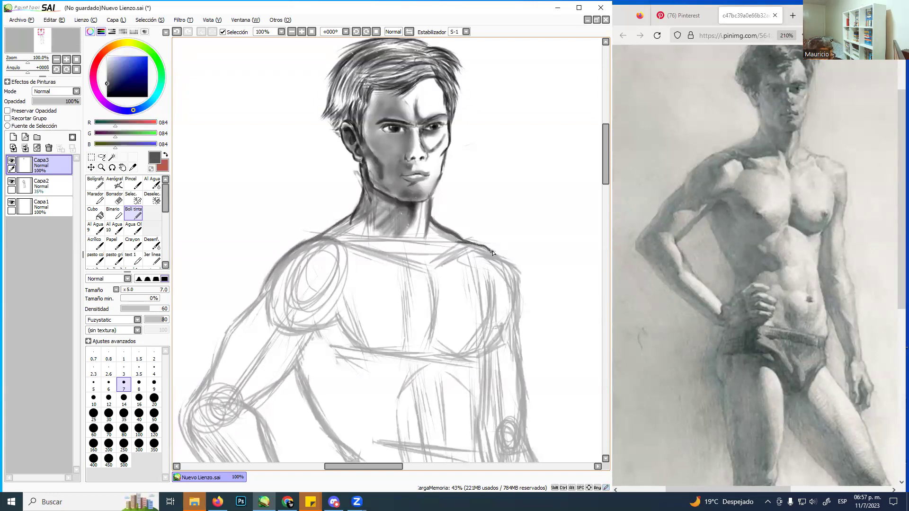
drag(496, 254, 513, 272)
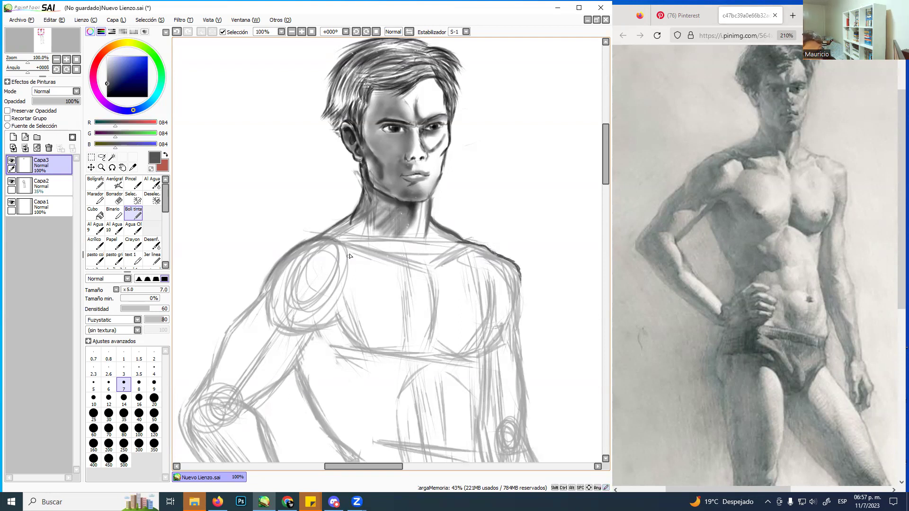
key(1)
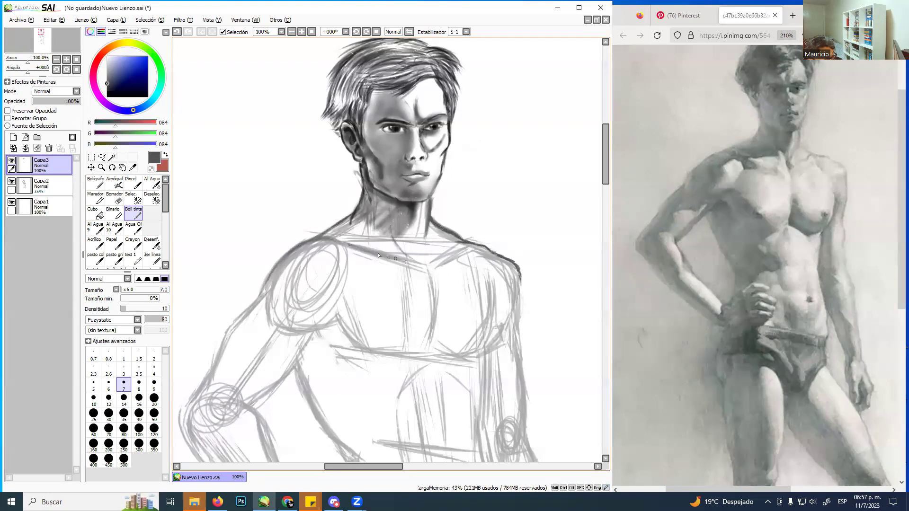
mouse_move(372, 251)
mouse_down()
mouse_move(384, 257)
mouse_move(356, 248)
mouse_up()
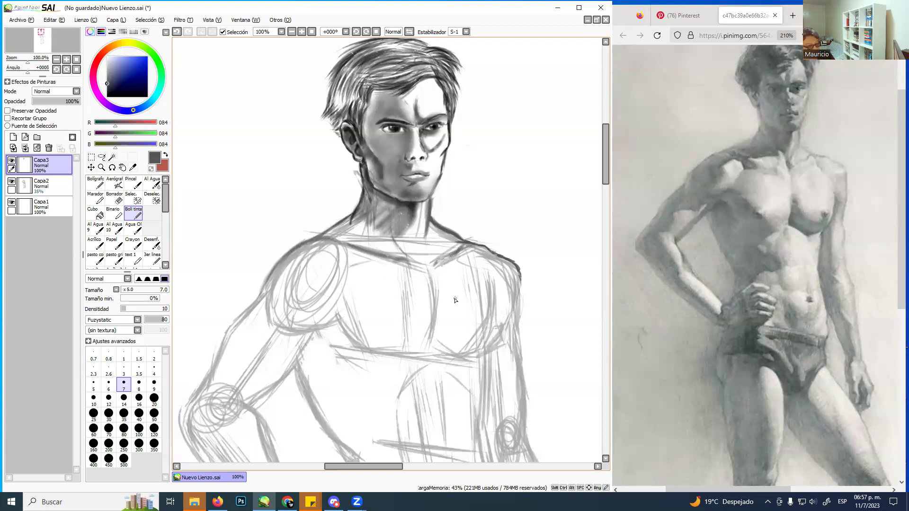
Shade the pectorals' lower edges and the side of the ribcage, plus the bent arm's shoulder and the base of the neck at brush size 16
drag(401, 369, 411, 370)
mouse_move(358, 337)
mouse_down()
mouse_move(340, 327)
mouse_move(361, 354)
mouse_move(347, 349)
mouse_move(335, 324)
mouse_move(366, 350)
mouse_move(333, 316)
mouse_move(364, 342)
mouse_move(346, 302)
mouse_move(368, 350)
mouse_move(340, 313)
mouse_move(375, 354)
mouse_move(353, 357)
mouse_move(392, 356)
mouse_move(357, 342)
mouse_move(403, 352)
mouse_move(388, 354)
mouse_move(422, 349)
mouse_move(352, 379)
mouse_move(378, 359)
mouse_move(344, 385)
mouse_move(371, 364)
mouse_move(358, 386)
mouse_move(369, 380)
mouse_move(372, 413)
mouse_move(368, 368)
mouse_move(388, 420)
mouse_move(341, 380)
mouse_move(355, 399)
mouse_move(319, 355)
mouse_move(332, 353)
mouse_move(315, 342)
mouse_move(330, 331)
mouse_move(348, 366)
mouse_move(324, 373)
mouse_move(313, 358)
mouse_move(338, 424)
mouse_move(322, 382)
mouse_move(343, 410)
mouse_move(320, 384)
mouse_move(401, 430)
mouse_move(338, 409)
mouse_move(367, 417)
mouse_move(371, 440)
mouse_move(333, 395)
mouse_move(349, 437)
mouse_move(318, 389)
mouse_move(336, 413)
mouse_move(377, 437)
mouse_move(377, 429)
mouse_move(334, 352)
mouse_up()
mouse_move(408, 370)
ctrl+alt+mouse_down()
mouse_move(435, 315)
mouse_move(432, 341)
mouse_move(434, 296)
mouse_move(453, 345)
mouse_move(433, 333)
mouse_move(436, 323)
mouse_move(439, 349)
mouse_move(446, 343)
mouse_move(436, 338)
mouse_move(468, 350)
mouse_move(444, 341)
mouse_move(474, 346)
mouse_move(441, 341)
mouse_move(476, 347)
mouse_move(499, 327)
ctrl+alt+mouse_up()
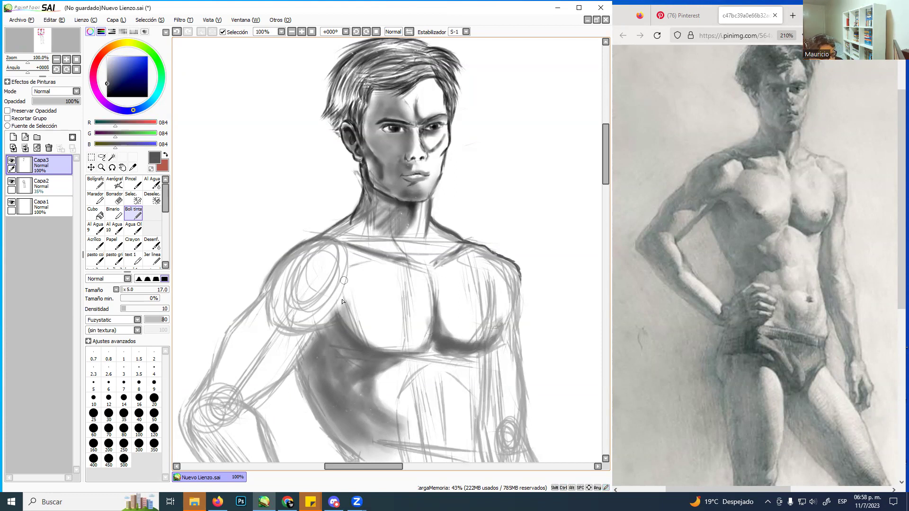
mouse_move(330, 311)
mouse_down()
mouse_move(339, 293)
mouse_move(304, 329)
mouse_move(325, 314)
mouse_move(283, 333)
mouse_move(328, 305)
mouse_move(334, 314)
mouse_move(290, 339)
mouse_move(335, 299)
mouse_move(309, 319)
mouse_move(281, 309)
mouse_move(293, 318)
mouse_move(305, 308)
mouse_move(277, 331)
mouse_move(280, 312)
mouse_move(313, 278)
mouse_move(280, 318)
mouse_move(310, 253)
mouse_move(272, 319)
mouse_move(289, 292)
mouse_move(296, 309)
mouse_move(264, 315)
mouse_move(295, 270)
mouse_move(290, 294)
mouse_move(292, 267)
mouse_move(277, 291)
mouse_move(327, 260)
mouse_move(329, 275)
mouse_move(295, 278)
mouse_move(321, 250)
mouse_move(307, 258)
mouse_move(349, 255)
mouse_move(309, 249)
mouse_move(342, 242)
mouse_move(360, 252)
mouse_move(346, 247)
mouse_move(340, 281)
mouse_move(353, 250)
mouse_move(346, 270)
mouse_move(359, 263)
mouse_move(336, 293)
mouse_move(378, 241)
mouse_move(351, 239)
mouse_move(357, 220)
mouse_move(392, 227)
mouse_move(395, 244)
mouse_move(375, 202)
mouse_move(383, 234)
mouse_up()
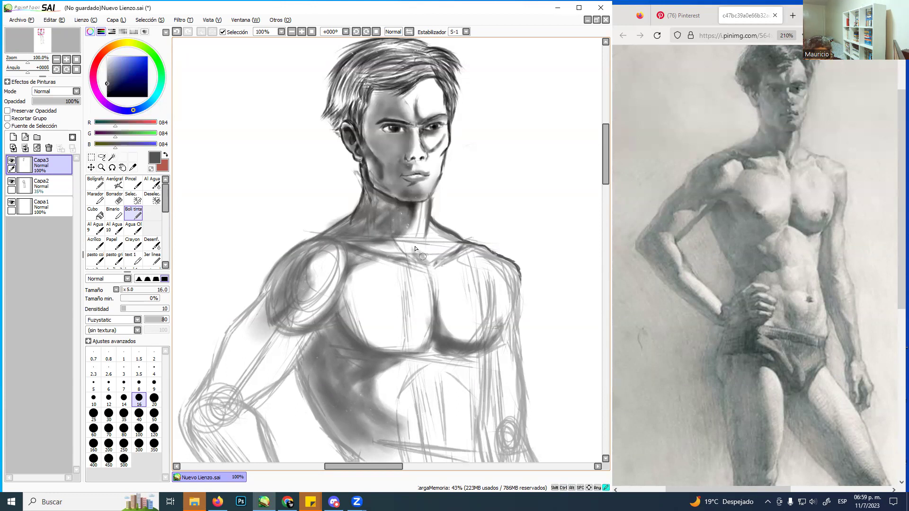
drag(419, 256, 415, 239)
Shade the waist and both sides of the abdomen at brush size 16, deepening the shadow beneath the pectorals
drag(459, 329, 437, 257)
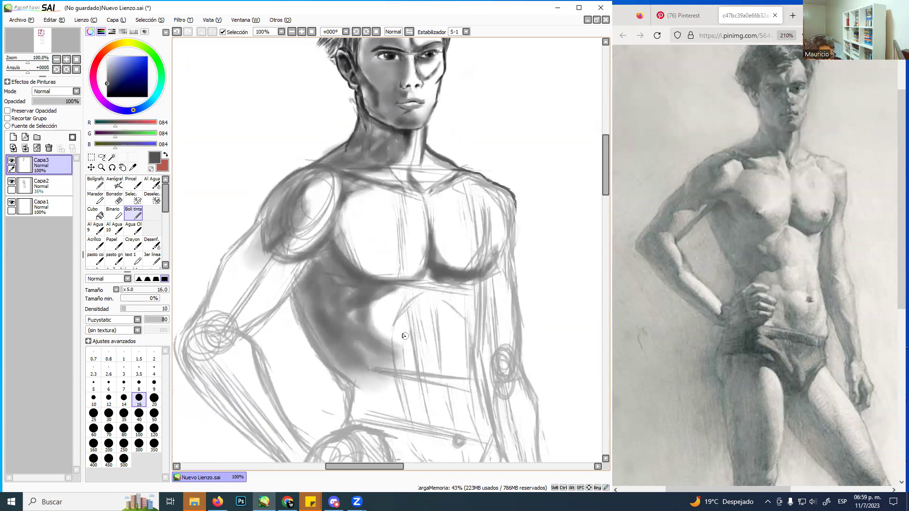
mouse_move(355, 379)
mouse_down()
mouse_move(359, 384)
mouse_move(353, 399)
mouse_move(344, 374)
mouse_move(344, 411)
mouse_move(354, 388)
mouse_move(336, 418)
mouse_move(366, 376)
mouse_move(358, 419)
mouse_move(385, 372)
mouse_move(377, 372)
mouse_move(396, 355)
mouse_move(376, 378)
mouse_move(386, 358)
mouse_move(401, 361)
mouse_move(405, 339)
mouse_move(419, 352)
mouse_move(395, 315)
mouse_move(393, 330)
mouse_move(401, 301)
mouse_move(397, 347)
mouse_move(416, 299)
mouse_move(398, 317)
mouse_move(391, 289)
mouse_up()
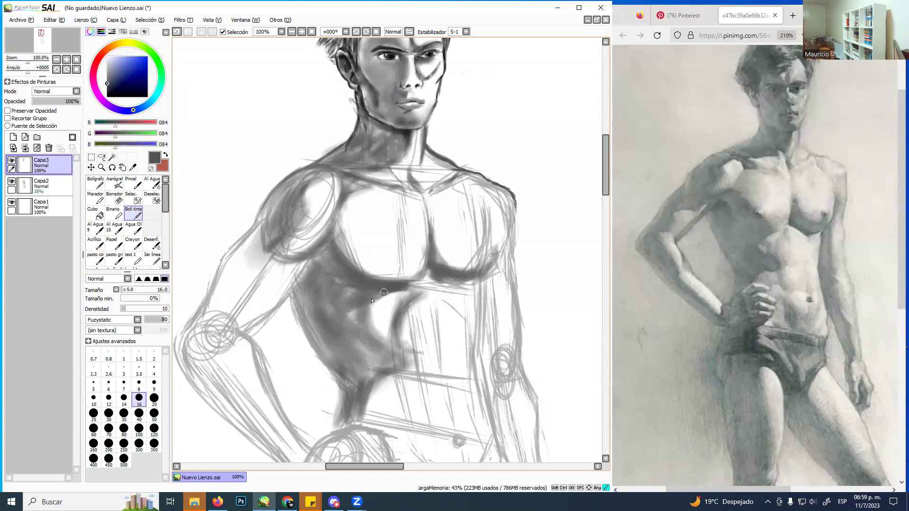
mouse_move(363, 311)
mouse_down()
mouse_move(368, 334)
mouse_move(347, 299)
mouse_move(448, 279)
mouse_move(434, 273)
mouse_move(465, 291)
mouse_move(455, 287)
mouse_move(492, 268)
mouse_move(485, 301)
mouse_move(473, 304)
mouse_move(484, 313)
mouse_move(481, 299)
mouse_move(480, 314)
mouse_move(475, 283)
mouse_move(486, 278)
mouse_move(476, 335)
mouse_move(471, 321)
mouse_move(492, 402)
mouse_up()
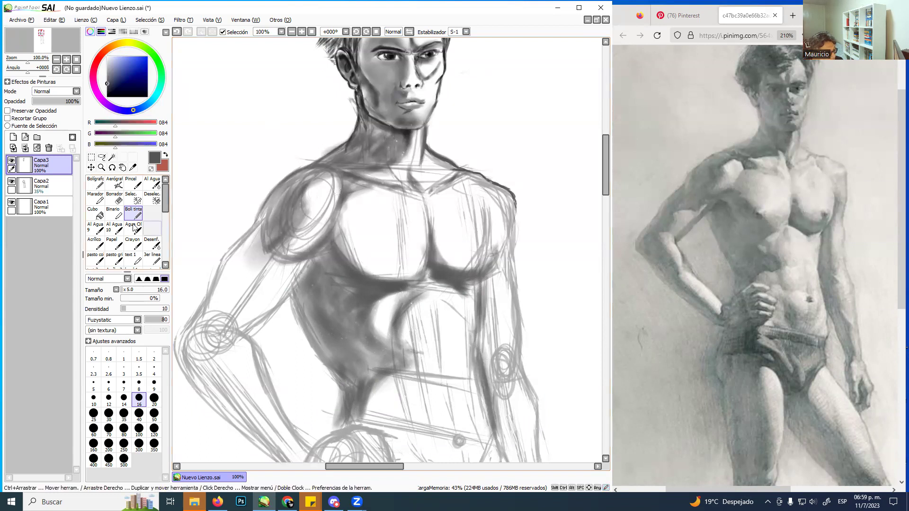
Shade the bent arm with the Boli tinta brush, using size 23 on the upper arm and 17 on the elbow and forearm
click(102, 167)
alt+click(419, 205)
drag(417, 206, 394, 230)
click(138, 215)
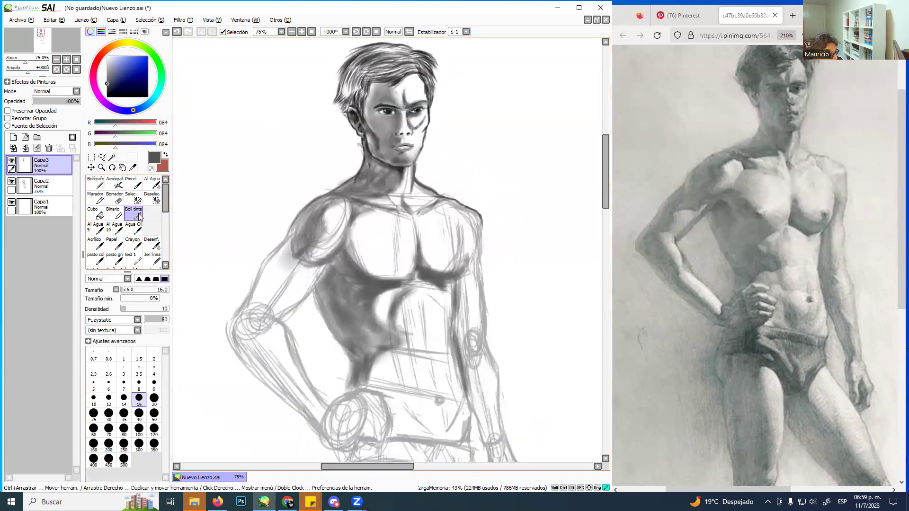
mouse_move(310, 255)
ctrl+alt+mouse_down()
mouse_move(306, 273)
mouse_move(278, 253)
mouse_move(290, 238)
mouse_move(244, 306)
mouse_move(276, 267)
mouse_move(256, 311)
mouse_move(276, 291)
mouse_move(261, 306)
mouse_move(288, 242)
mouse_move(296, 266)
mouse_move(271, 286)
mouse_move(298, 263)
mouse_move(283, 278)
mouse_move(319, 273)
mouse_move(300, 291)
mouse_move(322, 265)
mouse_move(286, 310)
mouse_move(311, 288)
ctrl+alt+mouse_up()
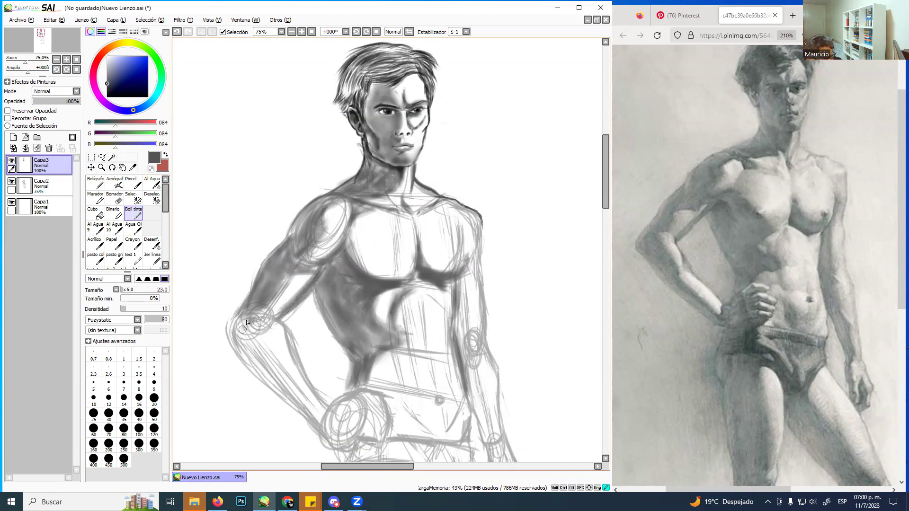
mouse_move(243, 323)
mouse_down()
mouse_move(234, 339)
mouse_move(243, 316)
mouse_move(253, 360)
mouse_move(241, 330)
mouse_move(240, 345)
mouse_move(242, 332)
mouse_move(252, 352)
mouse_move(250, 330)
mouse_move(264, 372)
mouse_move(260, 332)
mouse_move(276, 373)
mouse_move(263, 331)
mouse_move(260, 362)
mouse_move(279, 391)
mouse_move(246, 361)
mouse_move(319, 424)
mouse_move(269, 353)
mouse_move(259, 359)
mouse_move(256, 313)
mouse_move(256, 348)
mouse_move(317, 421)
mouse_up()
mouse_move(317, 421)
mouse_down()
mouse_move(297, 399)
mouse_move(342, 412)
mouse_move(327, 415)
mouse_up()
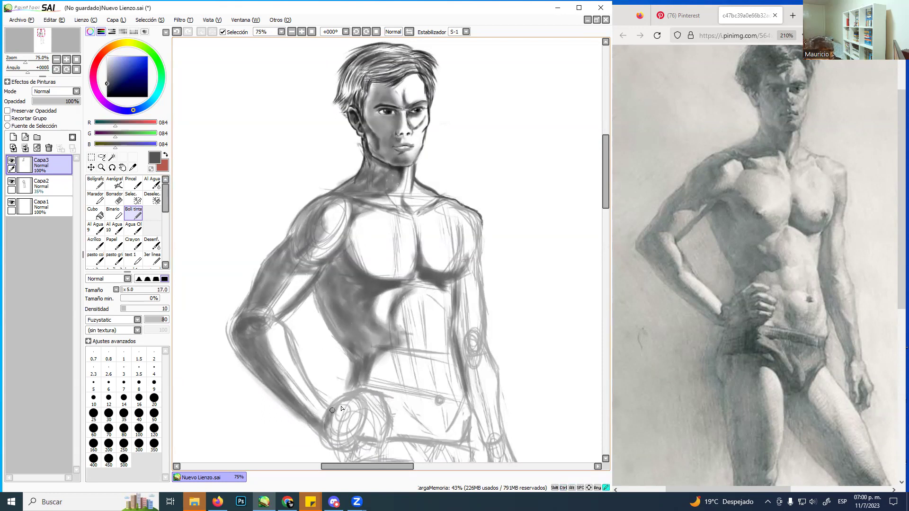
Shade the hand resting on the hip and define its separate fingers at brush size 17
mouse_move(333, 416)
mouse_down()
mouse_move(354, 406)
mouse_move(332, 435)
mouse_move(344, 424)
mouse_move(334, 417)
mouse_move(341, 431)
mouse_move(365, 421)
mouse_move(356, 402)
mouse_move(327, 425)
mouse_move(358, 400)
mouse_move(357, 433)
mouse_move(352, 397)
mouse_up()
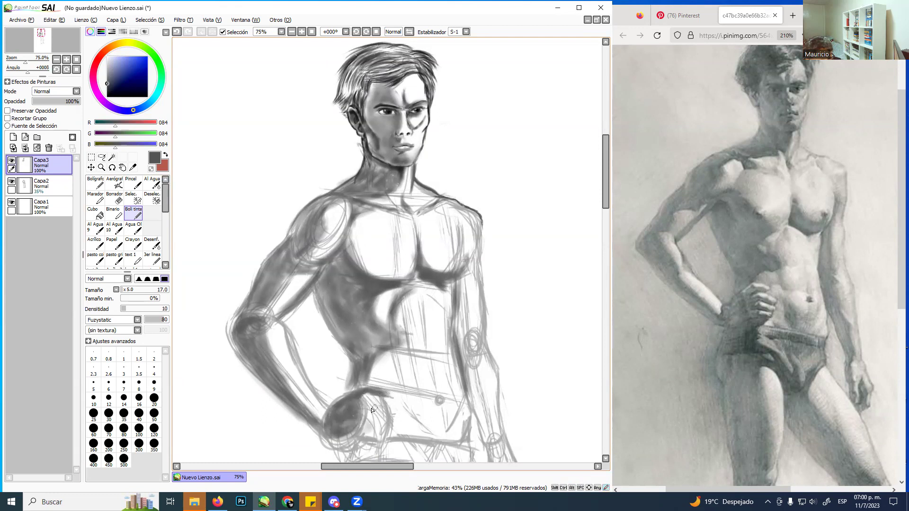
drag(378, 402, 394, 411)
mouse_move(373, 419)
mouse_down()
mouse_move(399, 423)
mouse_move(382, 436)
mouse_up()
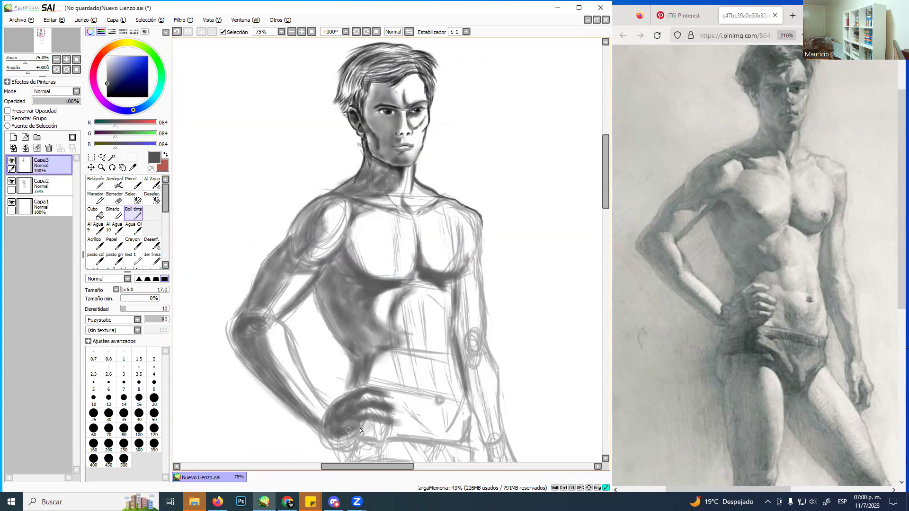
mouse_move(368, 429)
mouse_down()
mouse_move(397, 448)
mouse_move(381, 463)
mouse_move(405, 448)
mouse_up()
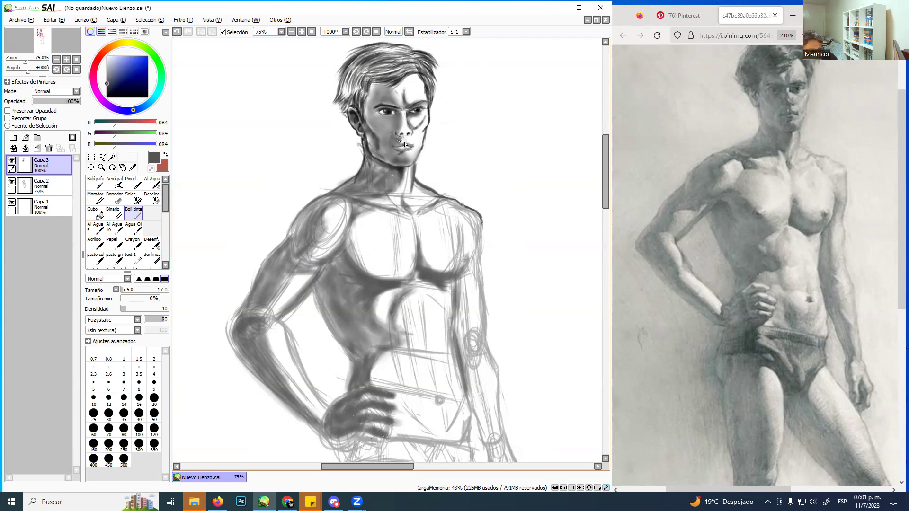
Darken the armpit and the chest's outer edge in dark grey sampled from the ear, at brush size 14 and density 30
ctrl+alt+drag(437, 225, 444, 232)
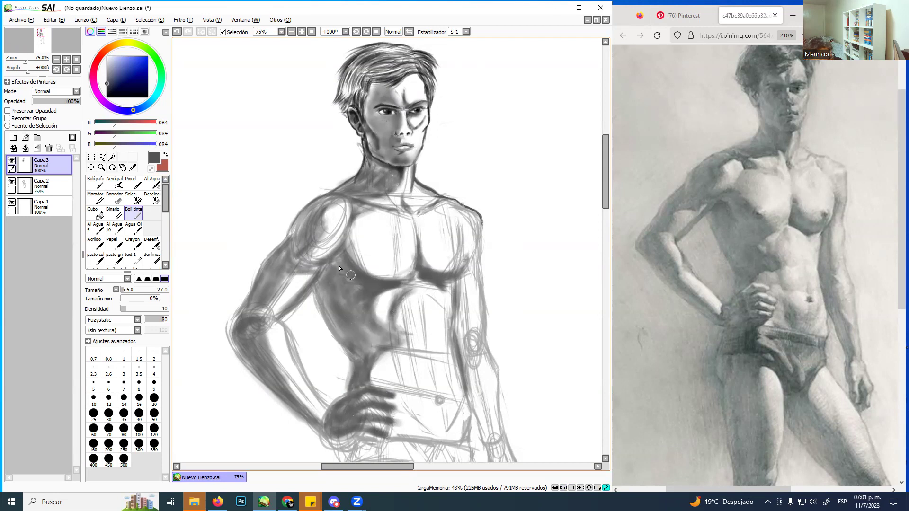
alt+click(356, 241)
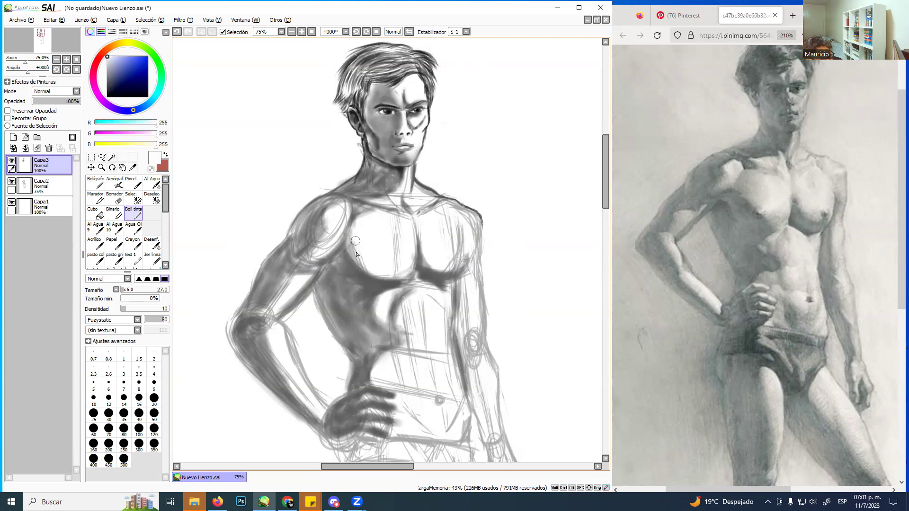
alt+click(368, 276)
ctrl+alt+drag(365, 257, 355, 265)
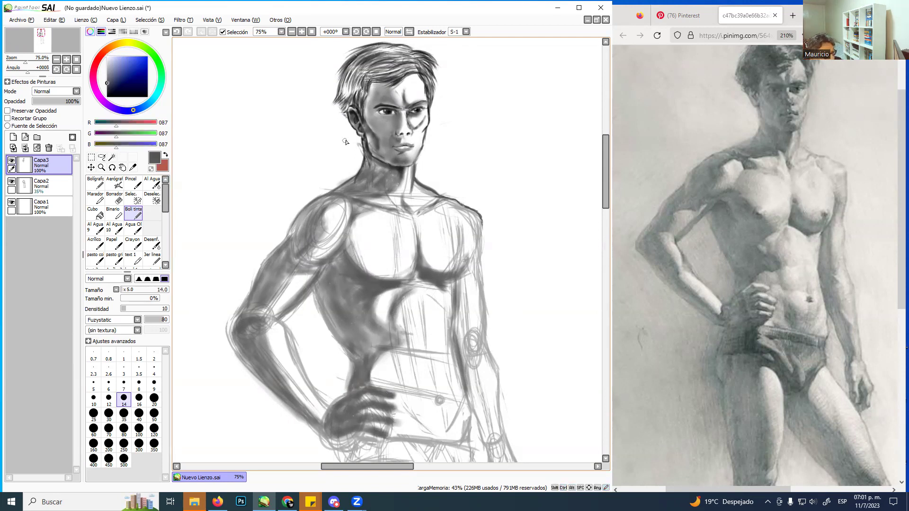
alt+click(355, 114)
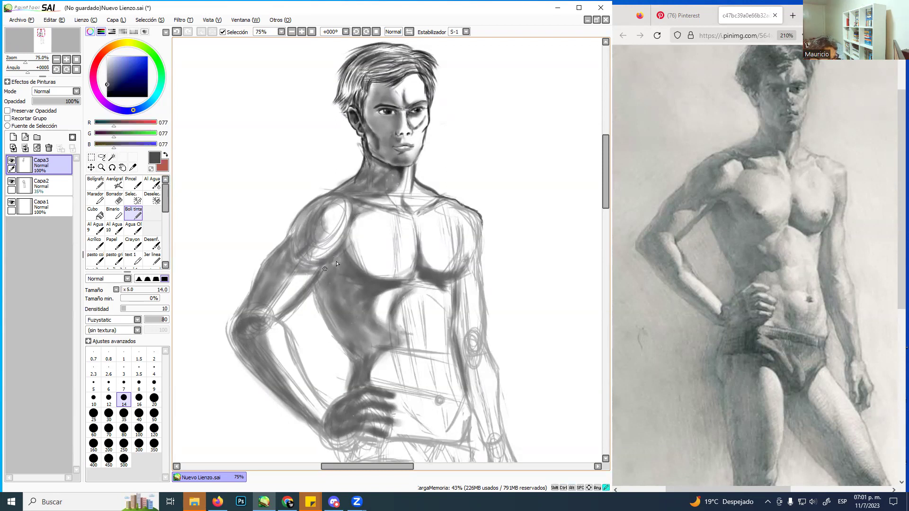
key(3)
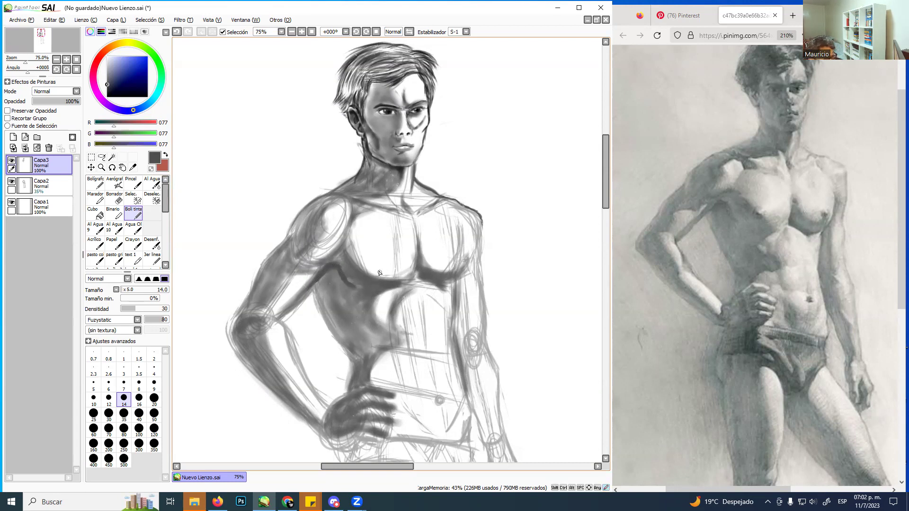
Place a dark nipple spot on each pectoral at brush size 28 and dab a white highlight over each at size 17
drag(373, 275, 374, 274)
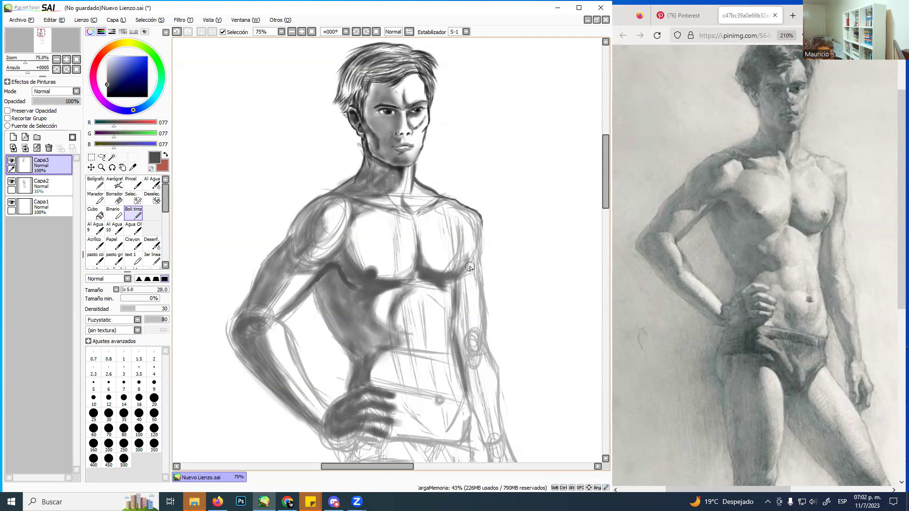
drag(457, 273, 457, 270)
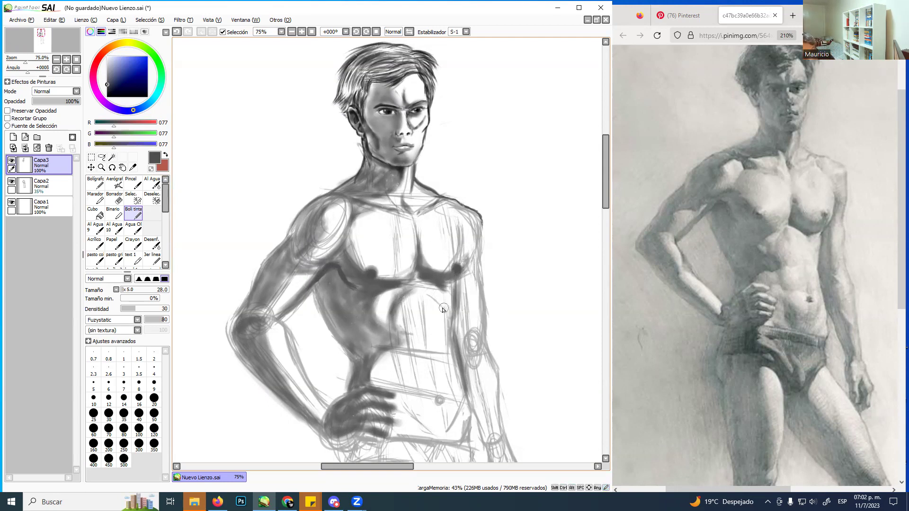
key(alt)
alt+click(382, 251)
ctrl+alt+drag(383, 251, 374, 271)
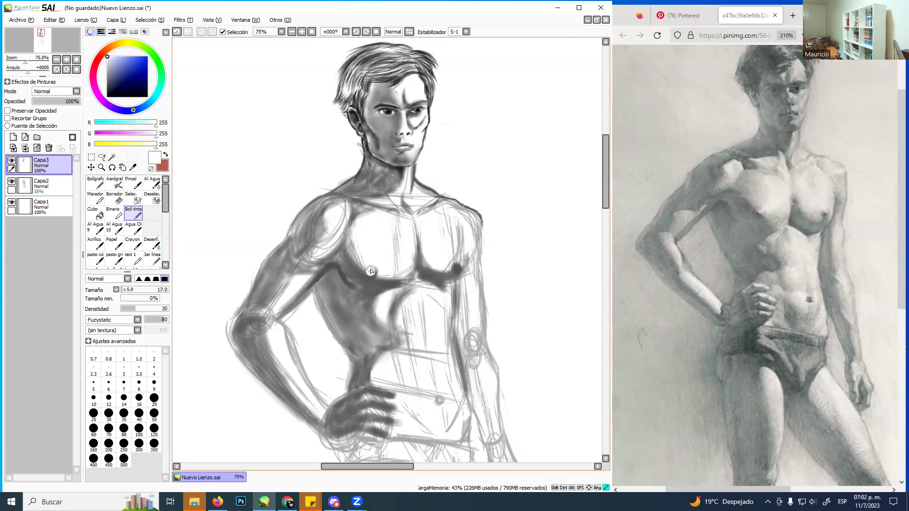
drag(369, 271, 372, 270)
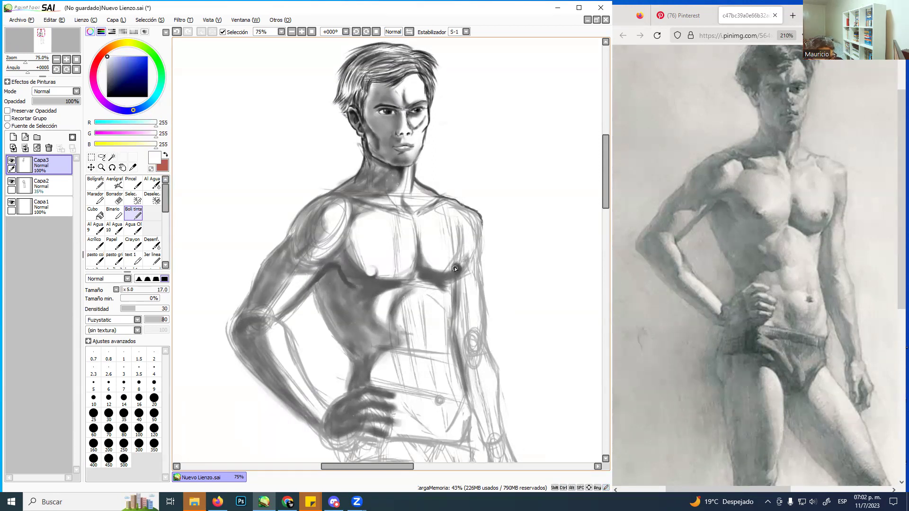
drag(456, 265, 460, 271)
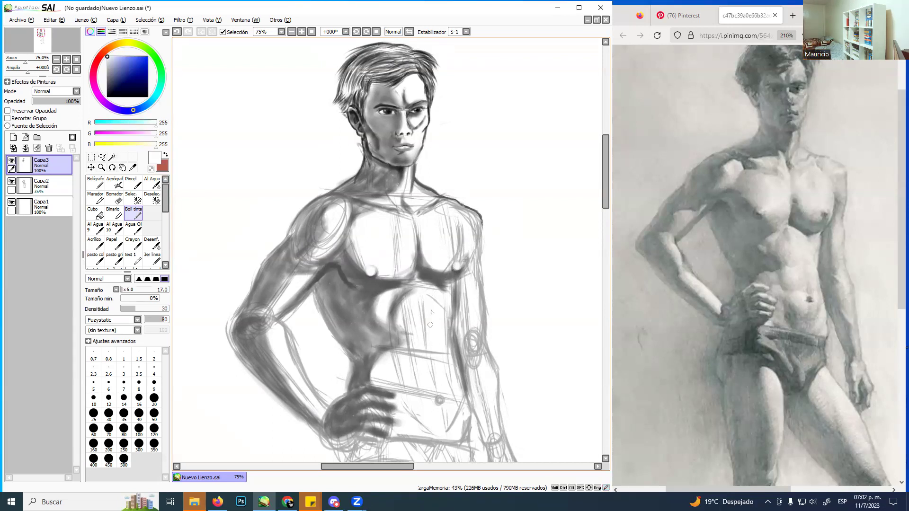
Shade the chest's outer edge and the front of the far shoulder in sampled dark grey at brush size 17 and density 10
alt+click(458, 272)
alt+click(347, 274)
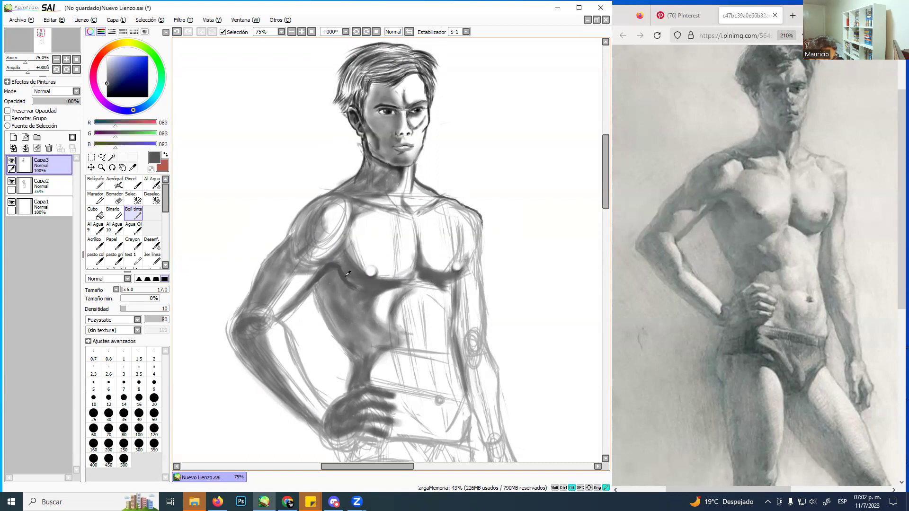
alt+click(341, 275)
mouse_move(468, 262)
mouse_down()
mouse_move(461, 275)
mouse_move(462, 227)
mouse_move(466, 248)
mouse_up()
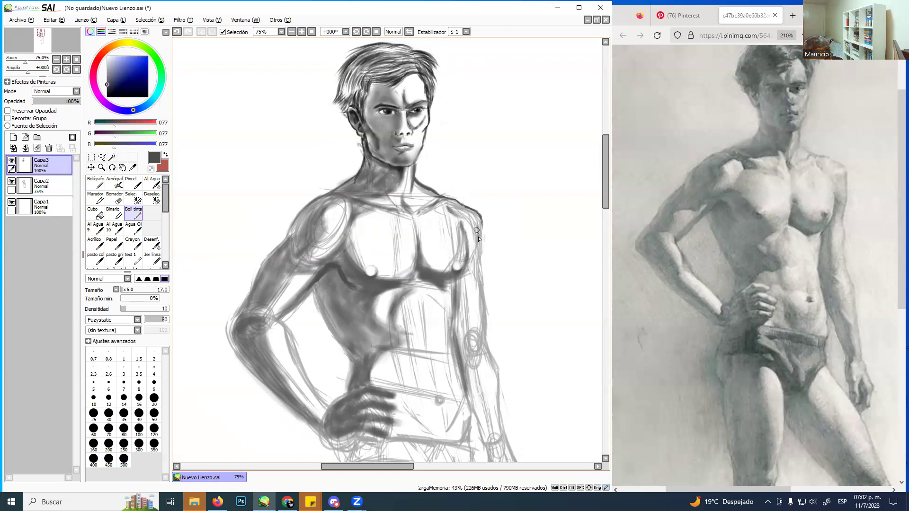
mouse_move(476, 255)
mouse_down()
mouse_move(473, 273)
mouse_move(468, 249)
mouse_move(466, 269)
mouse_move(452, 255)
mouse_move(463, 276)
mouse_up()
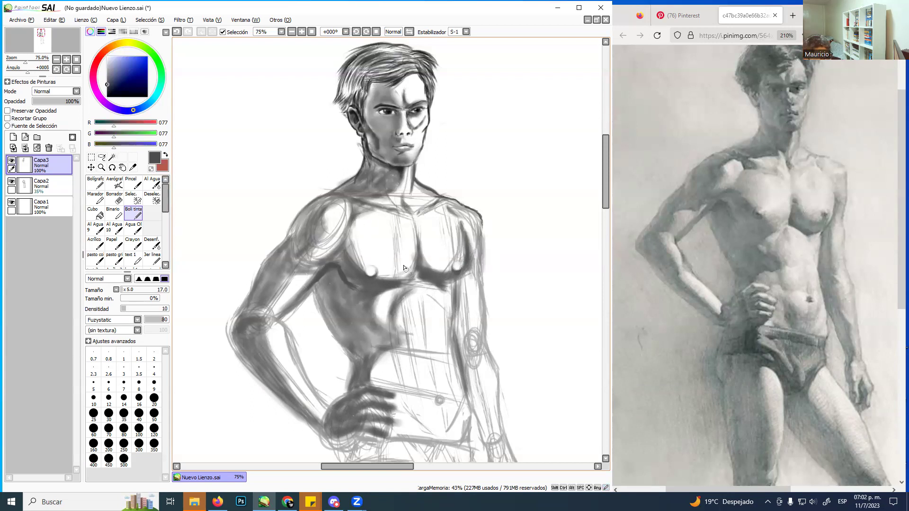
Clear the nipple spot and outer-edge shading from the far pectoral with white paint and the Borrador eraser
alt+click(431, 267)
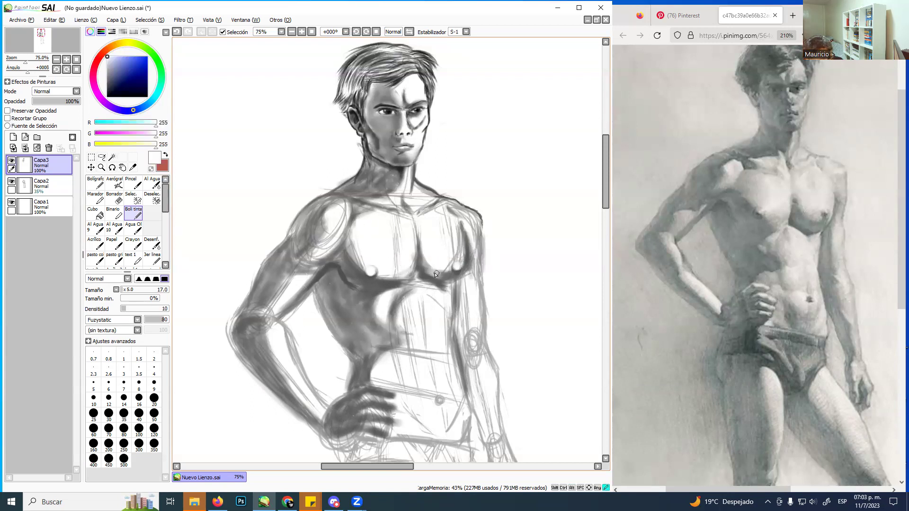
mouse_move(446, 274)
mouse_down()
mouse_move(425, 259)
mouse_move(460, 278)
mouse_move(480, 273)
mouse_move(458, 237)
mouse_move(462, 268)
mouse_up()
key(e)
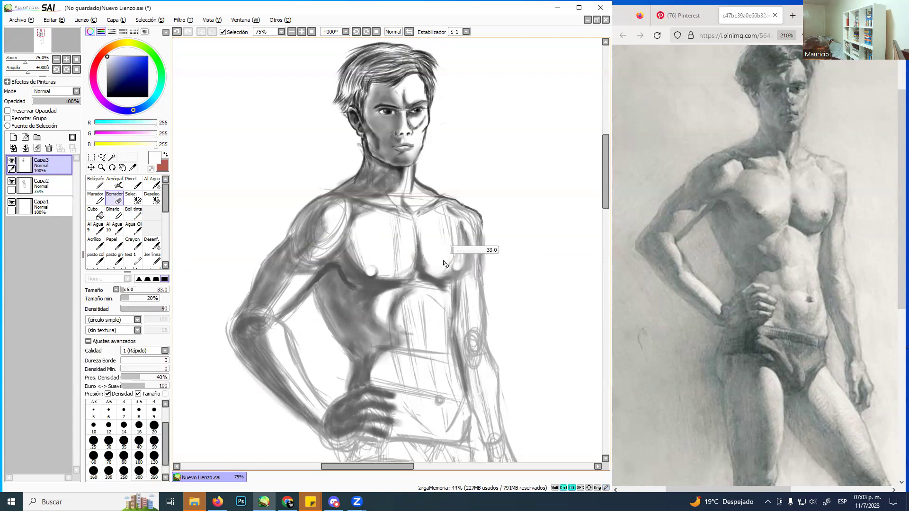
drag(456, 237, 455, 263)
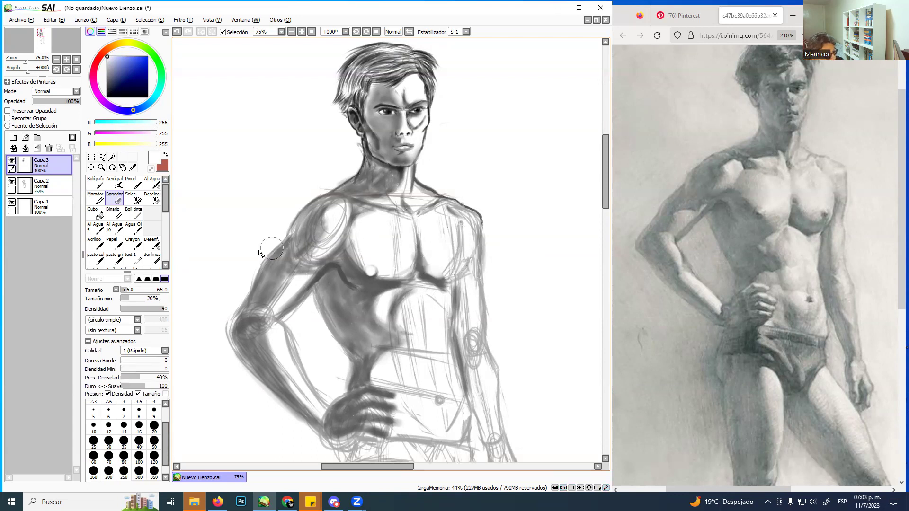
Redraw the far pectoral's lower and outer contour in grey sampled from beneath the chest, using the Boli tinta brush at size 22
click(135, 218)
alt+click(395, 284)
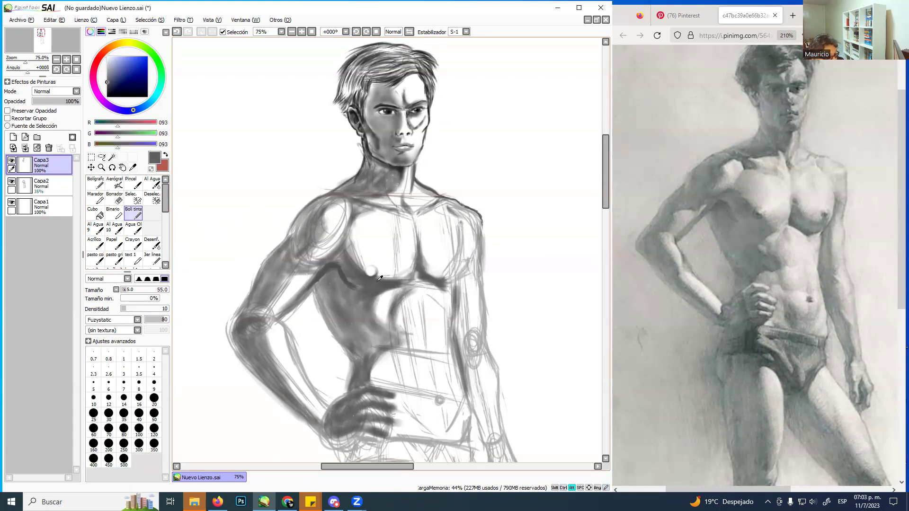
drag(459, 297, 440, 289)
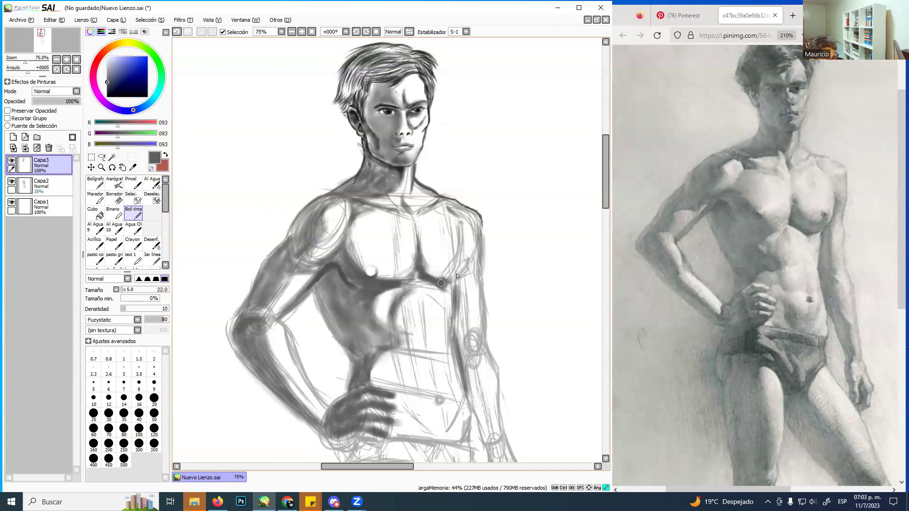
mouse_move(445, 282)
mouse_down()
mouse_move(462, 261)
mouse_move(447, 281)
mouse_move(462, 258)
mouse_move(458, 231)
mouse_up()
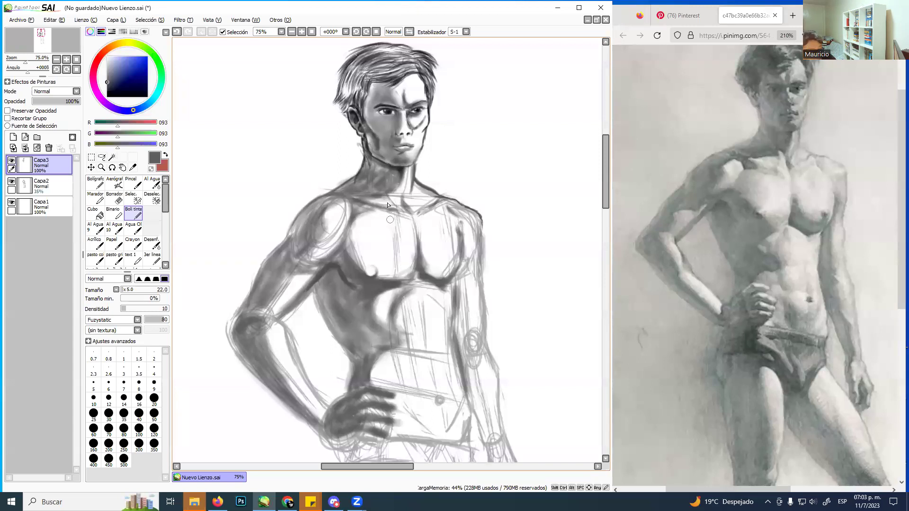
Erase the faded sketch lines over the chest, shoulder, bent arm and waist on layer Capa2 with the Borrador eraser at size 72
click(153, 243)
mouse_move(373, 259)
mouse_down()
mouse_move(354, 256)
mouse_move(356, 234)
mouse_move(357, 263)
mouse_up()
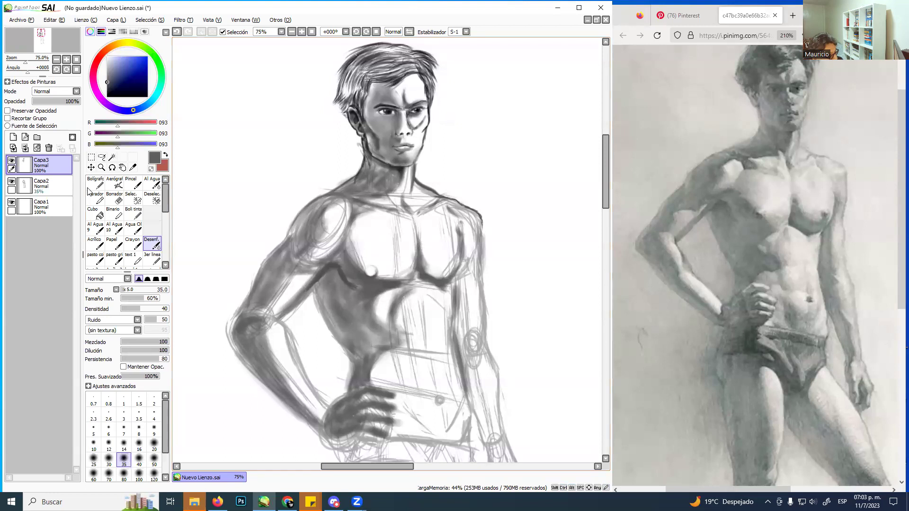
click(54, 187)
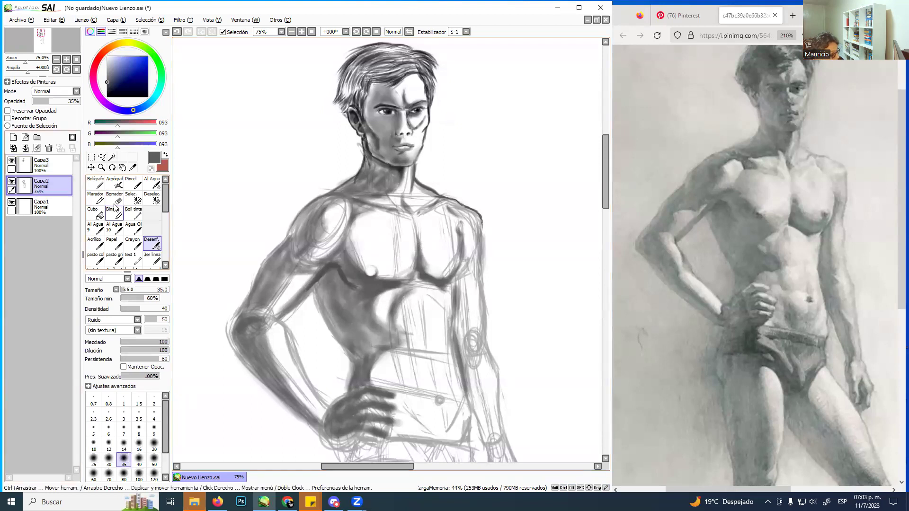
click(114, 198)
mouse_move(412, 225)
mouse_down()
mouse_move(369, 194)
mouse_move(304, 215)
mouse_move(305, 229)
mouse_move(341, 218)
mouse_move(296, 232)
mouse_move(325, 232)
mouse_move(323, 274)
mouse_move(328, 268)
mouse_move(337, 284)
mouse_move(372, 258)
mouse_move(402, 295)
mouse_move(394, 272)
mouse_move(437, 257)
mouse_move(448, 279)
mouse_move(468, 210)
mouse_move(354, 213)
mouse_move(431, 187)
mouse_move(345, 137)
mouse_move(288, 239)
mouse_move(360, 190)
mouse_move(361, 125)
mouse_move(423, 91)
mouse_move(263, 296)
mouse_move(247, 342)
mouse_move(280, 320)
mouse_move(232, 315)
mouse_move(241, 365)
mouse_move(276, 382)
mouse_move(268, 329)
mouse_move(291, 324)
mouse_move(278, 344)
mouse_move(263, 341)
mouse_move(306, 343)
mouse_move(291, 364)
mouse_move(244, 349)
mouse_move(322, 441)
mouse_move(337, 434)
mouse_move(354, 444)
mouse_move(367, 421)
mouse_move(406, 414)
mouse_move(391, 370)
mouse_move(407, 344)
mouse_move(404, 297)
mouse_move(418, 299)
mouse_move(431, 327)
mouse_move(426, 348)
mouse_up()
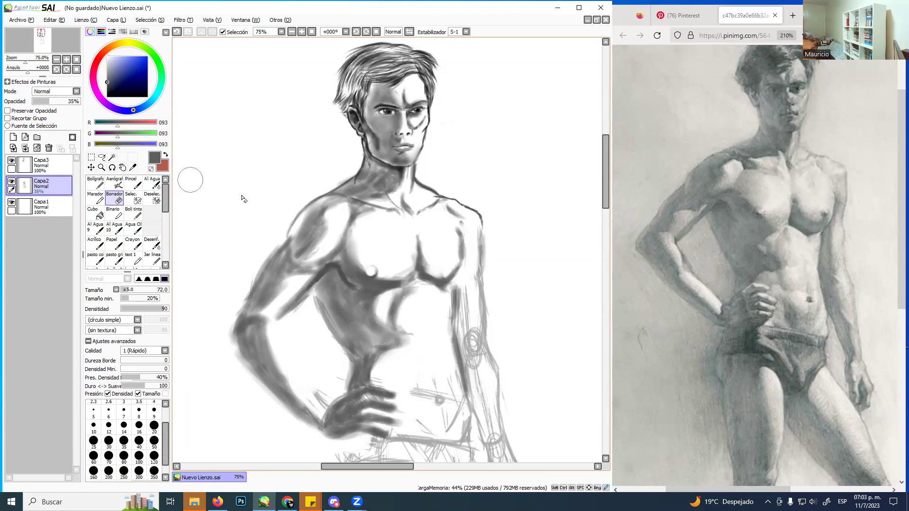
Blend the shading of the pectoral, shoulder, upper arm and torso side on layer Capa3 with the Desenf. brush at size 32
click(42, 164)
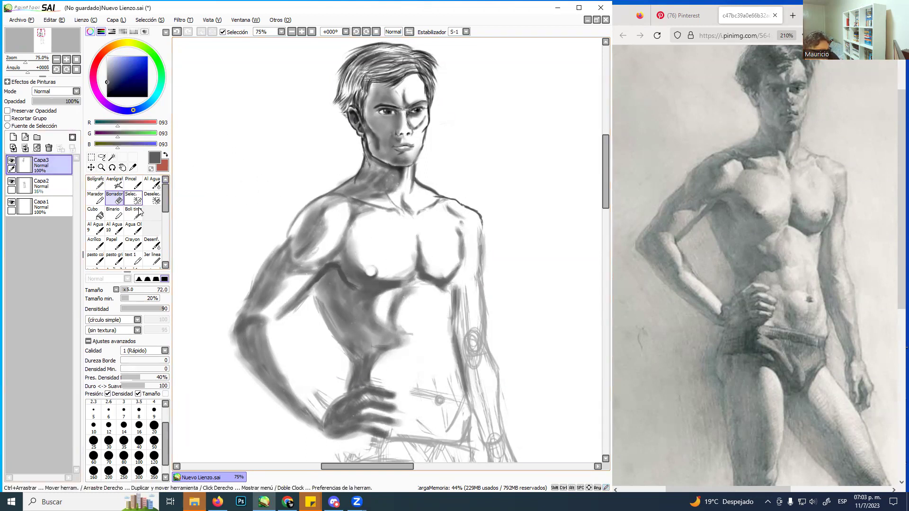
click(152, 243)
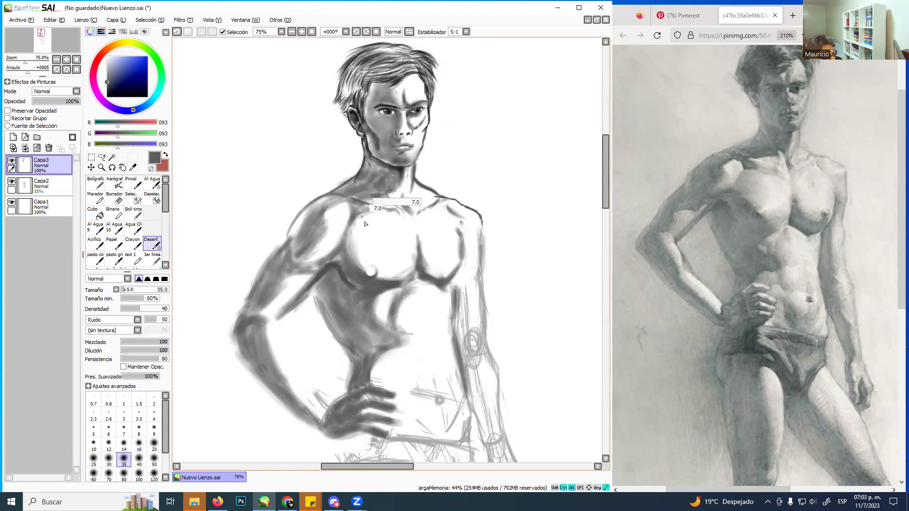
mouse_move(322, 216)
ctrl+alt+mouse_down()
mouse_move(329, 245)
mouse_move(294, 236)
mouse_move(318, 204)
mouse_move(297, 223)
mouse_move(332, 205)
mouse_move(316, 228)
mouse_move(332, 207)
mouse_move(310, 207)
mouse_move(317, 203)
mouse_move(323, 213)
mouse_move(373, 193)
mouse_move(370, 171)
mouse_move(386, 173)
mouse_move(375, 167)
mouse_move(398, 180)
mouse_move(390, 195)
mouse_move(364, 196)
mouse_move(383, 206)
mouse_move(364, 199)
mouse_move(344, 214)
mouse_move(368, 278)
mouse_move(383, 274)
mouse_move(394, 302)
ctrl+alt+mouse_up()
mouse_move(374, 299)
mouse_down()
mouse_move(343, 291)
mouse_move(337, 276)
mouse_move(347, 289)
mouse_move(354, 284)
mouse_up()
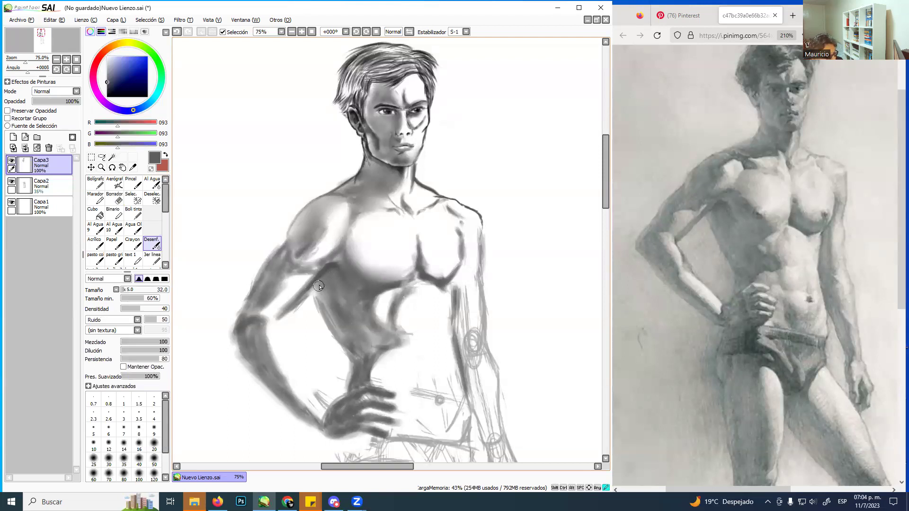
mouse_move(311, 294)
mouse_down()
mouse_move(279, 308)
mouse_move(307, 275)
mouse_move(296, 301)
mouse_move(311, 276)
mouse_move(257, 312)
mouse_move(269, 307)
mouse_move(283, 277)
mouse_move(318, 273)
mouse_move(282, 279)
mouse_move(256, 305)
mouse_move(272, 262)
mouse_move(291, 261)
mouse_move(281, 249)
mouse_move(284, 274)
mouse_move(316, 242)
mouse_move(291, 266)
mouse_up()
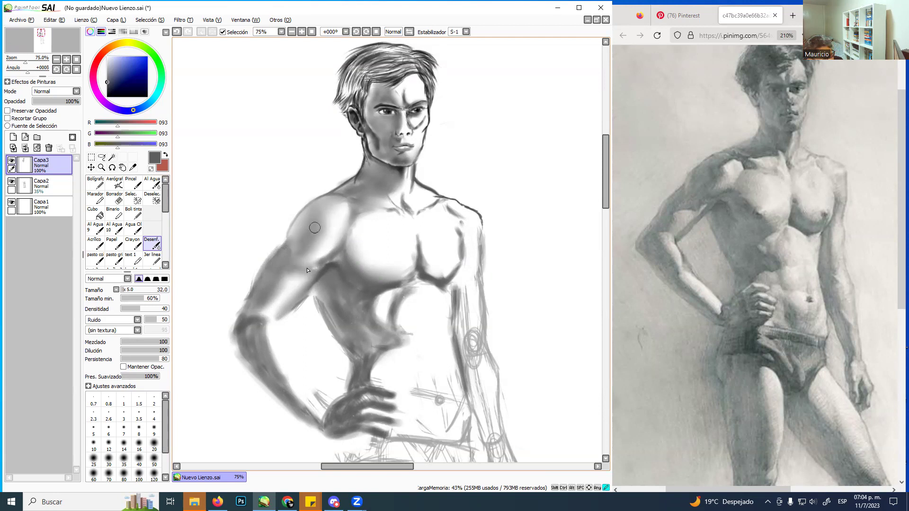
mouse_move(334, 256)
mouse_down()
mouse_move(281, 314)
mouse_move(314, 291)
mouse_move(358, 345)
mouse_move(365, 346)
mouse_move(363, 328)
mouse_move(357, 368)
mouse_move(388, 349)
mouse_up()
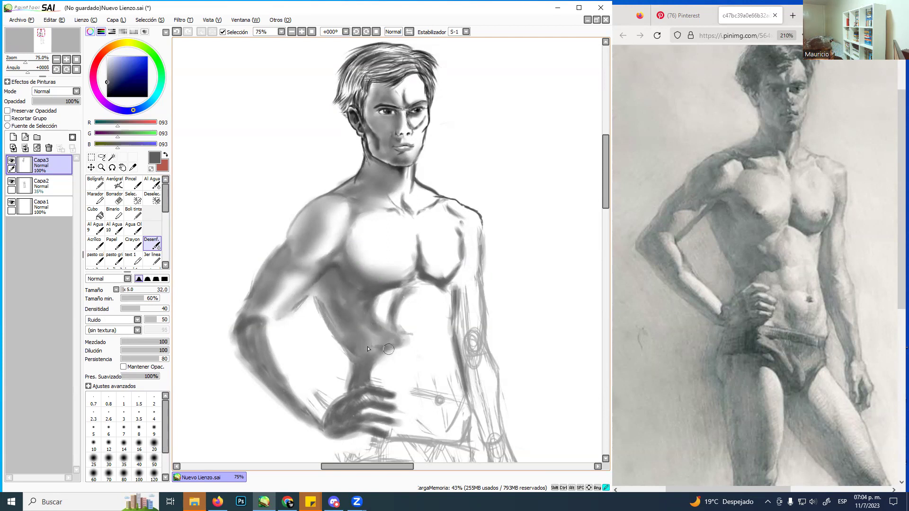
Compare the shaded figure with and without the sketch by toggling the visibility of layer Capa2
click(14, 183)
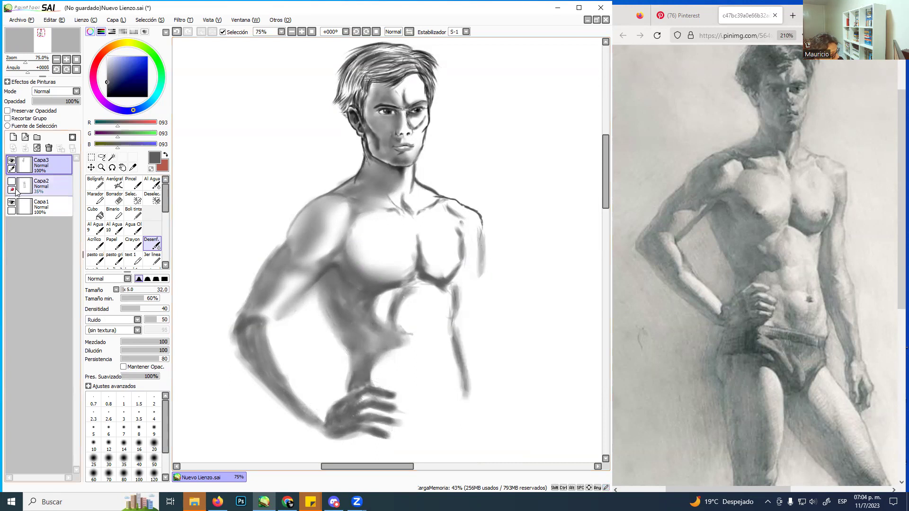
click(12, 183)
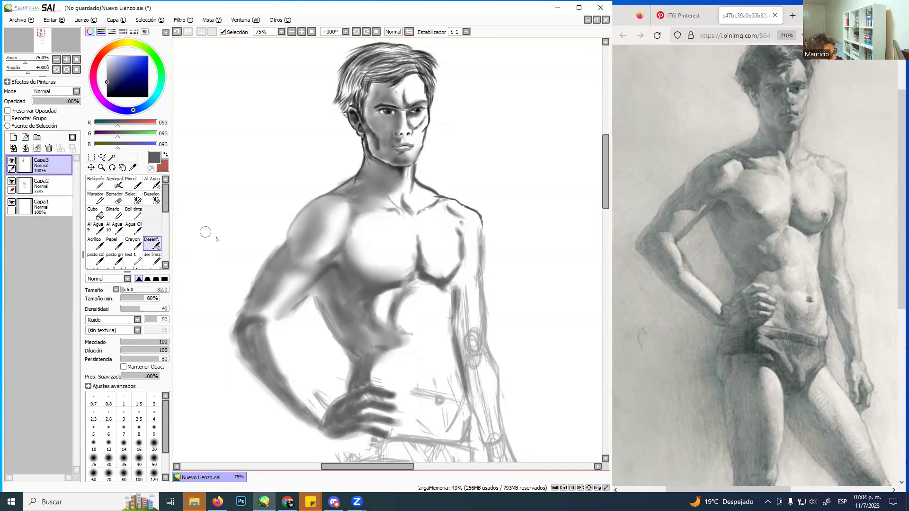
click(13, 183)
click(13, 183)
click(13, 183)
click(13, 182)
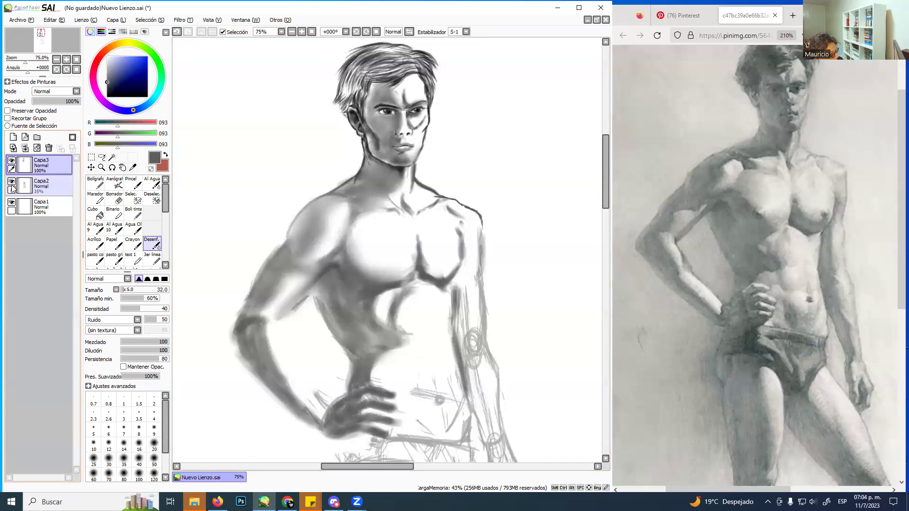
Erase the sketch's elbow circles and inner lines on the hanging arm on layer Capa2 with the Borrador eraser at size 87
click(38, 193)
click(114, 198)
mouse_move(338, 314)
mouse_down()
mouse_move(305, 331)
mouse_move(344, 333)
mouse_move(353, 352)
mouse_move(324, 356)
mouse_move(377, 378)
mouse_move(457, 338)
mouse_move(433, 290)
mouse_up()
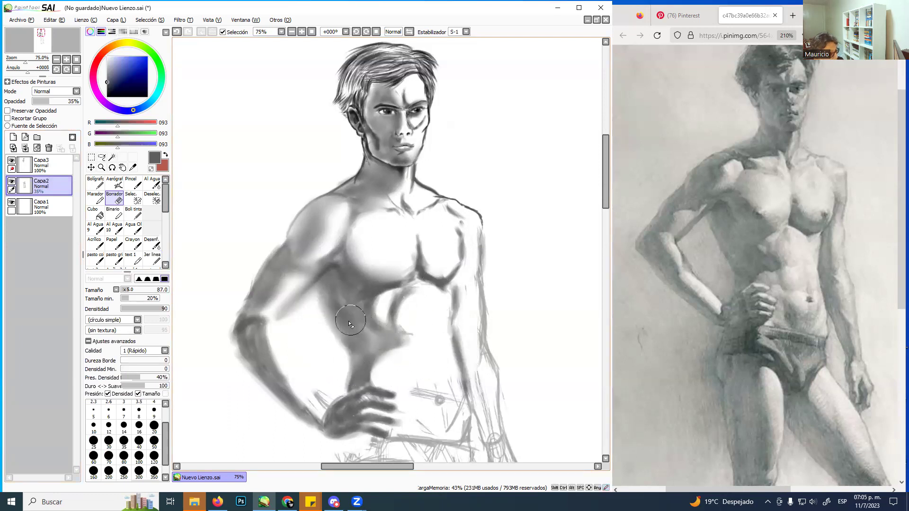
Shade the far pectoral's edge, the torso's far side and the hanging arm on Capa3 in sampled grey, starting with Boli tinta at size 16
click(40, 163)
click(133, 213)
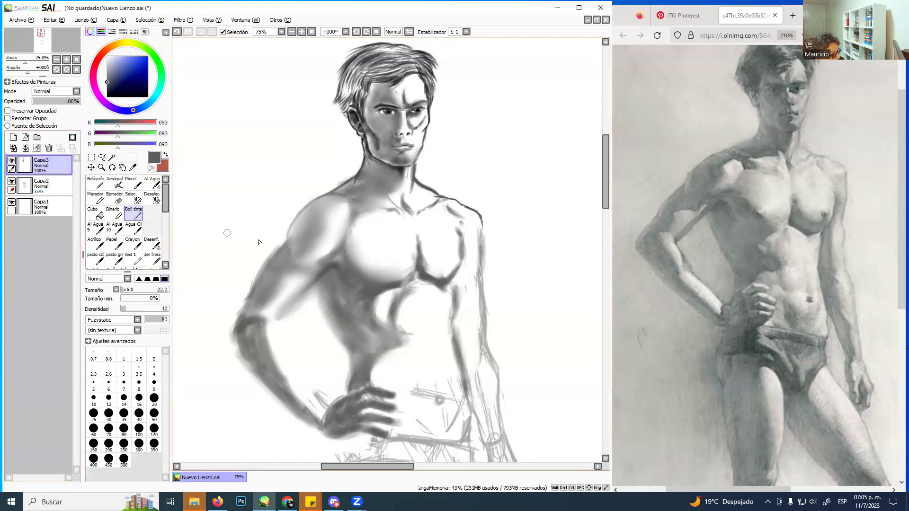
alt+click(372, 293)
drag(476, 309, 473, 310)
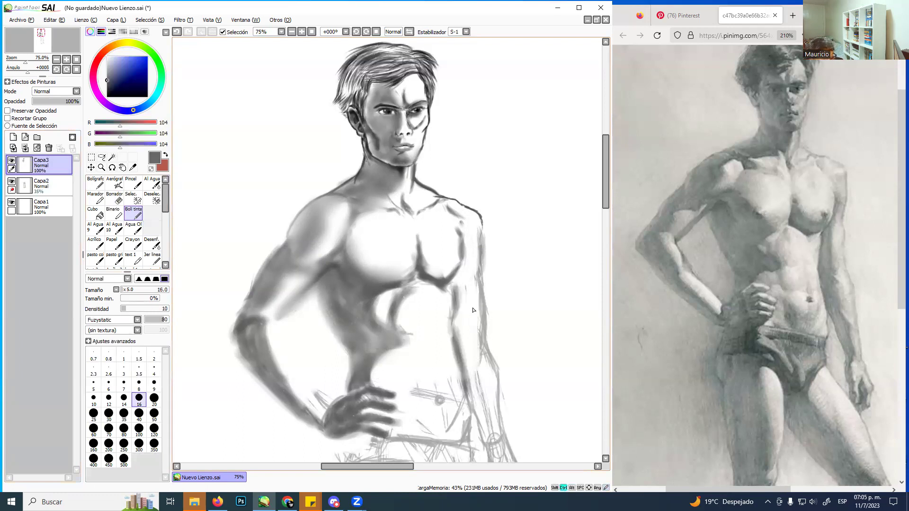
mouse_move(471, 266)
mouse_down()
mouse_move(464, 243)
mouse_move(460, 264)
mouse_up()
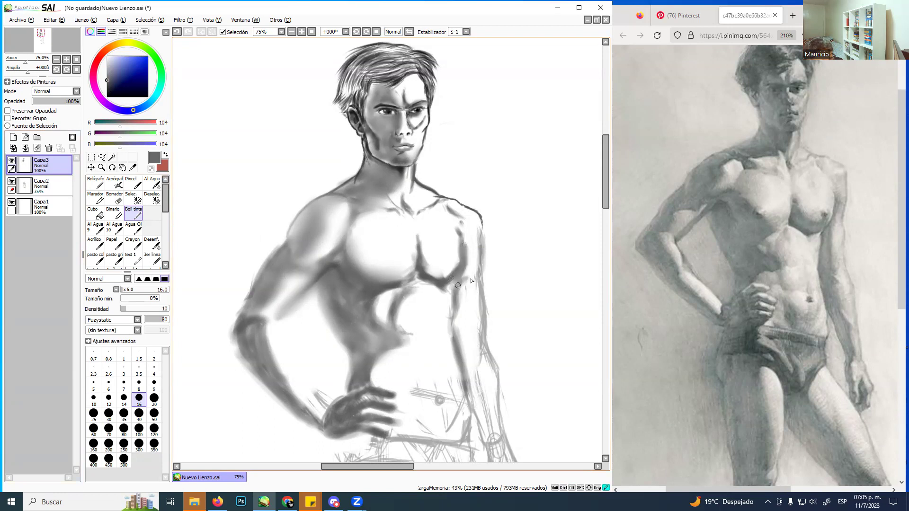
mouse_move(458, 301)
mouse_down()
mouse_move(463, 278)
mouse_move(460, 352)
mouse_move(451, 323)
mouse_move(458, 283)
mouse_up()
mouse_move(465, 352)
ctrl+alt+mouse_down()
mouse_move(462, 360)
mouse_move(475, 353)
mouse_move(468, 364)
mouse_move(466, 351)
mouse_move(470, 379)
mouse_move(488, 435)
ctrl+alt+mouse_up()
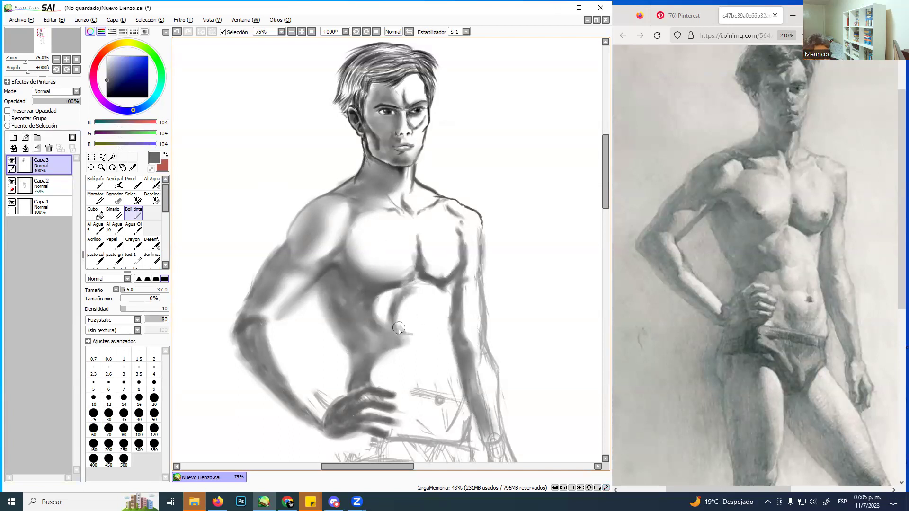
Shade the rib arch beneath the pectorals at brush size 29 and sketch the upper abdominal lines at size 10
ctrl+alt+click(437, 316)
drag(436, 316, 426, 316)
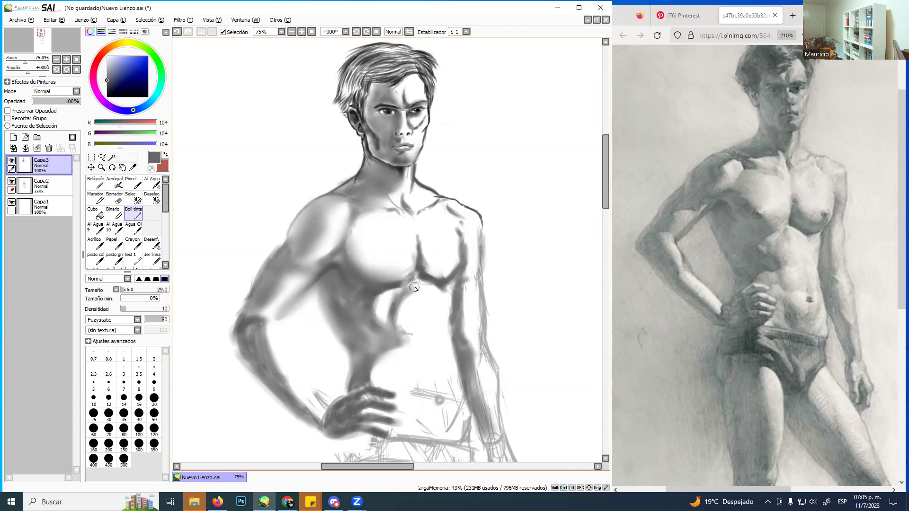
drag(432, 282, 394, 299)
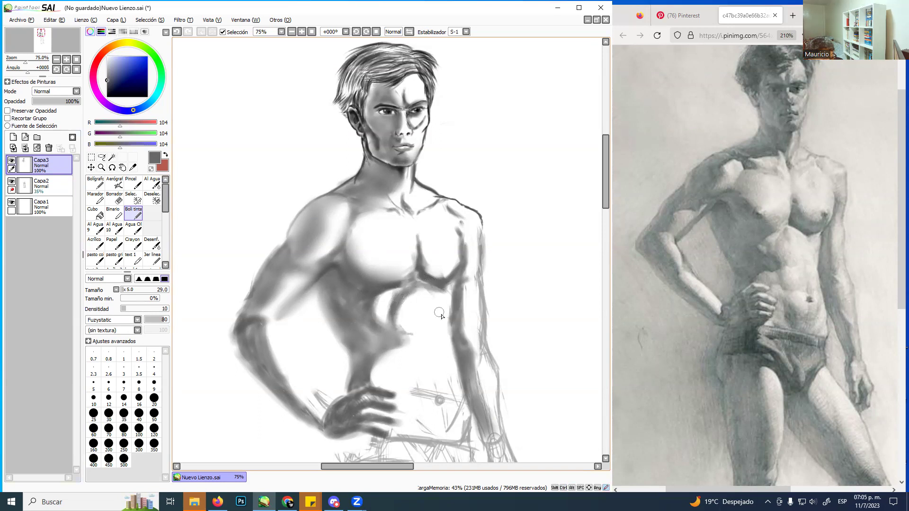
mouse_move(442, 321)
mouse_down()
mouse_move(408, 322)
mouse_move(425, 320)
mouse_up()
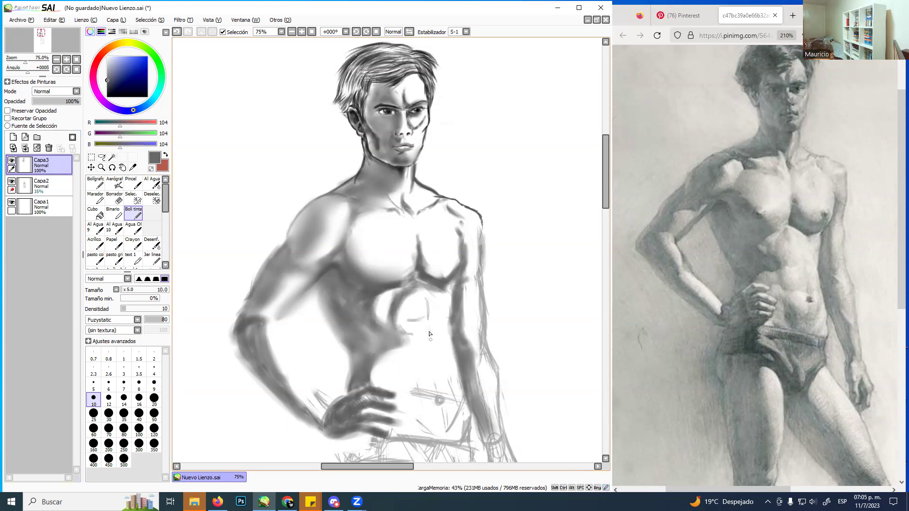
Try outlining the middle abdominal muscles at brush size 10, and undo those strokes
drag(429, 325, 433, 354)
key(ctrl+z)
key(ctrl+z)
key(ctrl+z)
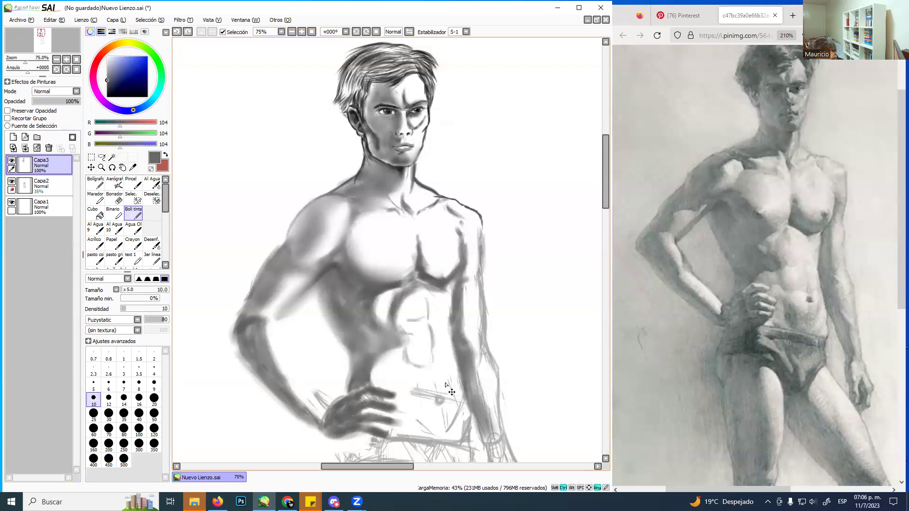
key(ctrl+z)
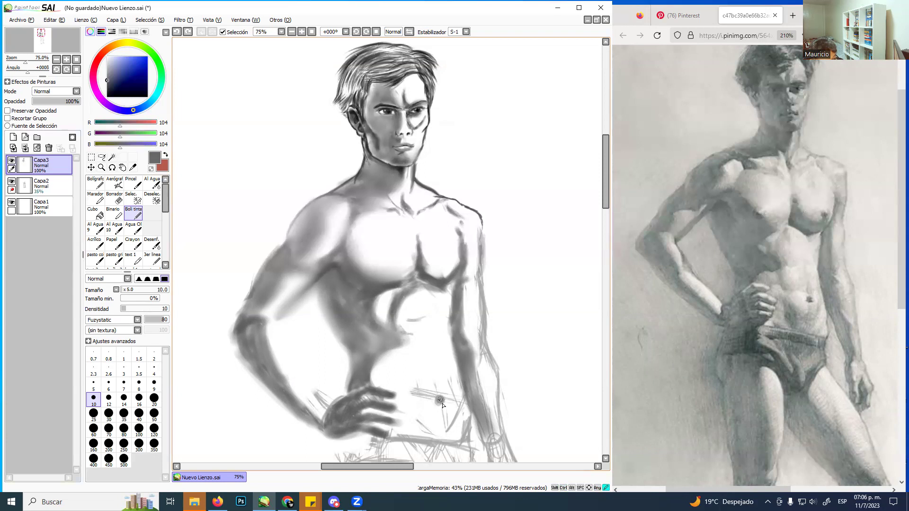
Paint the navel and shade the curved lower belly around it, raising the brush size from 10 to 18
click(438, 400)
mouse_move(428, 391)
mouse_down()
mouse_move(417, 424)
mouse_move(408, 406)
mouse_move(426, 430)
mouse_move(407, 399)
mouse_move(433, 431)
mouse_move(409, 403)
mouse_move(431, 430)
mouse_move(415, 411)
mouse_move(438, 427)
mouse_move(418, 418)
mouse_move(452, 417)
mouse_move(435, 429)
mouse_move(454, 413)
mouse_move(413, 427)
mouse_move(439, 433)
mouse_up()
mouse_move(459, 396)
mouse_down()
mouse_move(450, 396)
mouse_move(457, 411)
mouse_move(461, 393)
mouse_up()
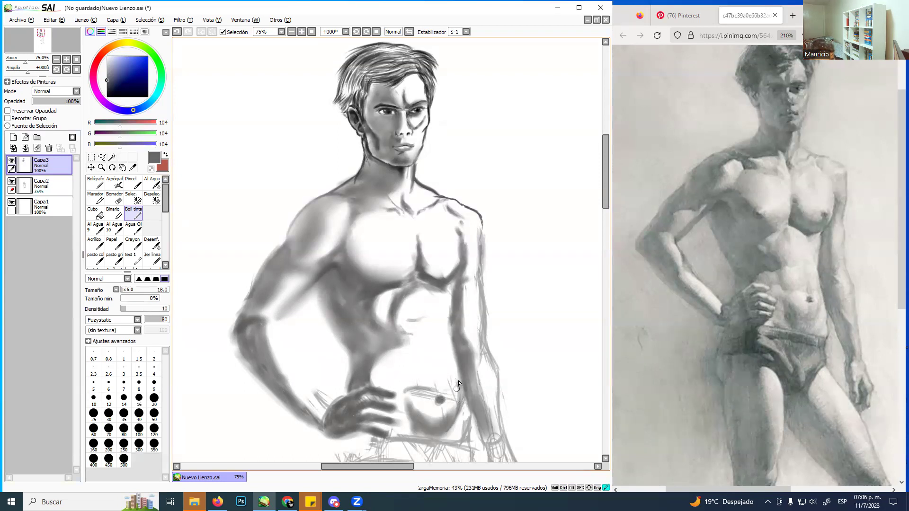
Sketch the vertical and horizontal divisions of the abdominal muscles in grey with Boli tinta at size 18
mouse_move(411, 360)
mouse_down()
mouse_move(394, 351)
mouse_move(408, 386)
mouse_up()
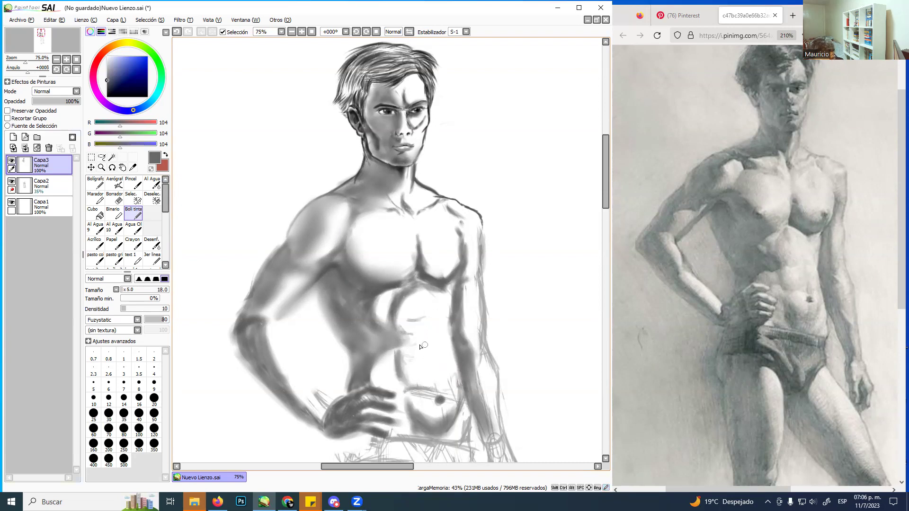
drag(411, 344, 430, 340)
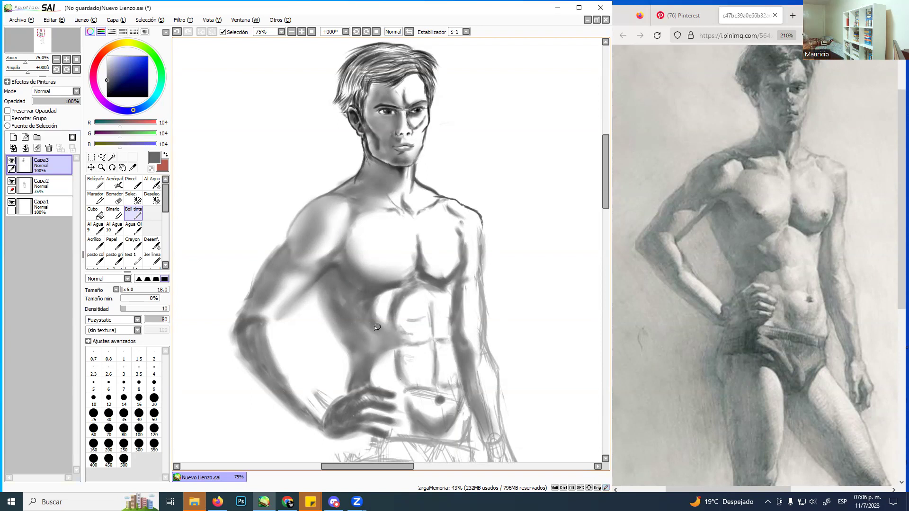
Blend the abdominal muscle lines from the rib arch down to the navel with the Desenf. brush at sizes 29 and 32
click(152, 243)
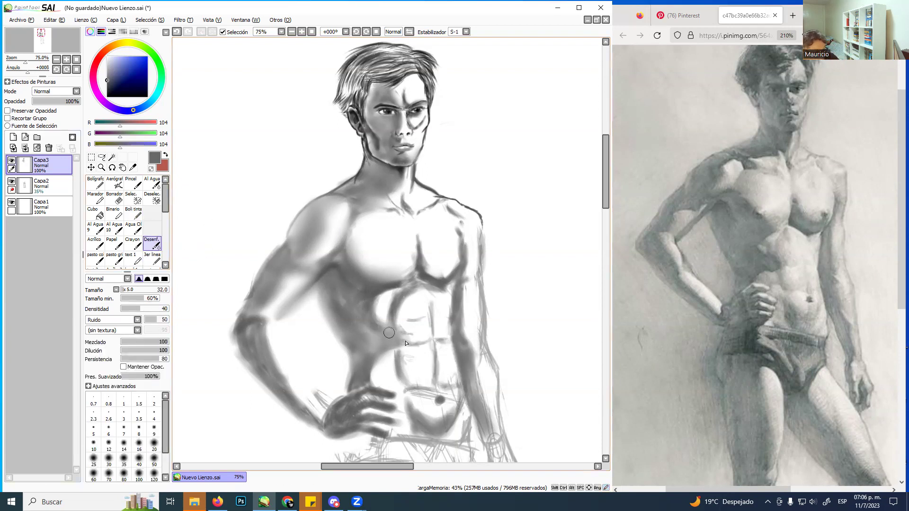
drag(410, 360, 411, 378)
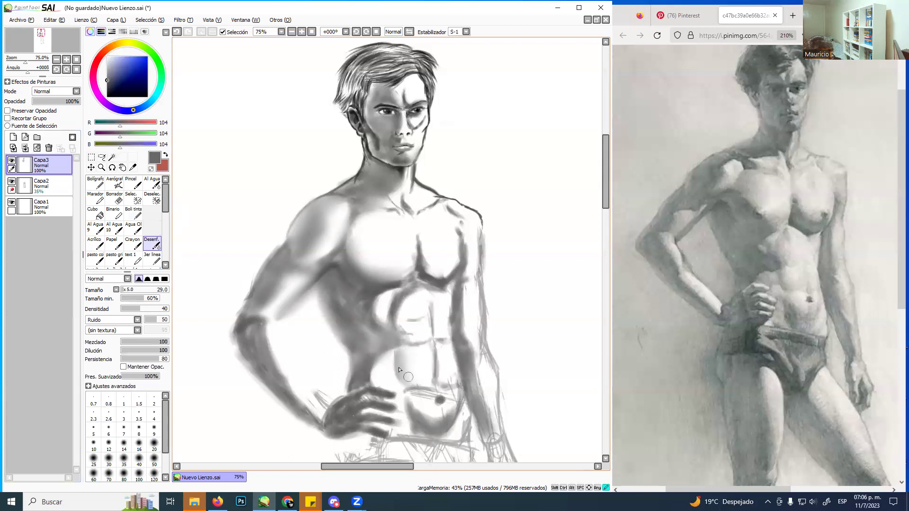
drag(399, 370, 395, 355)
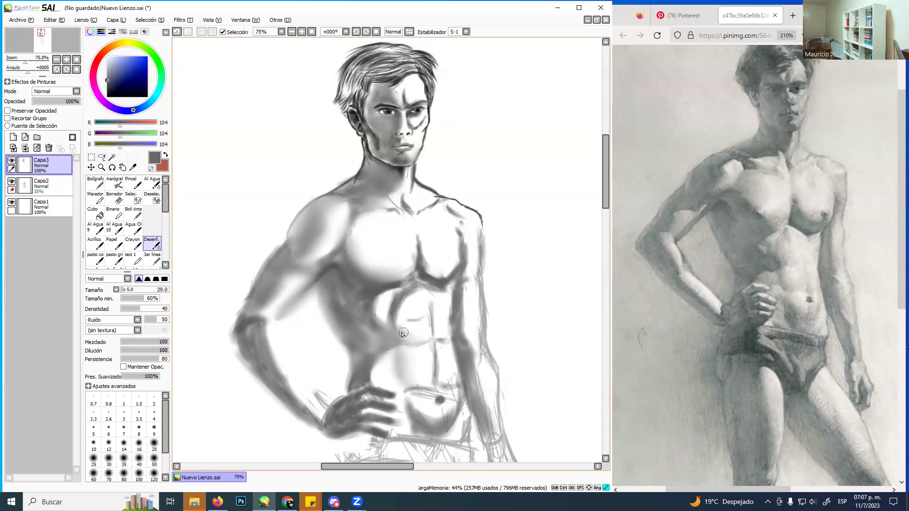
mouse_move(405, 320)
mouse_down()
mouse_move(406, 298)
mouse_move(426, 310)
mouse_move(406, 320)
mouse_move(405, 332)
mouse_move(406, 304)
mouse_move(408, 321)
mouse_up()
mouse_move(407, 313)
ctrl+alt+mouse_down()
mouse_move(388, 299)
mouse_move(384, 320)
ctrl+alt+mouse_up()
mouse_move(384, 320)
mouse_down()
mouse_move(388, 296)
mouse_move(399, 321)
mouse_move(394, 297)
mouse_move(411, 286)
mouse_move(389, 305)
mouse_move(418, 283)
mouse_move(396, 304)
mouse_move(434, 292)
mouse_move(415, 284)
mouse_move(430, 297)
mouse_move(424, 322)
mouse_move(419, 313)
mouse_move(428, 336)
mouse_move(424, 307)
mouse_move(437, 335)
mouse_move(449, 284)
mouse_move(467, 376)
mouse_up()
key(bracketleft)
mouse_move(415, 362)
mouse_down()
mouse_move(381, 323)
mouse_move(408, 366)
mouse_move(433, 356)
mouse_move(430, 379)
mouse_up()
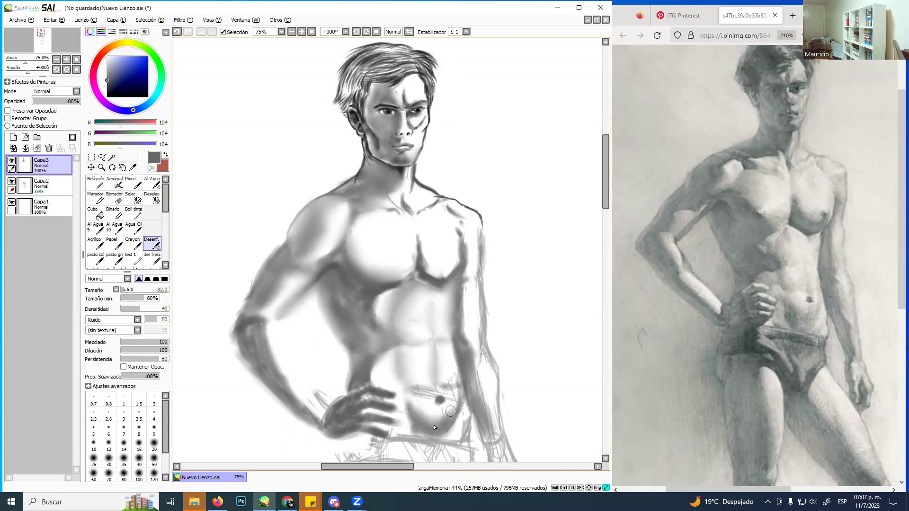
Soften the shading on the lower belly, the waist and the side of the ribs with Desenf. at size 32
mouse_move(443, 412)
mouse_down()
mouse_move(460, 389)
mouse_move(451, 419)
mouse_up()
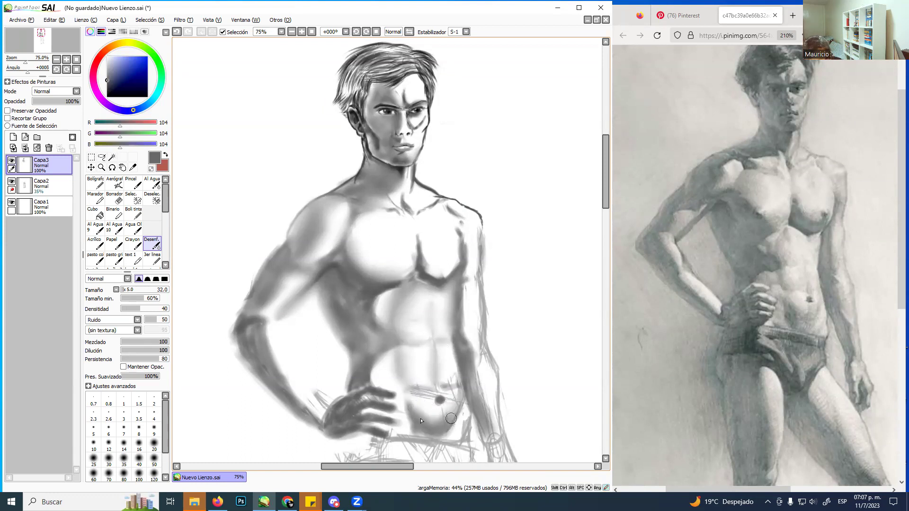
mouse_move(391, 352)
mouse_down()
mouse_move(366, 381)
mouse_move(385, 359)
mouse_move(361, 353)
mouse_up()
mouse_move(360, 319)
mouse_down()
mouse_move(411, 347)
mouse_move(398, 357)
mouse_up()
drag(364, 273, 346, 280)
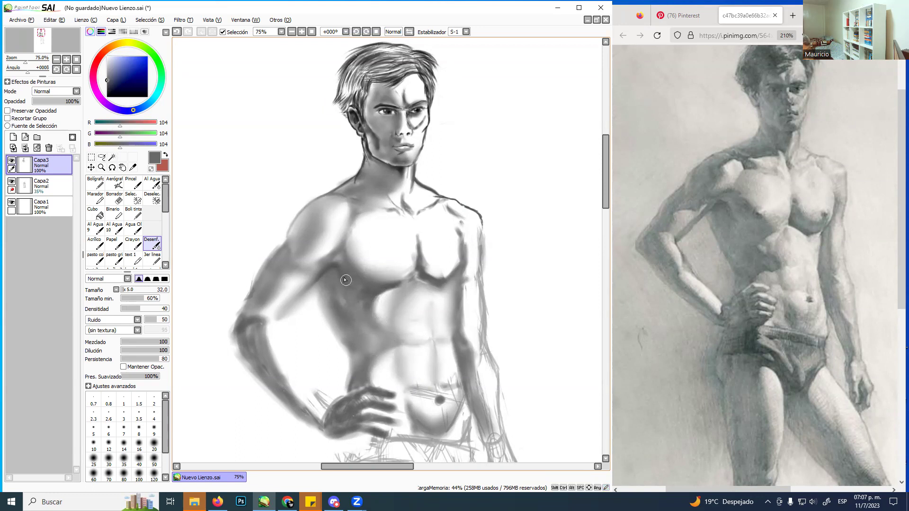
Erase highlights on the abdominal muscles, waist and lower belly with the Borrador at size 27
click(133, 213)
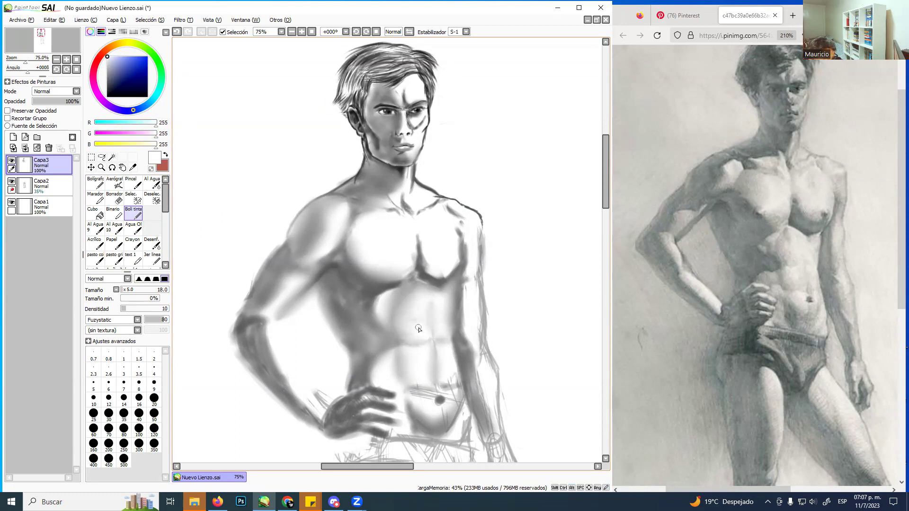
click(114, 198)
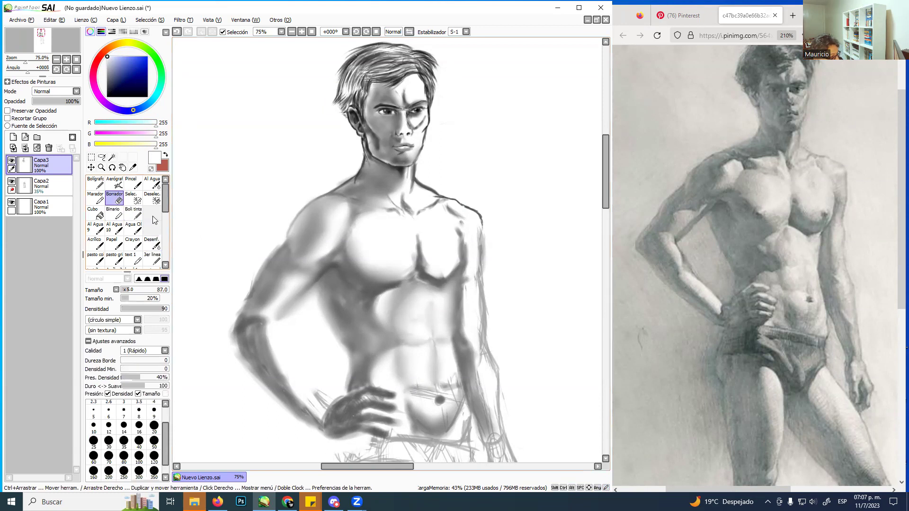
mouse_move(416, 328)
mouse_down()
mouse_move(409, 293)
mouse_move(404, 332)
mouse_move(413, 290)
mouse_move(408, 301)
mouse_move(430, 291)
mouse_move(413, 288)
mouse_move(440, 296)
mouse_move(411, 287)
mouse_move(405, 329)
mouse_move(421, 340)
mouse_move(386, 267)
mouse_move(395, 290)
mouse_move(385, 316)
mouse_move(370, 285)
mouse_move(425, 347)
mouse_move(413, 371)
mouse_move(407, 359)
mouse_move(411, 379)
mouse_move(403, 358)
mouse_move(404, 370)
mouse_move(404, 358)
mouse_move(423, 360)
mouse_move(401, 344)
mouse_up()
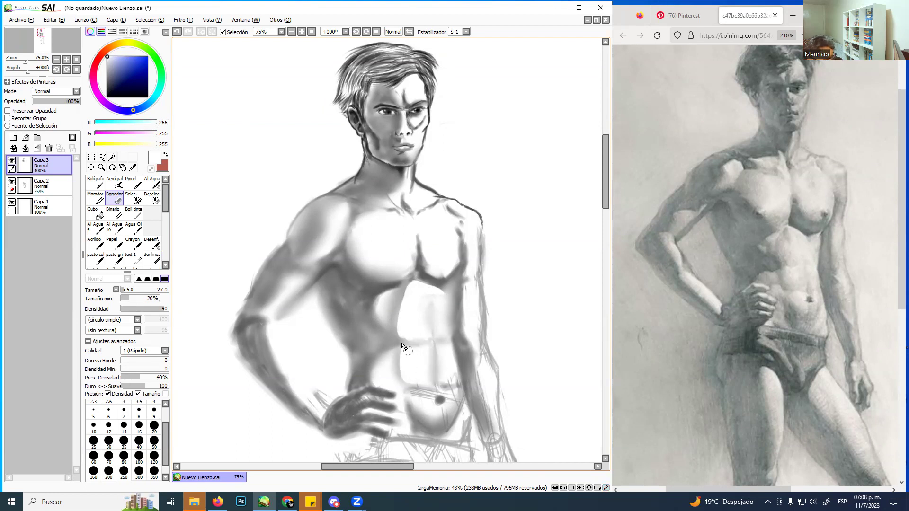
drag(375, 379, 388, 362)
mouse_move(424, 406)
mouse_down()
mouse_move(435, 417)
mouse_move(420, 404)
mouse_move(452, 408)
mouse_move(432, 419)
mouse_up()
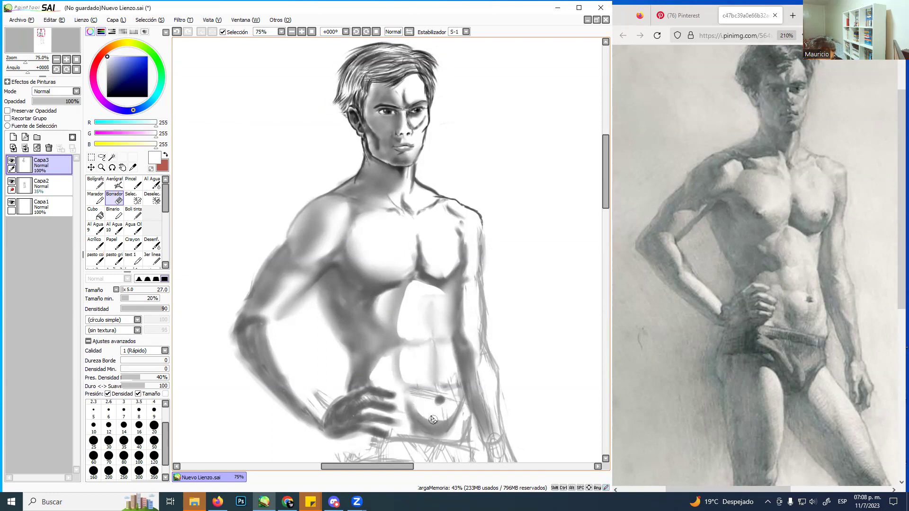
Blend the erased edges across the abdomen and lower belly with Desenf., enlarging the brush from 23 to 47
click(152, 244)
ctrl+alt+drag(407, 327, 401, 331)
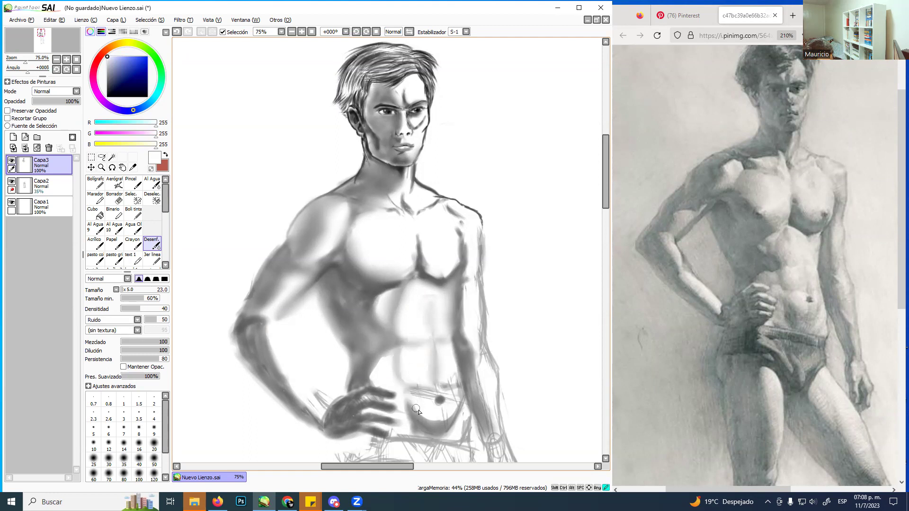
mouse_move(436, 421)
ctrl+alt+mouse_down()
mouse_move(447, 420)
mouse_move(424, 414)
mouse_move(437, 417)
mouse_move(432, 426)
ctrl+alt+mouse_up()
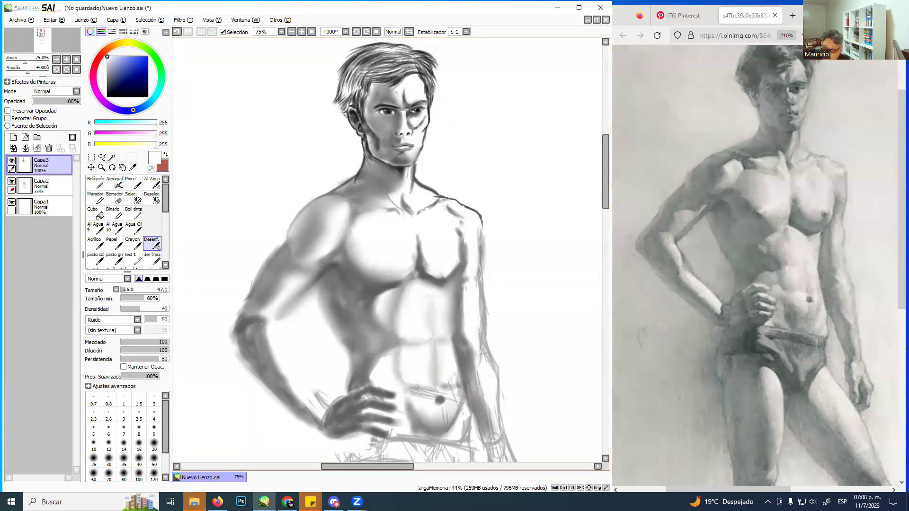
Switch to Firefox, maximize its window and open Gmail in a new tab
click(287, 501)
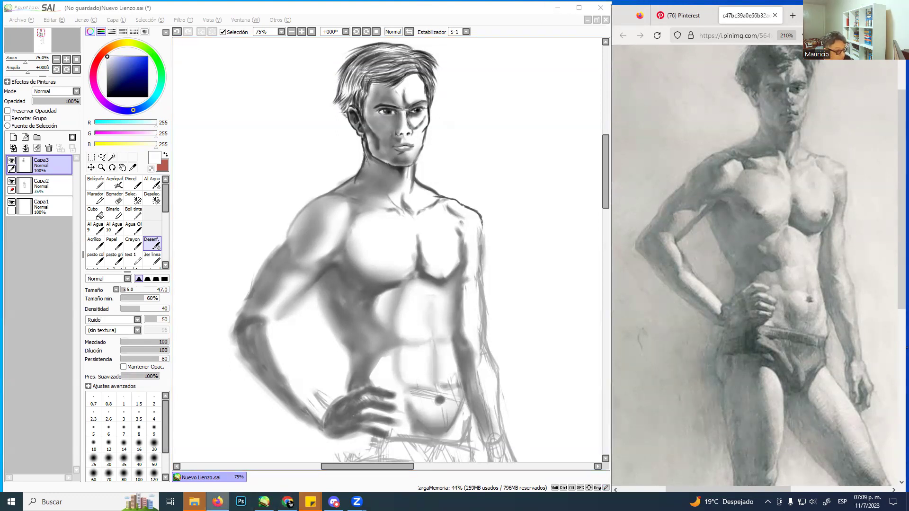
key(super+2)
key(super+2)
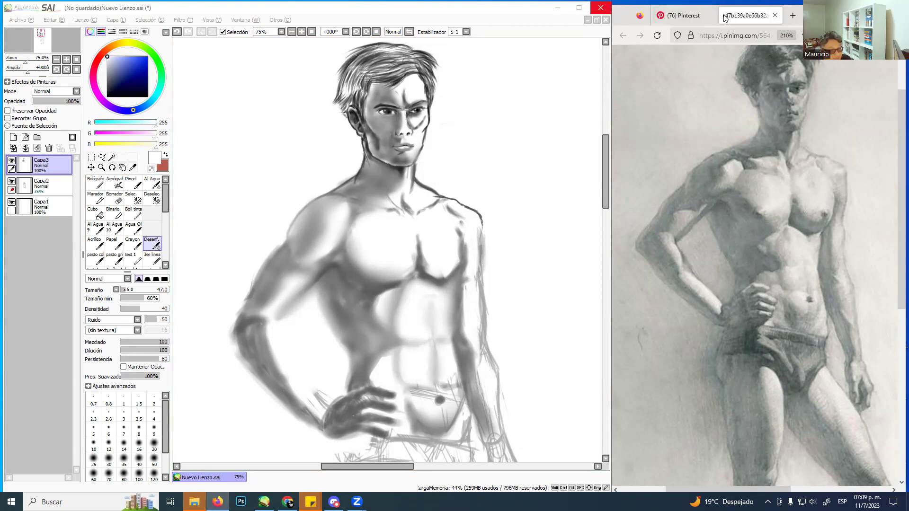
double_click(794, 19)
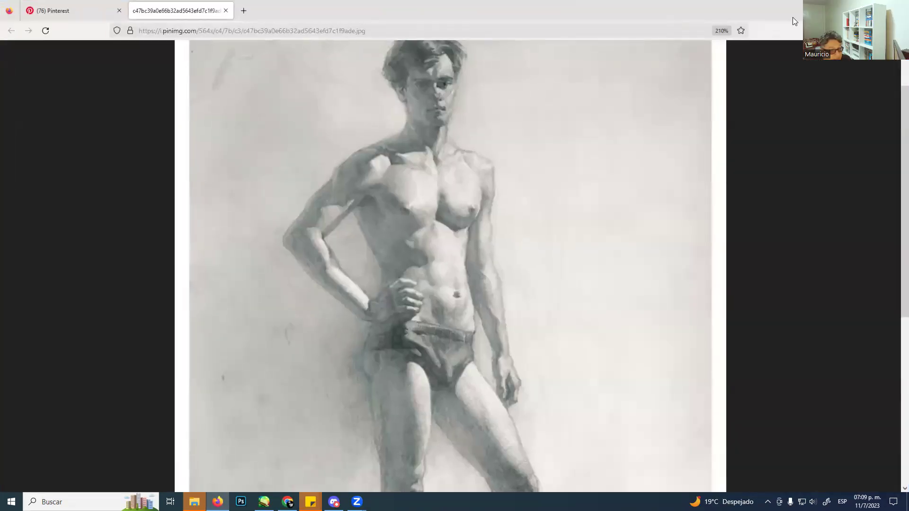
click(244, 12)
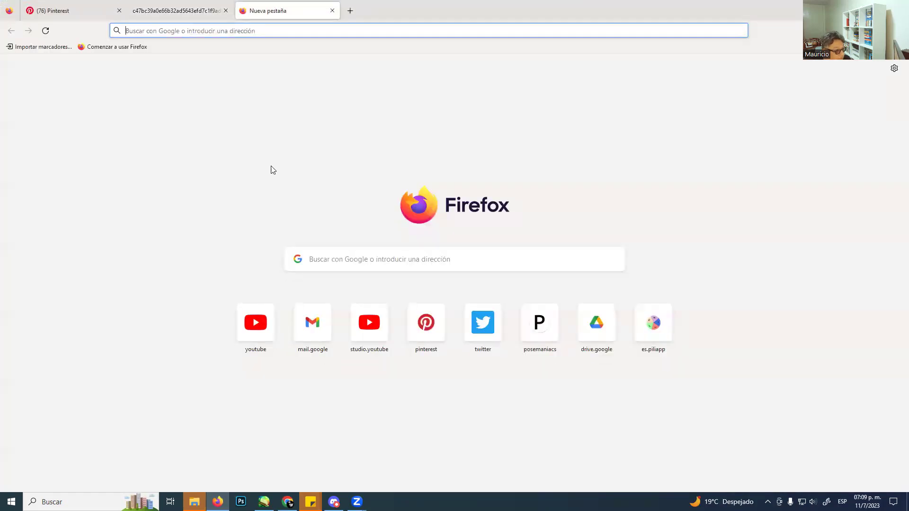
click(313, 330)
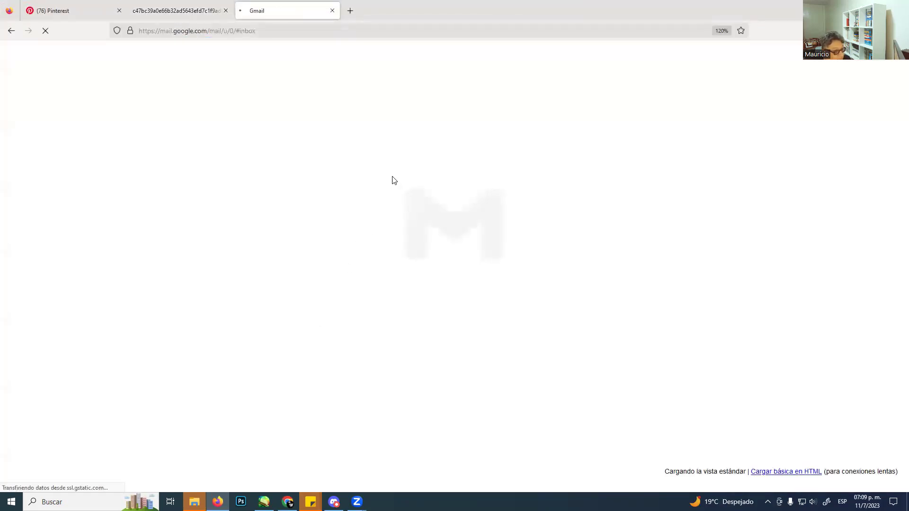
Go from Gmail to Google Drive and open LIBROS DE DIBUJO and its subfolder LIBROS DE DIBUJO DE ANATOMIA Y MUCHOS MAS
click(864, 64)
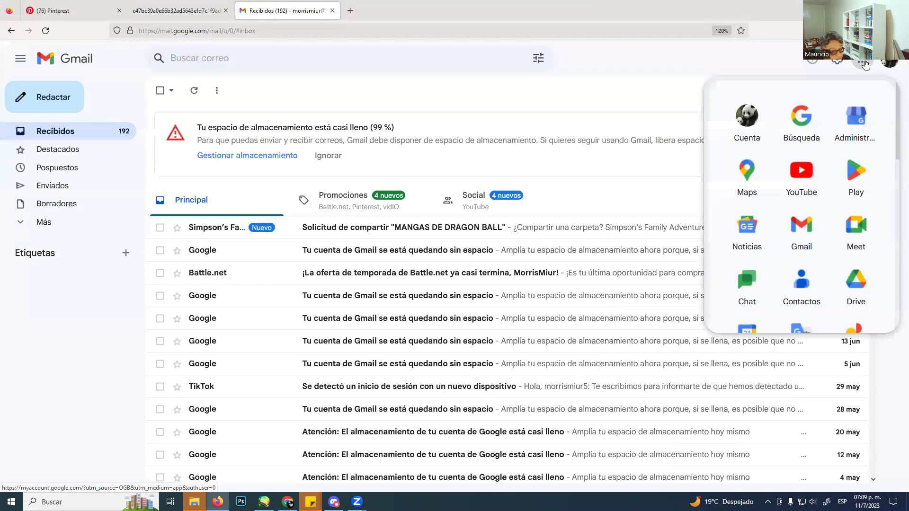
click(862, 276)
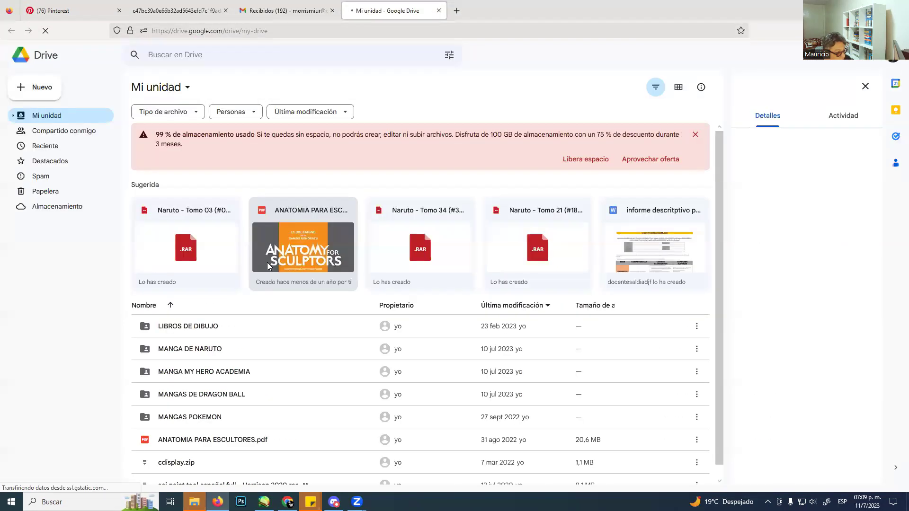
double_click(265, 329)
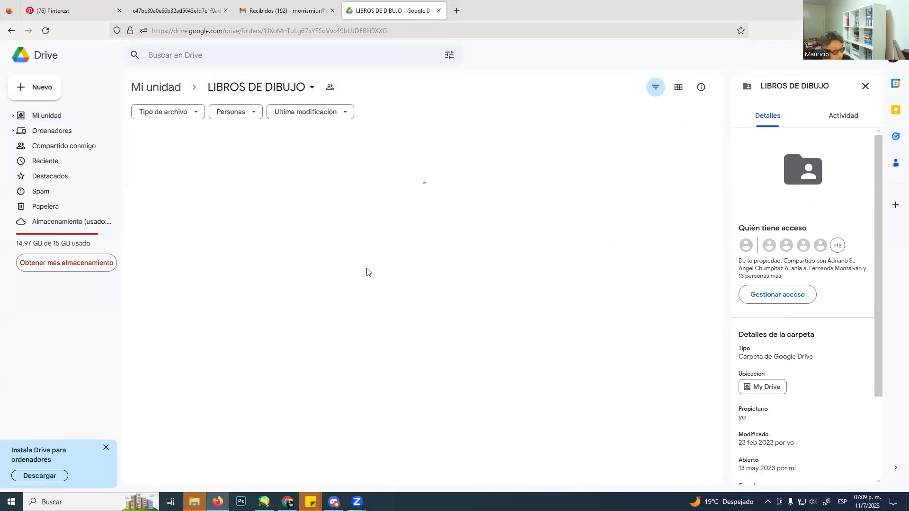
double_click(327, 205)
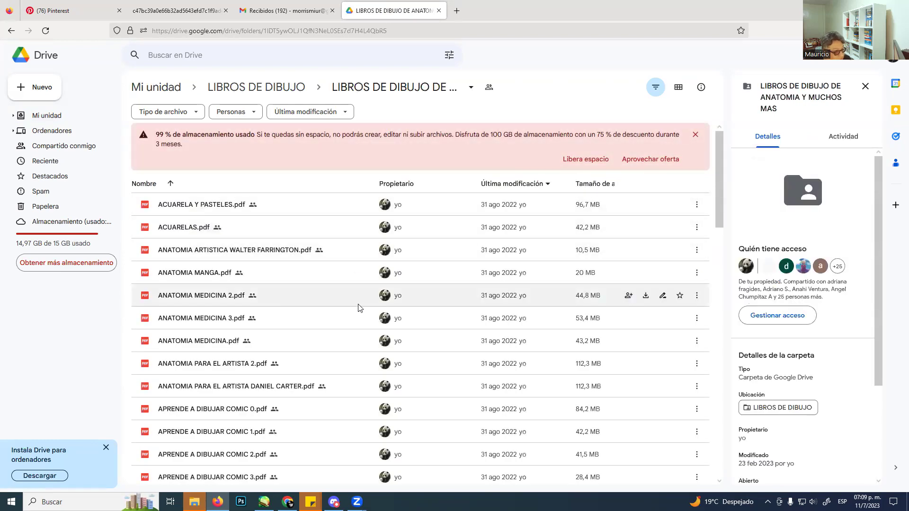
Look through the PDF list in LIBROS DE DIBUJO DE ANATOMIA Y MUCHOS MAS for anatomy drawing books
scroll(255, 266, down, 2)
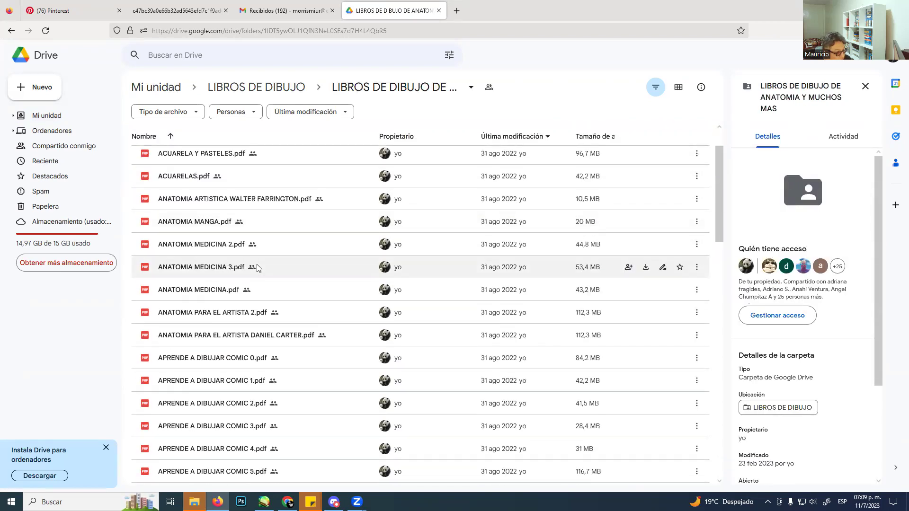
scroll(256, 268, down, 4)
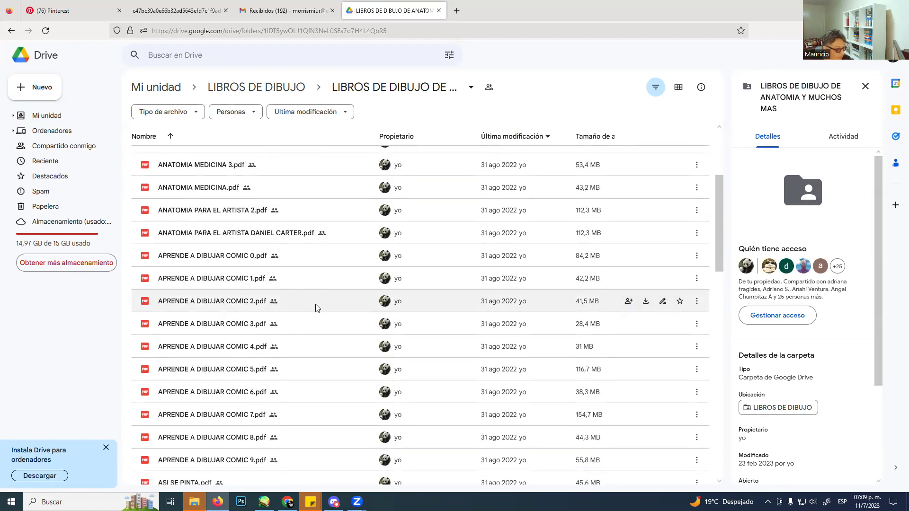
scroll(315, 307, down, 4)
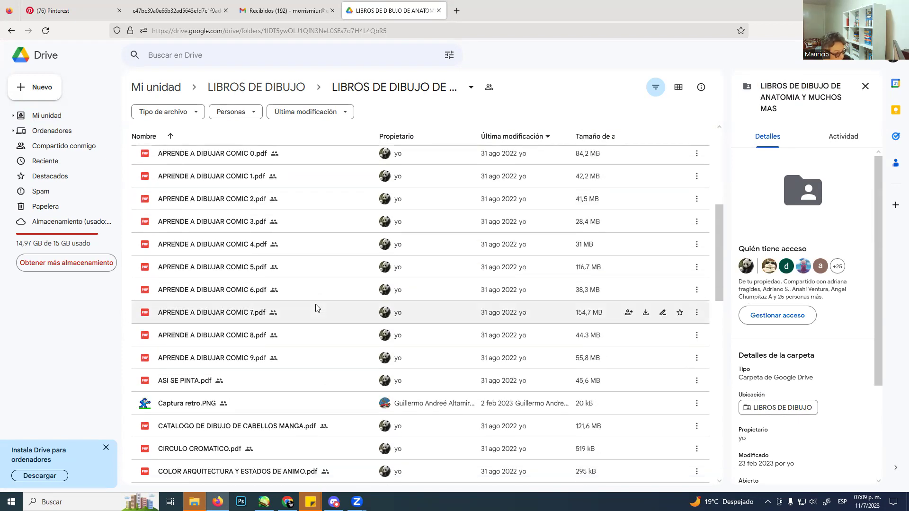
scroll(316, 308, down, 4)
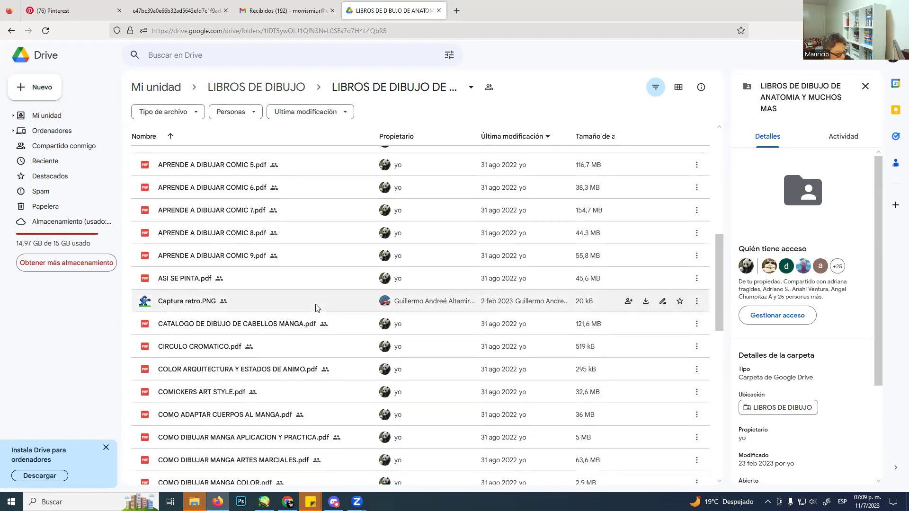
scroll(316, 307, down, 2)
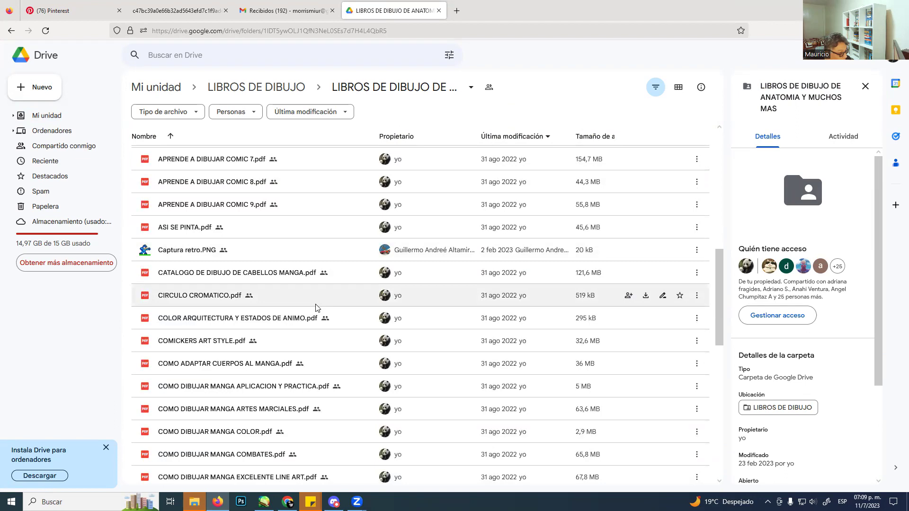
scroll(317, 307, down, 2)
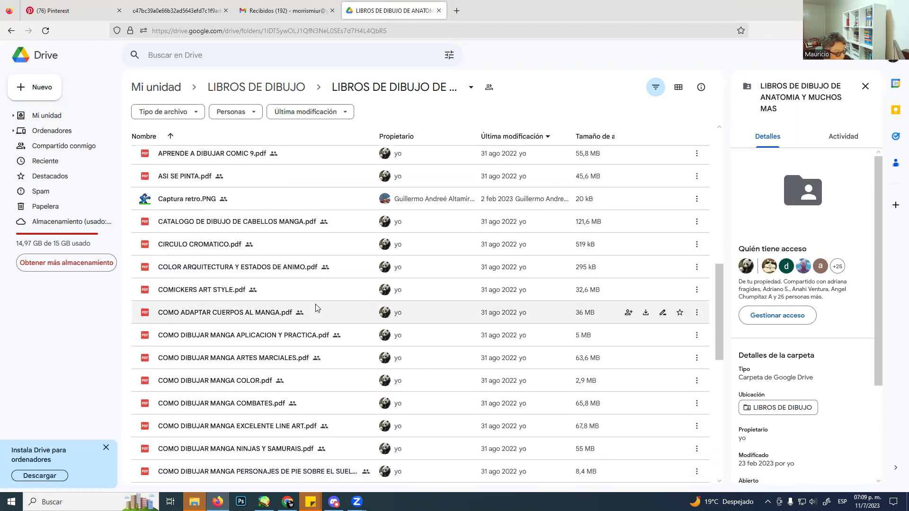
scroll(316, 308, down, 2)
scroll(317, 309, down, 2)
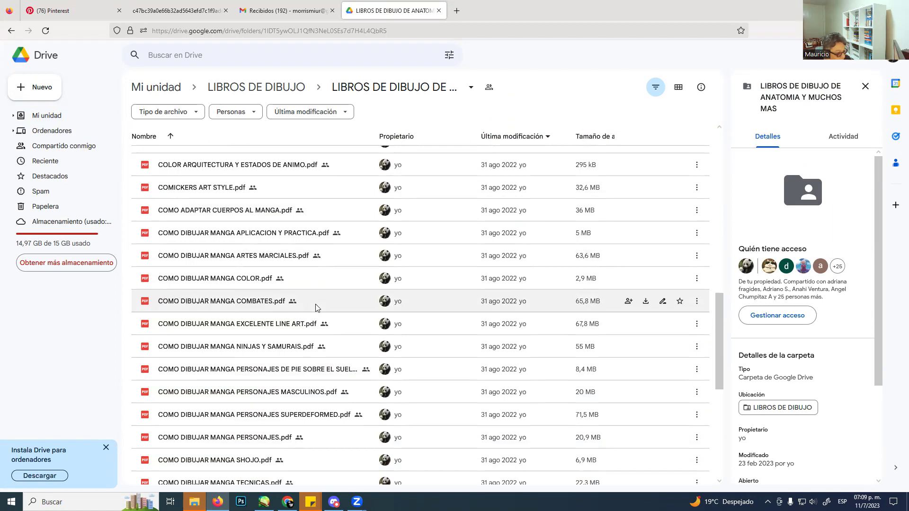
scroll(316, 307, down, 6)
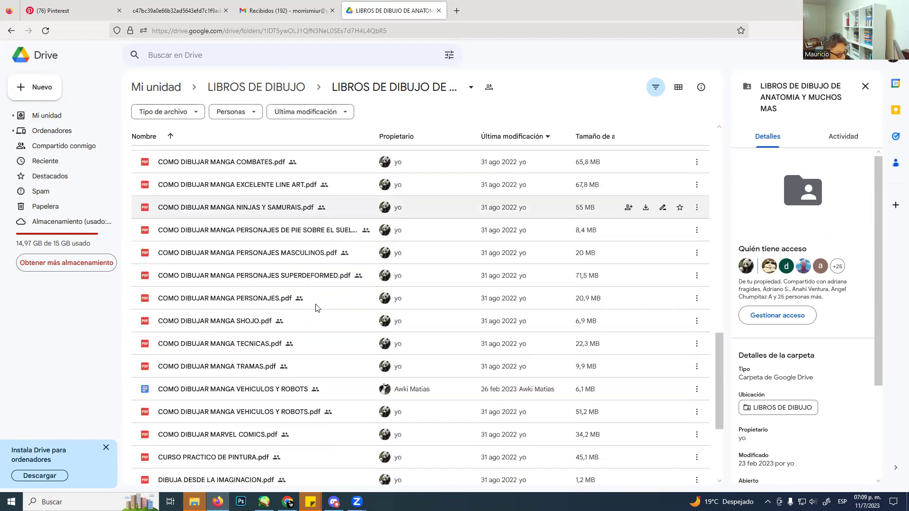
scroll(316, 307, down, 8)
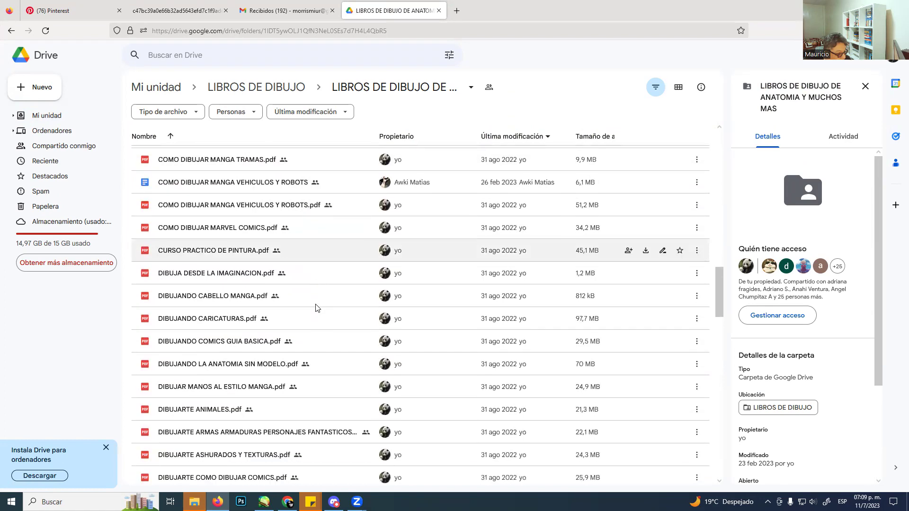
scroll(317, 308, down, 6)
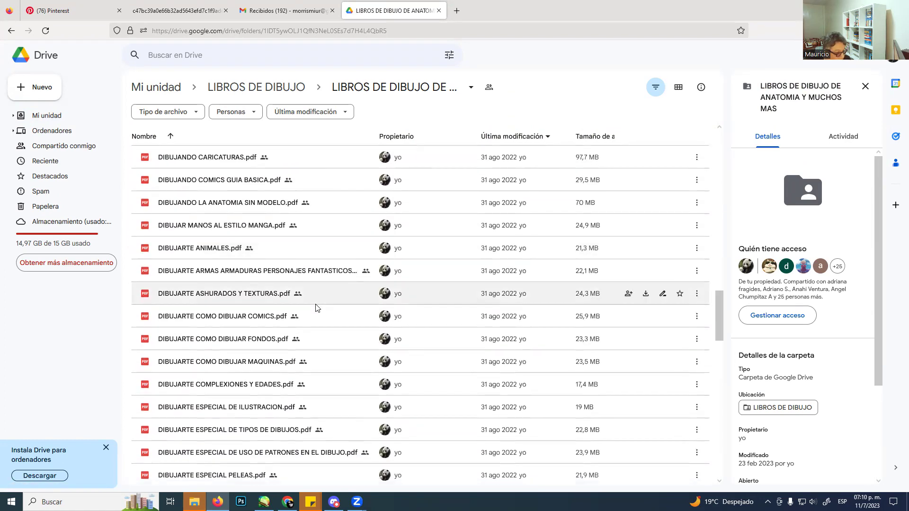
scroll(316, 308, down, 6)
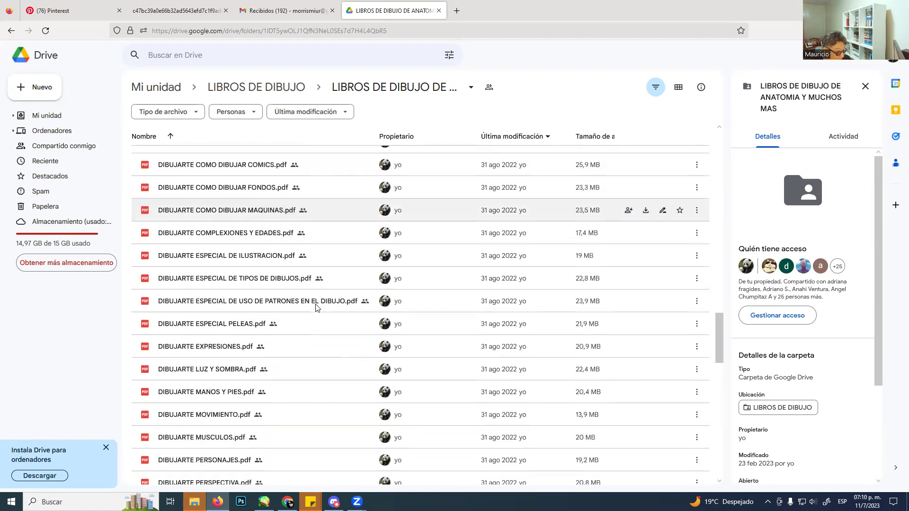
scroll(317, 308, down, 14)
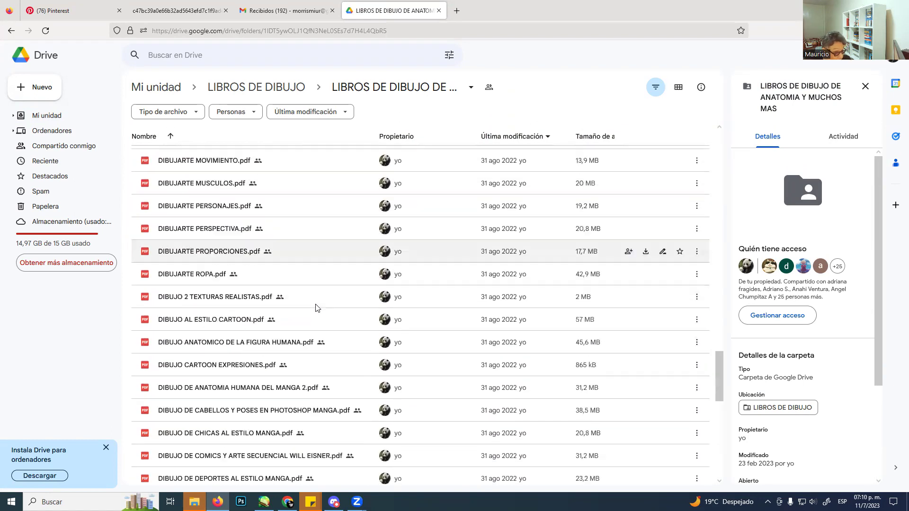
scroll(317, 308, down, 15)
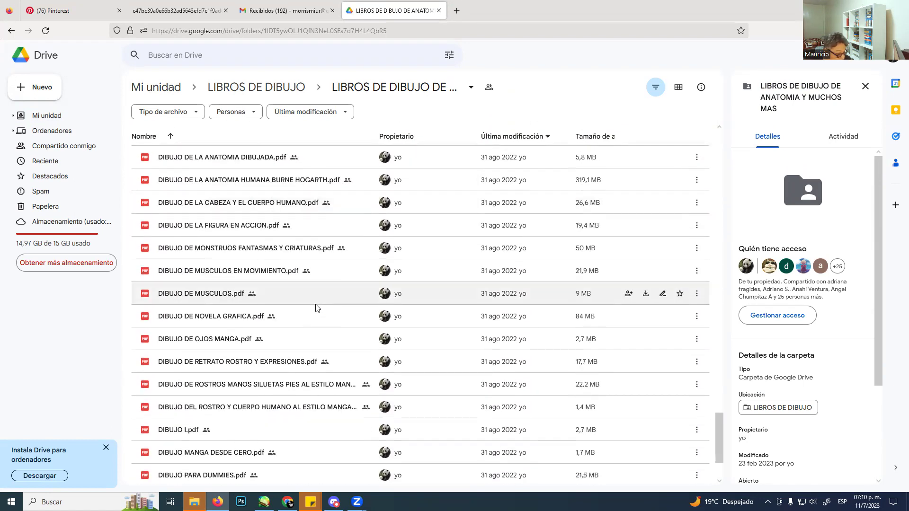
scroll(317, 309, up, 20)
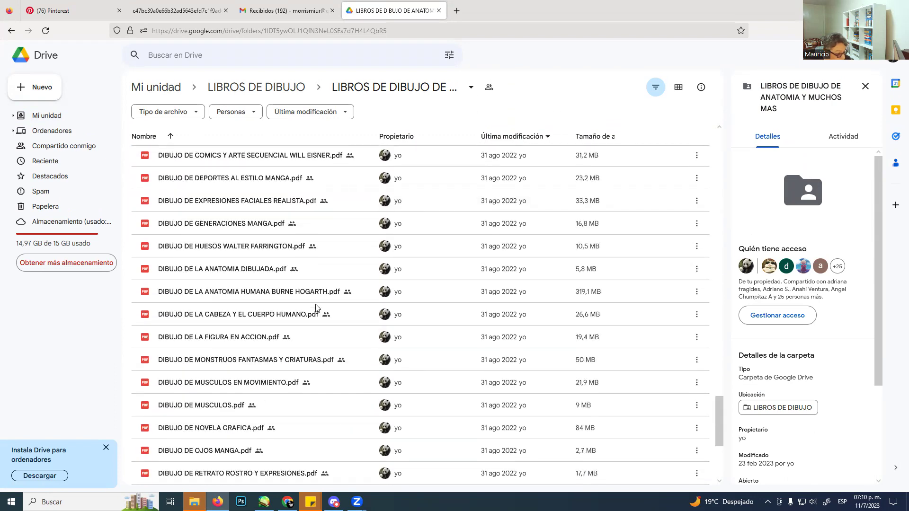
scroll(317, 308, up, 10)
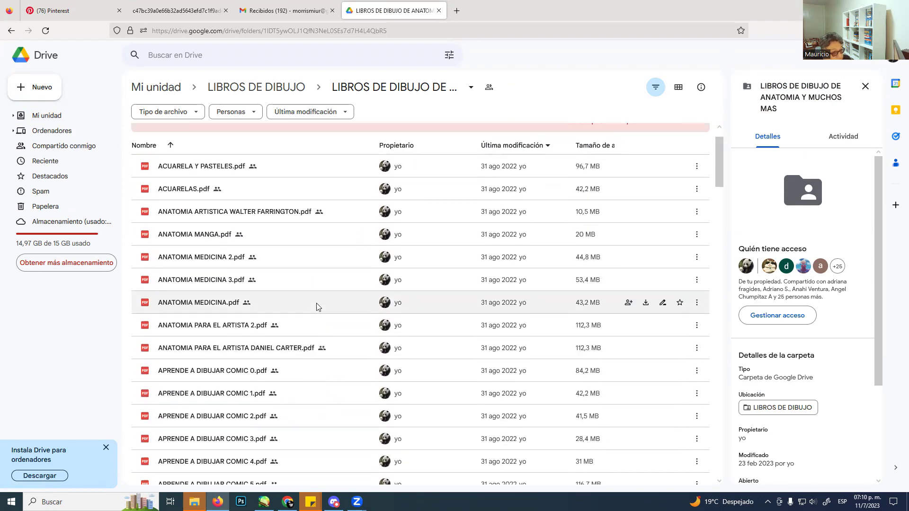
Share the LIBROS DE DIBUJO DE ANATOMIA Y MUCHOS MAS folder with one recipient's e-mail as Editor and send the invitation
click(470, 88)
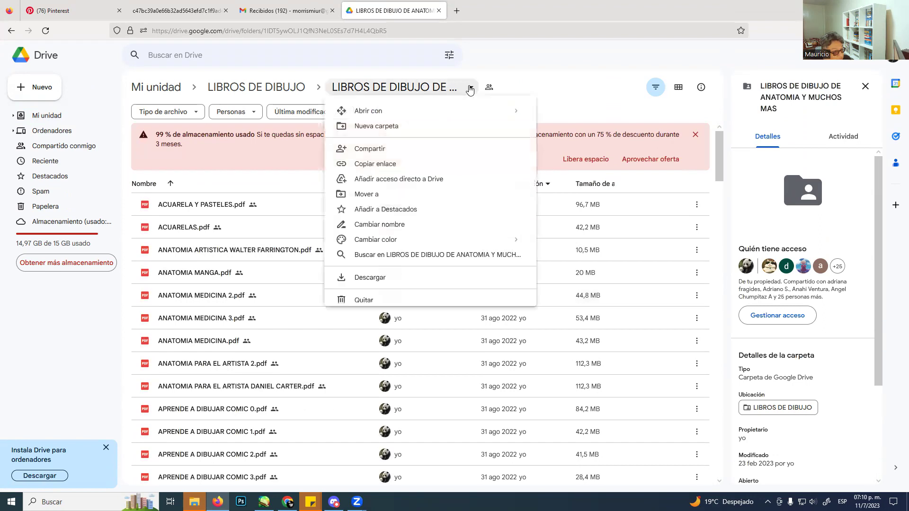
click(400, 149)
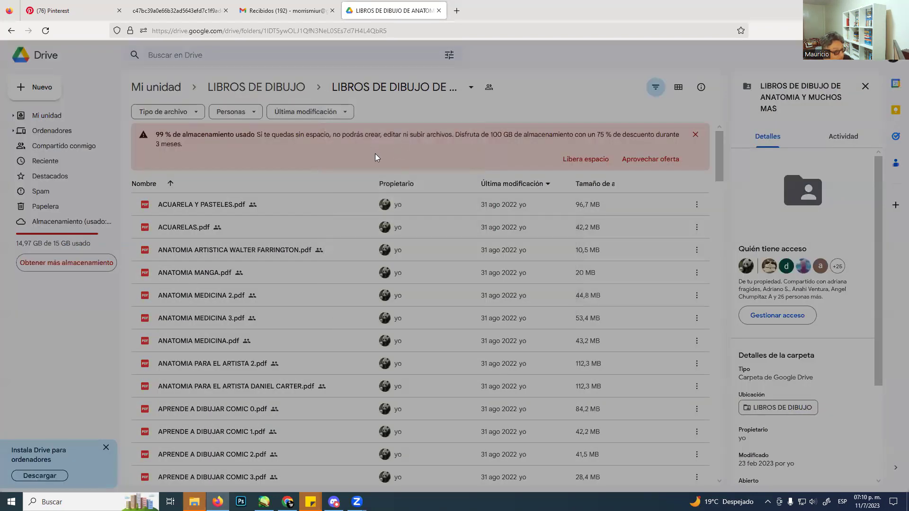
click(371, 154)
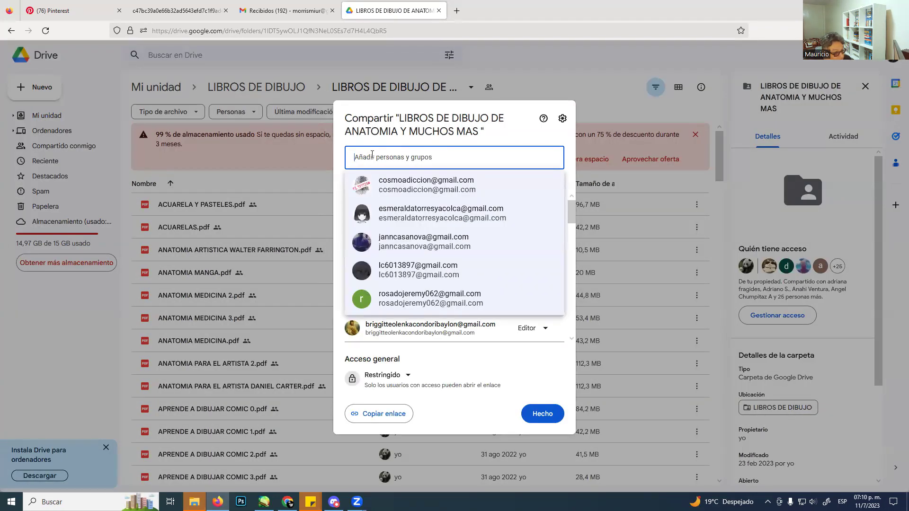
key(Return)
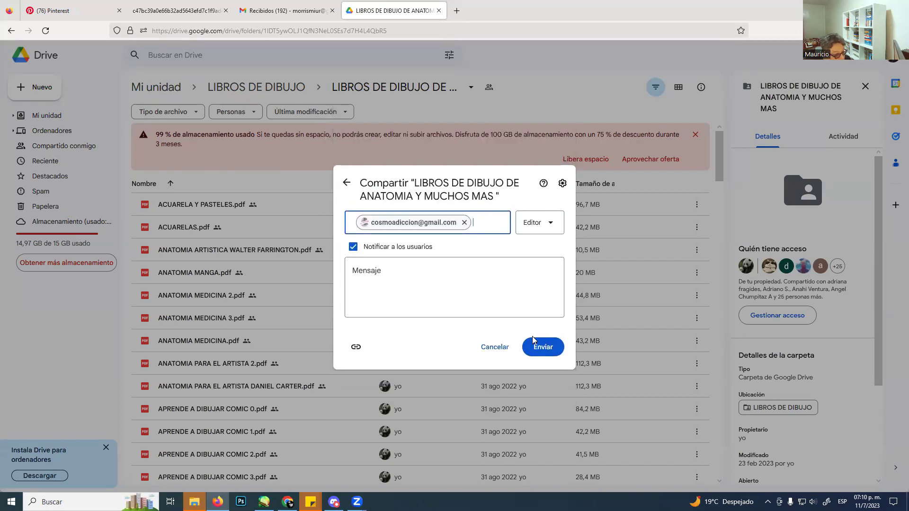
click(539, 350)
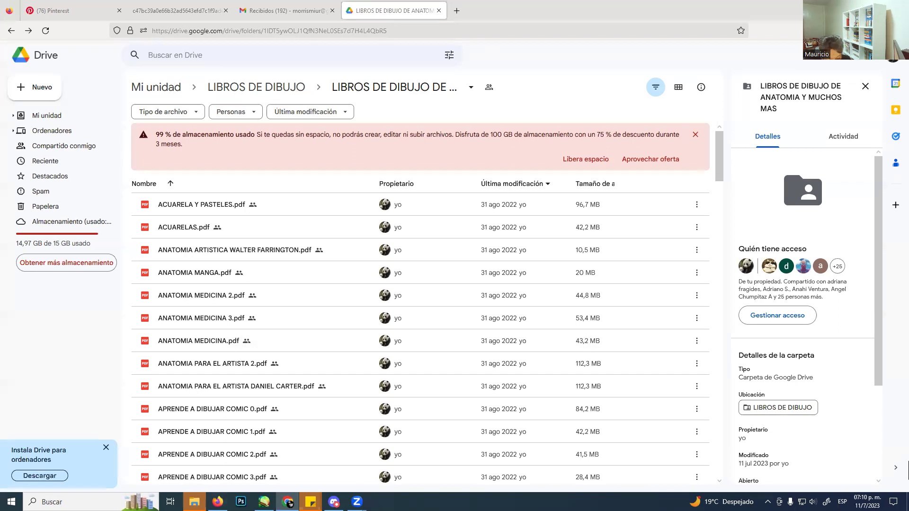
Start another share of the same folder and add two recipients' e-mail addresses
click(470, 88)
click(406, 151)
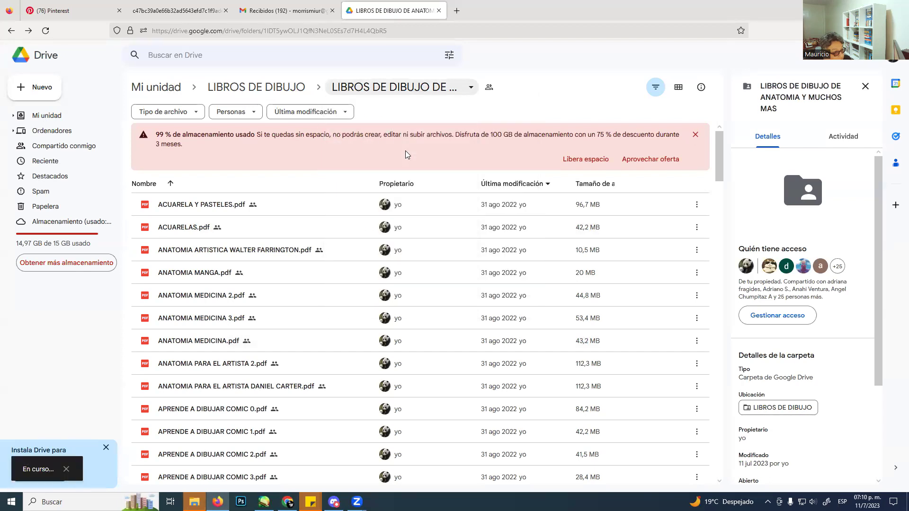
click(413, 161)
key(ctrl+v)
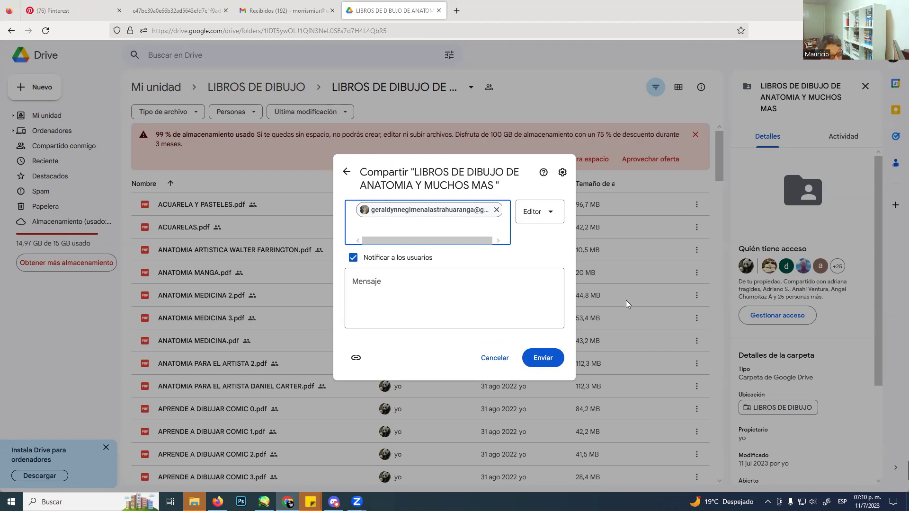
click(457, 228)
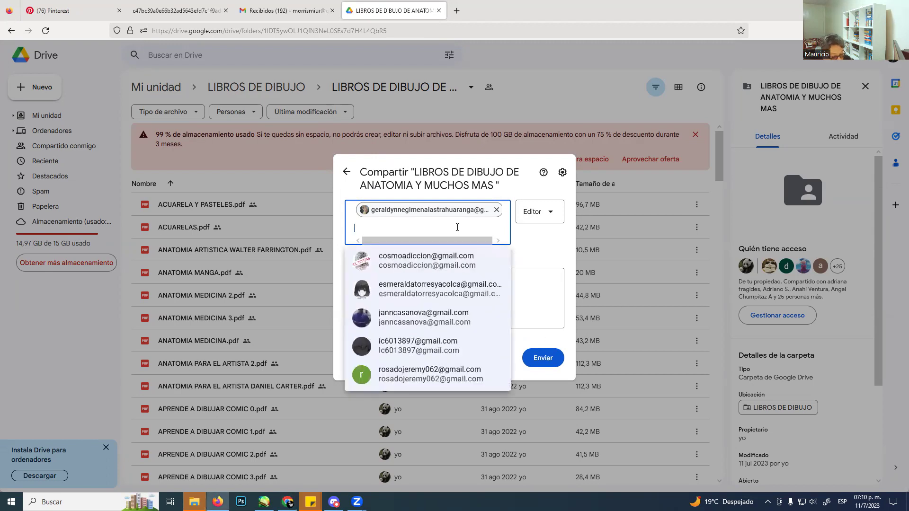
key(ctrl+v)
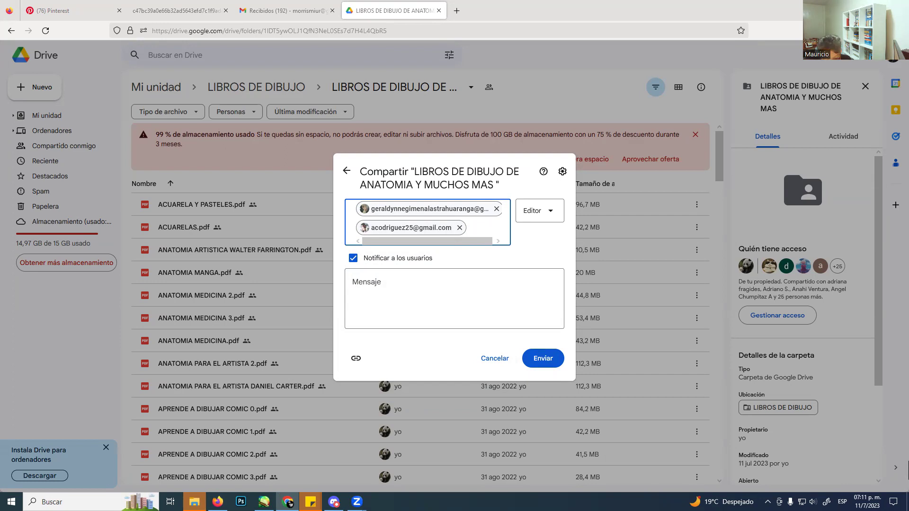
Add two more recipients' e-mail addresses to the folder share and send the invitations as Editor
click(484, 226)
key(ctrl+v)
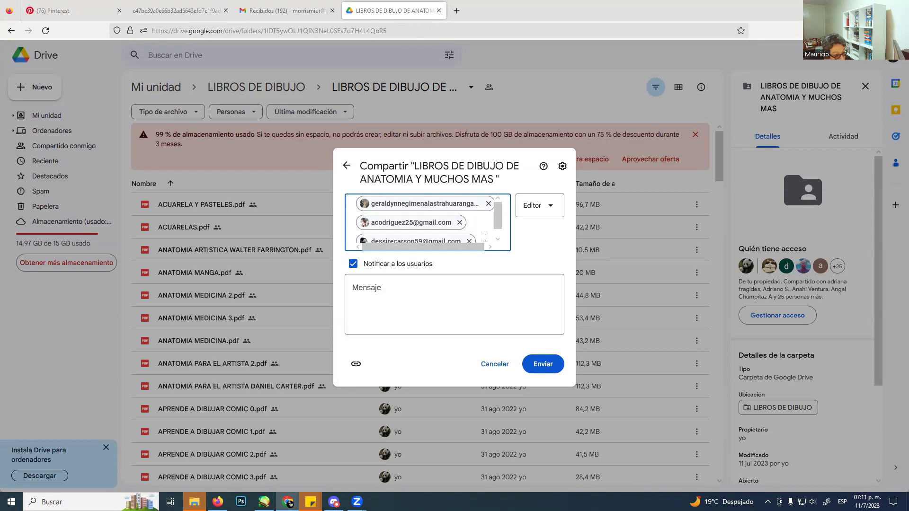
click(510, 249)
click(503, 228)
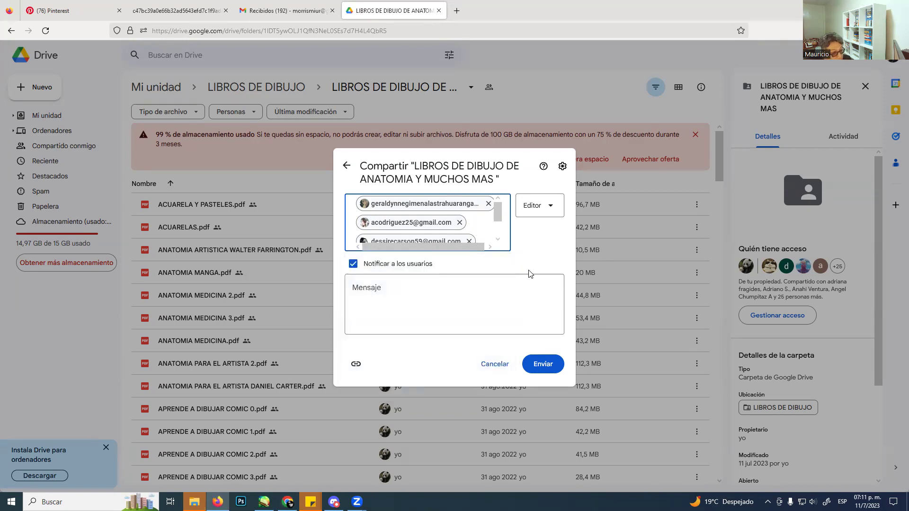
key(ctrl+v)
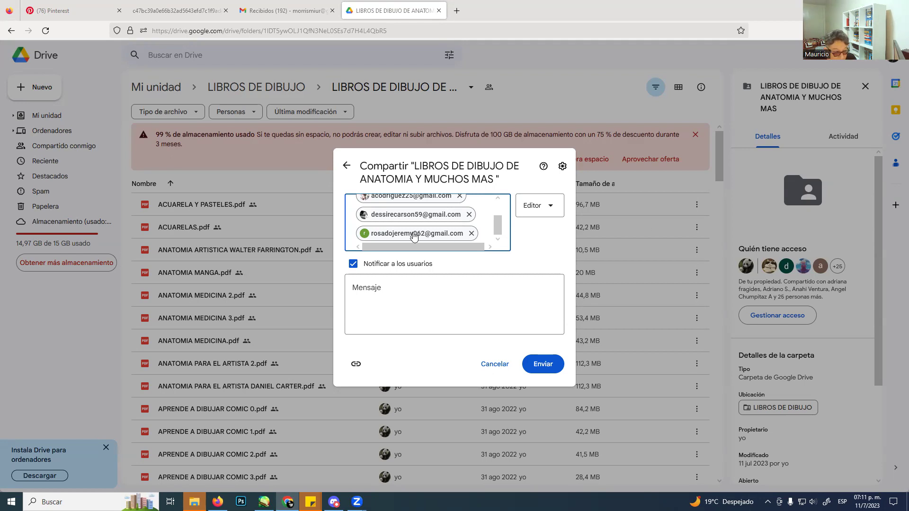
click(544, 367)
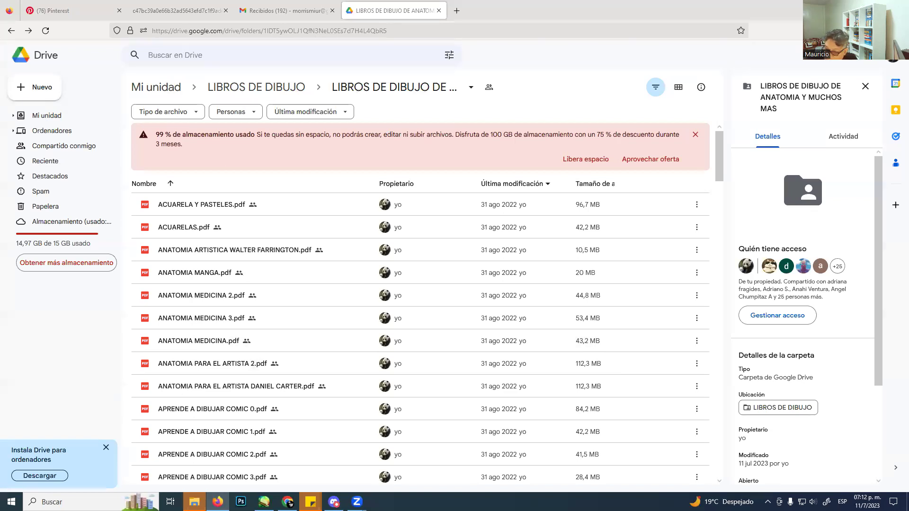
Show the reference figure image in a reduced Firefox window beside the drawing, centre the figure in it, and return to PaintTool SAI
click(854, 10)
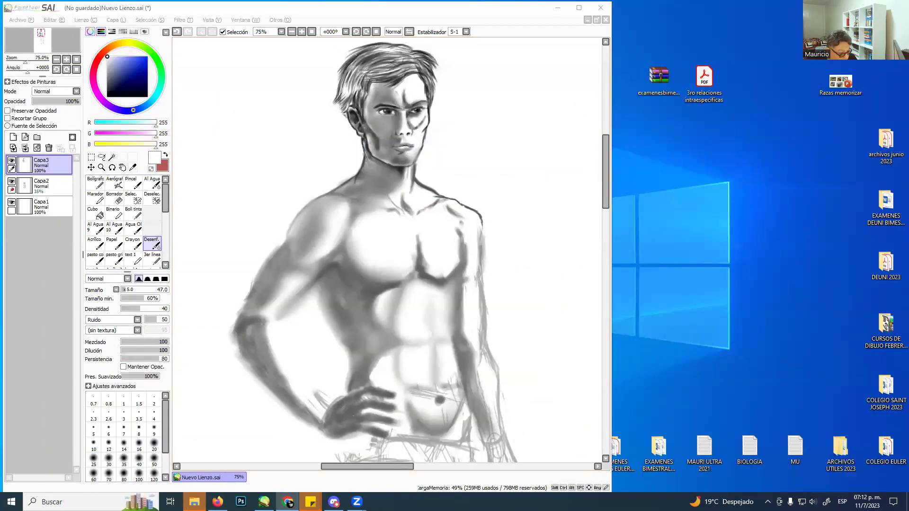
click(217, 502)
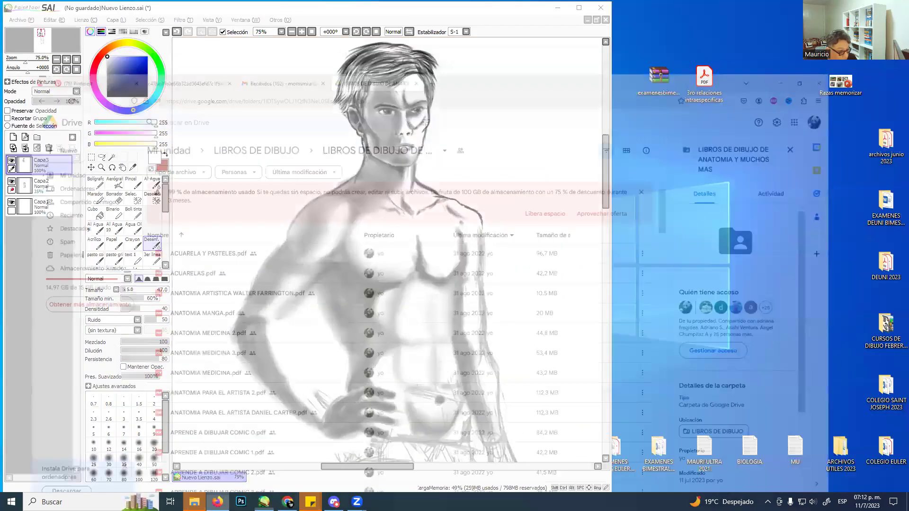
click(284, 10)
click(180, 10)
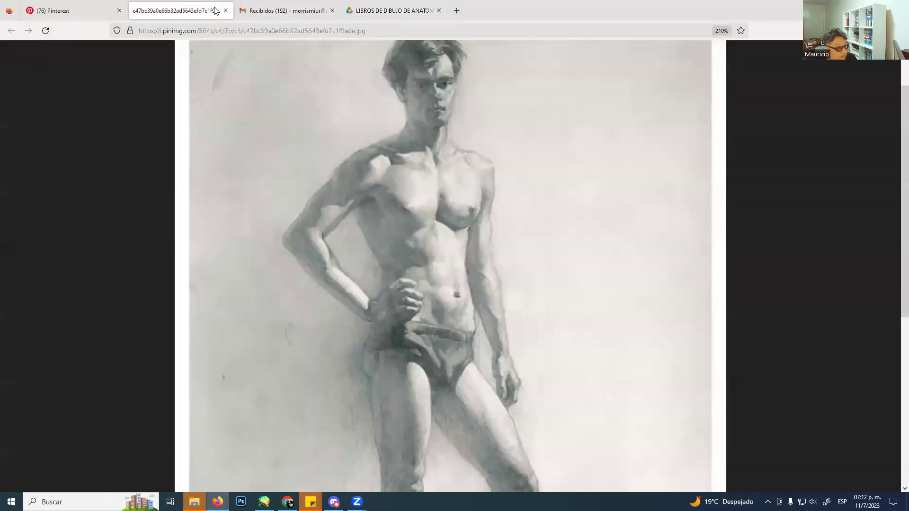
double_click(762, 14)
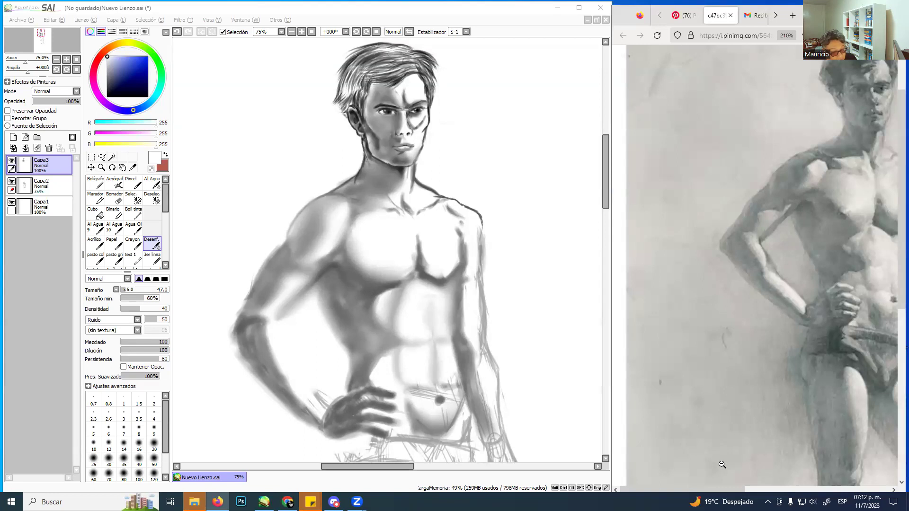
drag(727, 489, 789, 480)
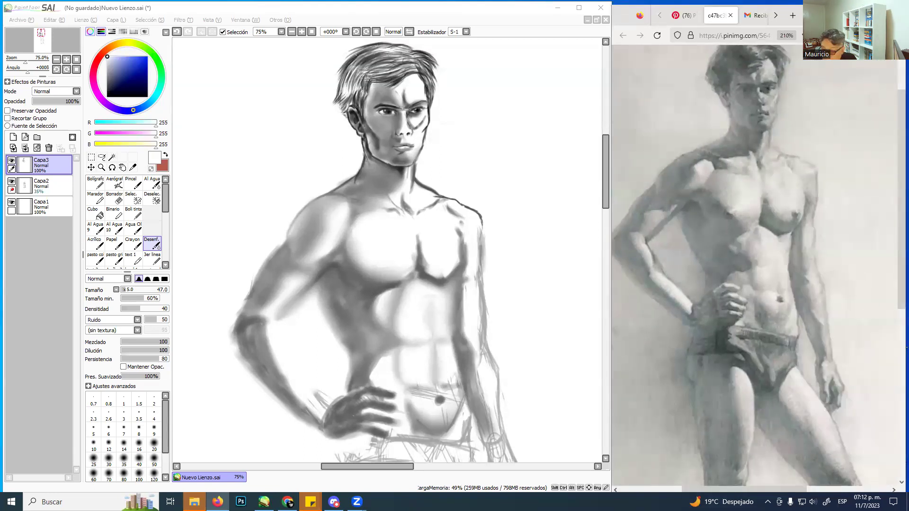
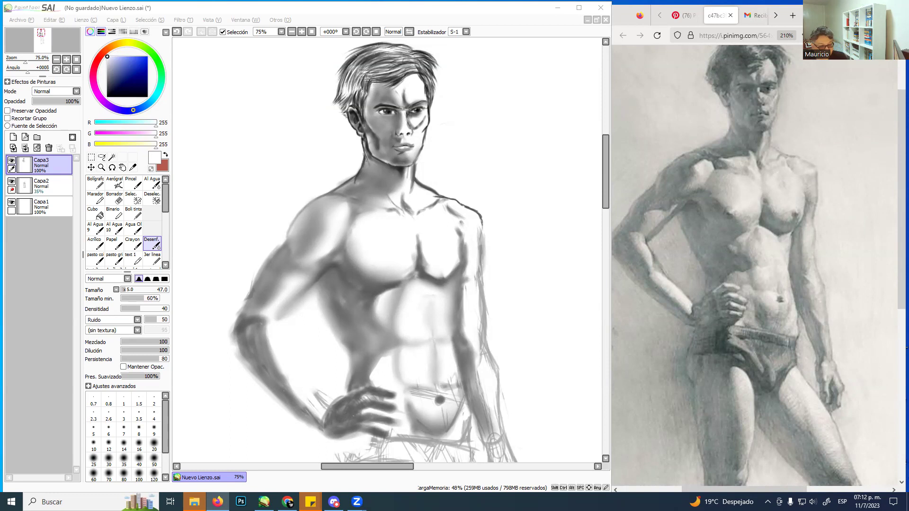
click(462, 158)
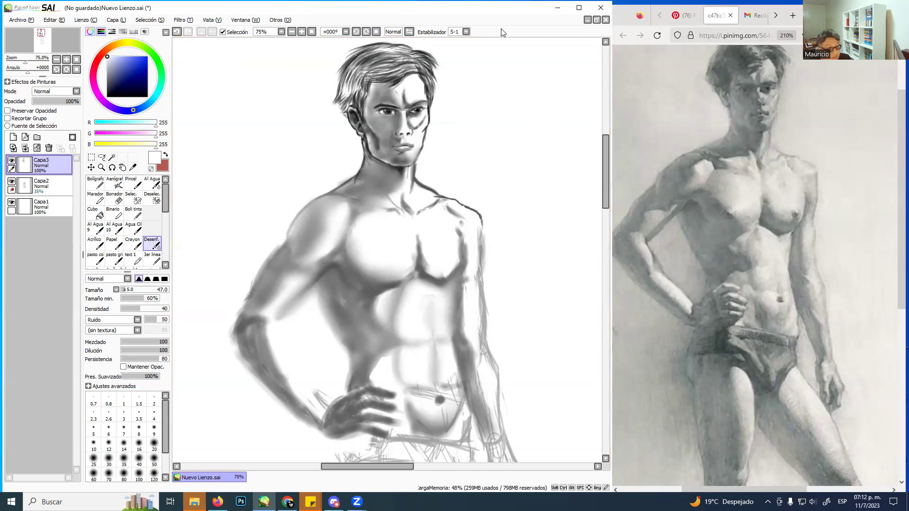
Erase the inner contour and shading of the pectoral nearest the straight arm, and redraw its outline in black with Boli tinta at size 18
key(e)
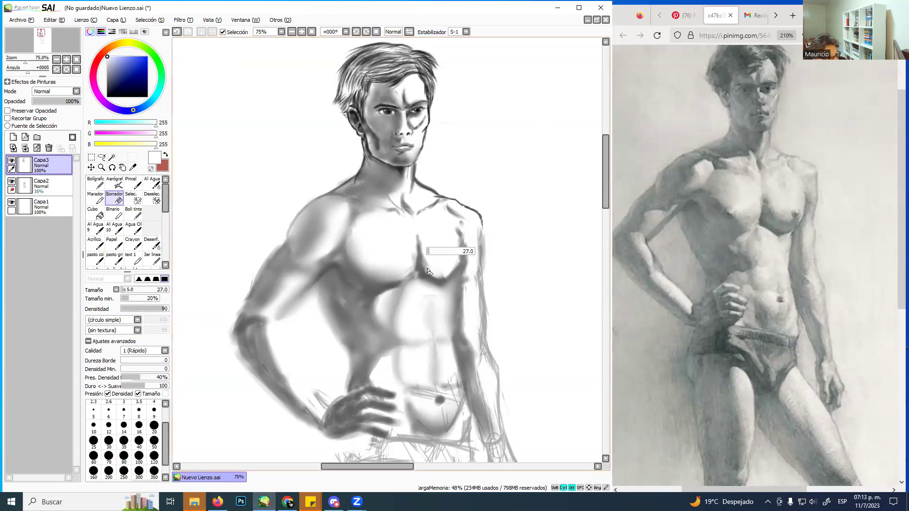
mouse_move(416, 250)
mouse_down()
mouse_move(434, 280)
mouse_move(449, 259)
mouse_move(444, 295)
mouse_move(454, 251)
mouse_move(449, 292)
mouse_move(417, 261)
mouse_move(412, 279)
mouse_up()
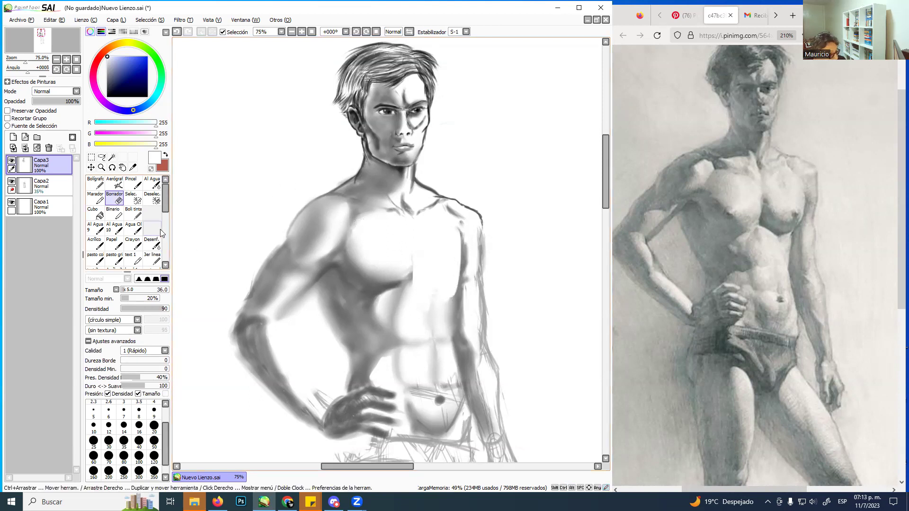
click(134, 212)
drag(111, 93, 78, 118)
ctrl+alt+drag(437, 258, 430, 273)
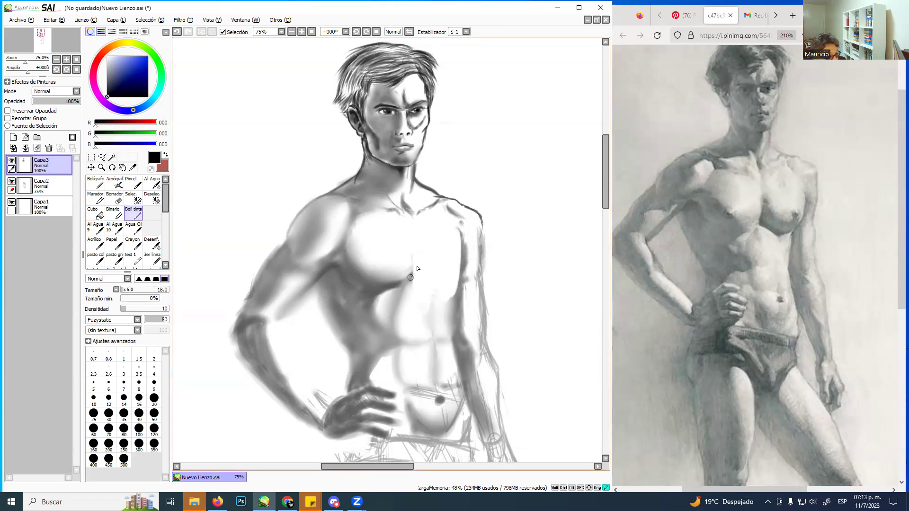
mouse_move(414, 265)
mouse_down()
mouse_move(410, 277)
mouse_move(415, 244)
mouse_up()
mouse_move(412, 277)
mouse_down()
mouse_move(447, 290)
mouse_move(426, 286)
mouse_move(456, 285)
mouse_move(446, 285)
mouse_move(465, 268)
mouse_move(452, 282)
mouse_move(463, 241)
mouse_up()
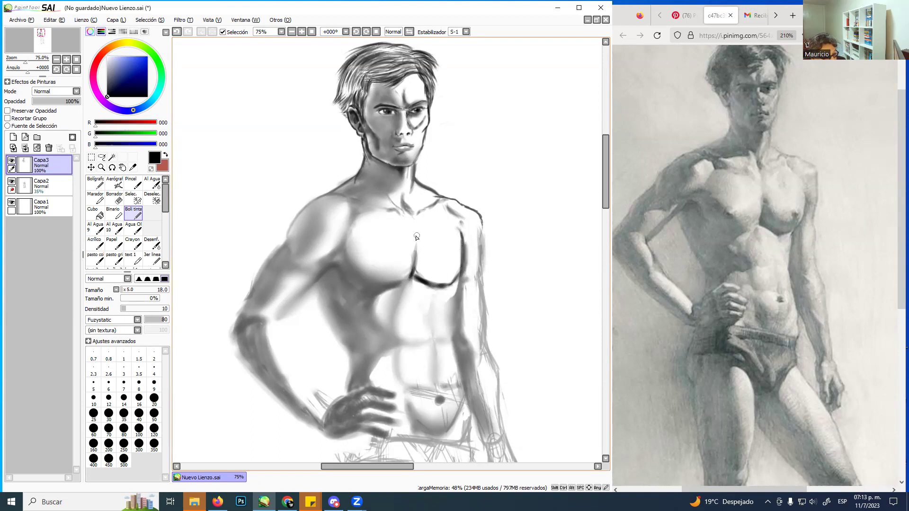
mouse_move(413, 223)
mouse_down()
mouse_move(419, 273)
mouse_move(417, 258)
mouse_move(438, 278)
mouse_move(419, 276)
mouse_move(447, 281)
mouse_move(436, 279)
mouse_move(467, 259)
mouse_up()
Blend the redrawn pectoral outline into soft shading with the Desenf. brush and smooth the neck shading at size 32
click(152, 243)
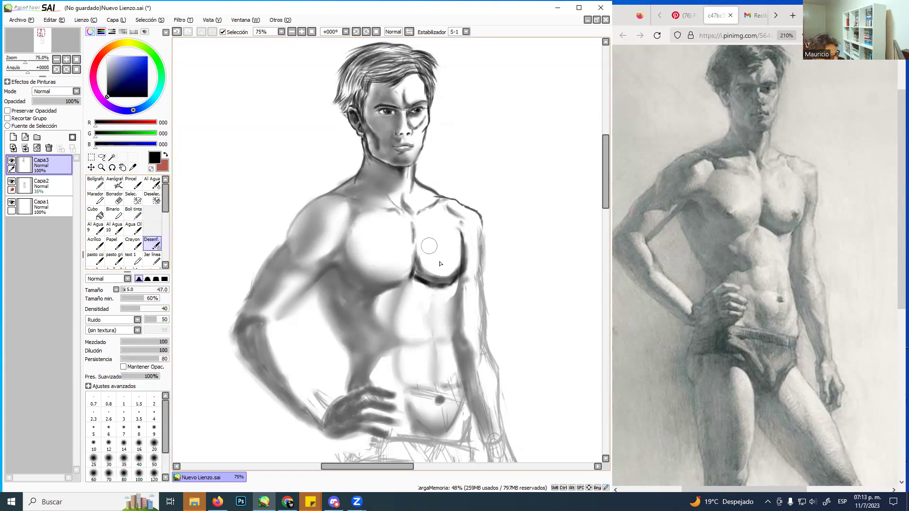
mouse_move(423, 265)
mouse_down()
mouse_move(426, 254)
mouse_move(419, 273)
mouse_move(406, 263)
mouse_move(425, 270)
mouse_move(416, 273)
mouse_move(441, 271)
mouse_up()
mouse_move(415, 241)
mouse_down()
mouse_move(439, 275)
mouse_move(458, 251)
mouse_up()
mouse_move(452, 288)
ctrl+alt+mouse_down()
mouse_move(445, 287)
mouse_move(450, 295)
mouse_move(458, 279)
mouse_move(418, 282)
mouse_move(448, 284)
mouse_move(466, 260)
mouse_move(457, 233)
ctrl+alt+mouse_up()
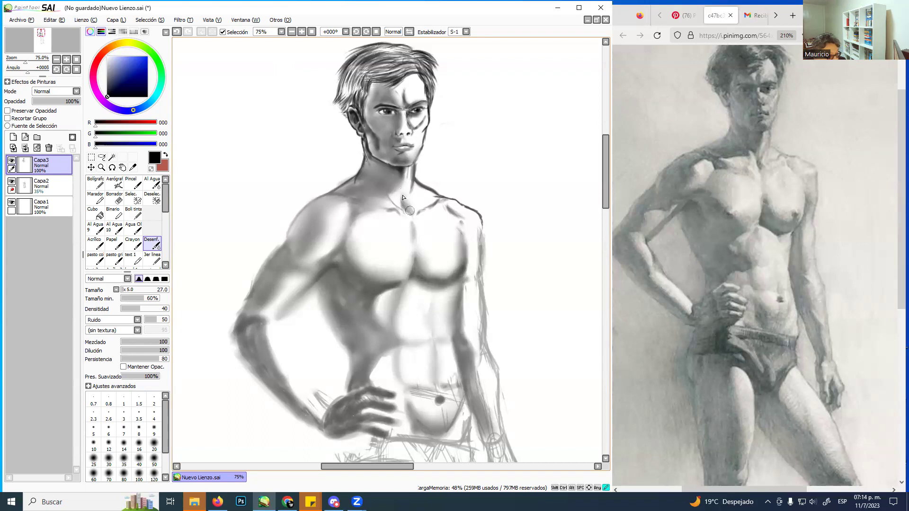
ctrl+alt+drag(413, 193, 435, 198)
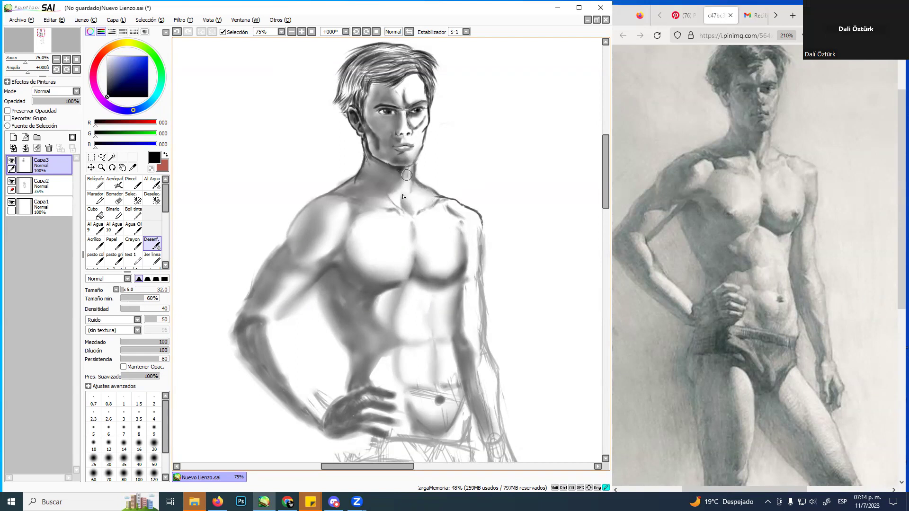
mouse_move(393, 180)
mouse_down()
mouse_move(369, 167)
mouse_move(365, 175)
mouse_move(364, 148)
mouse_up()
Reinforce the neck's contours in dark grey with Boli tinta and soften the face shading with the Desenf. brush at size 16
click(133, 213)
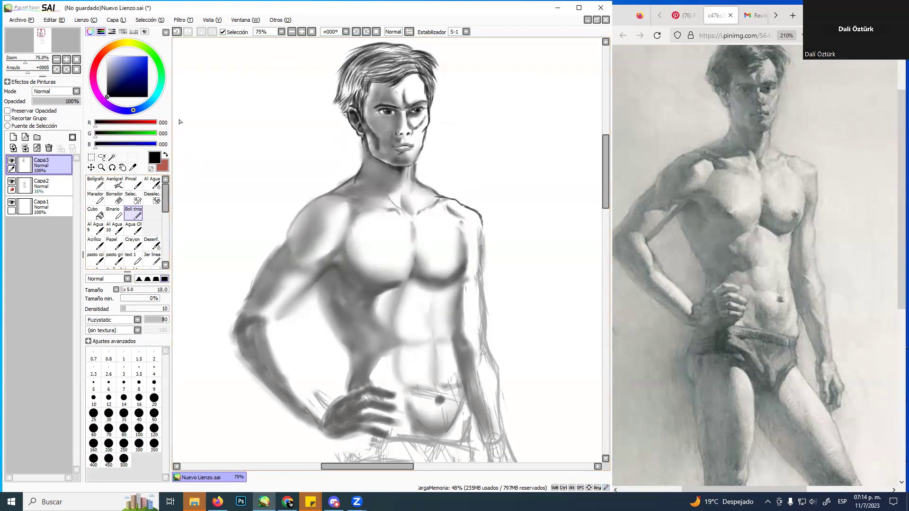
drag(389, 141, 367, 156)
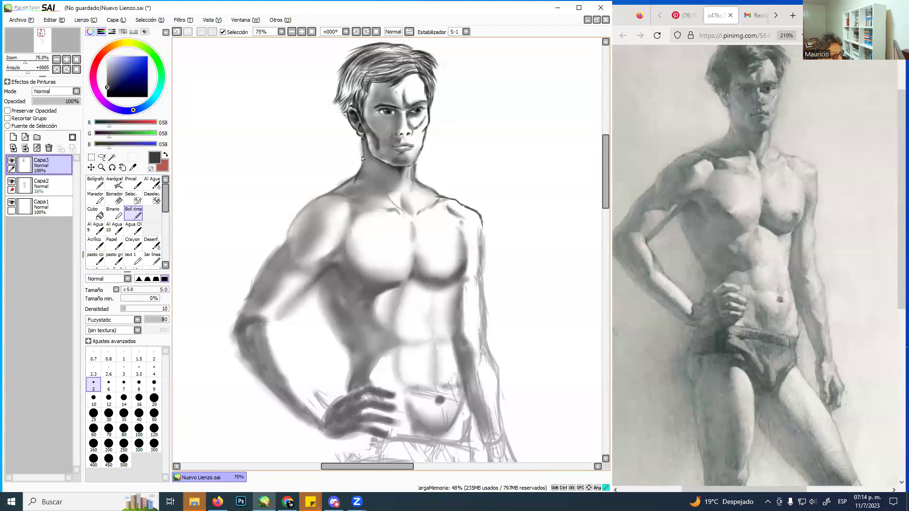
mouse_move(362, 154)
mouse_down()
mouse_move(357, 176)
mouse_move(410, 191)
mouse_up()
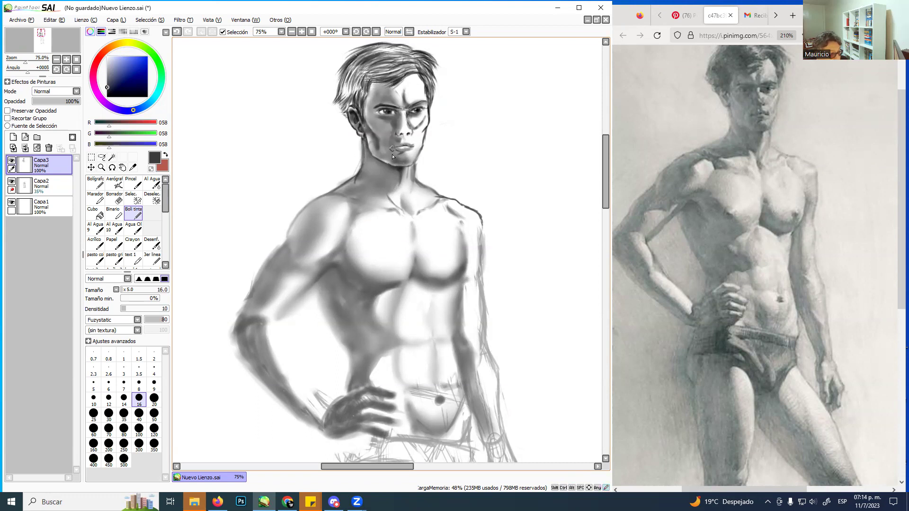
click(152, 243)
drag(378, 124, 396, 114)
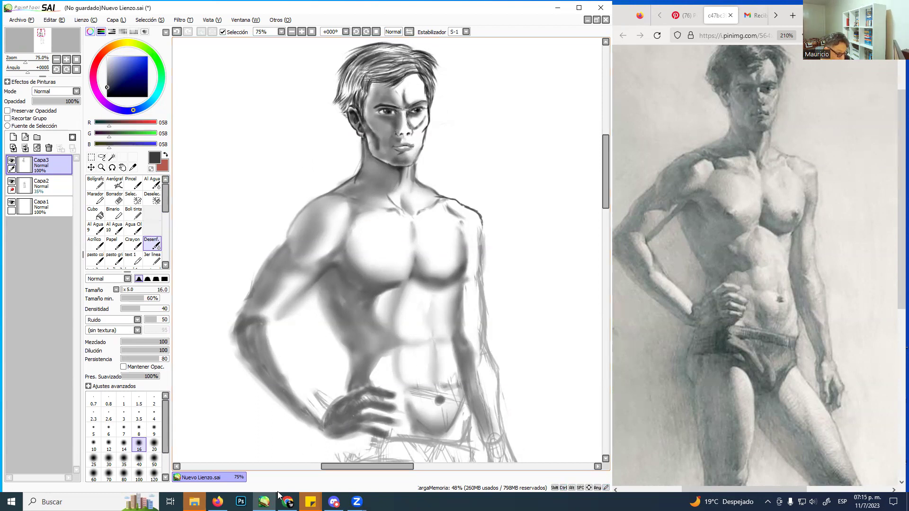
Switch to Firefox, maximize its window, and open the signed-in account's own YouTube channel page in a new tab
click(217, 502)
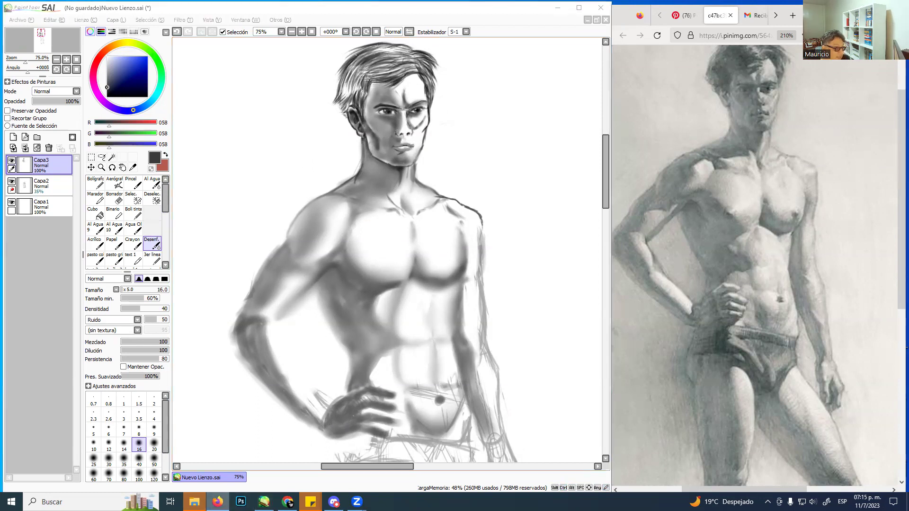
click(872, 14)
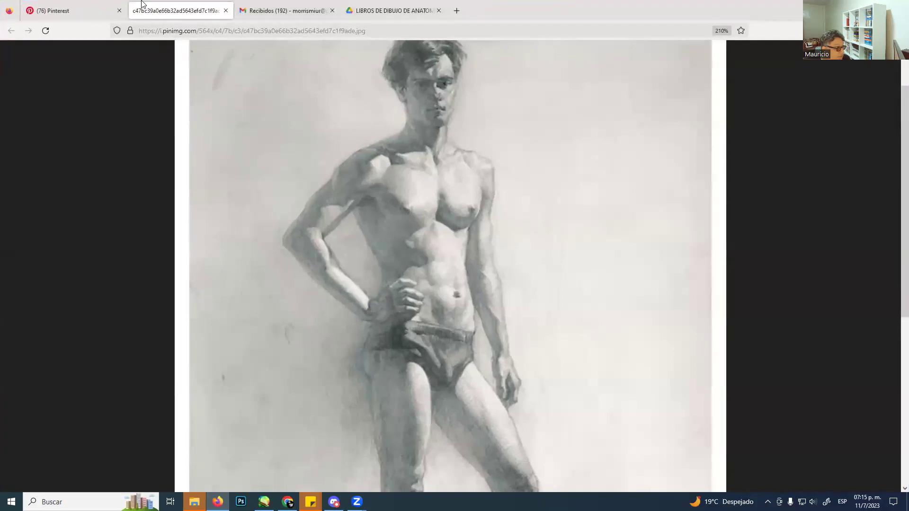
click(87, 12)
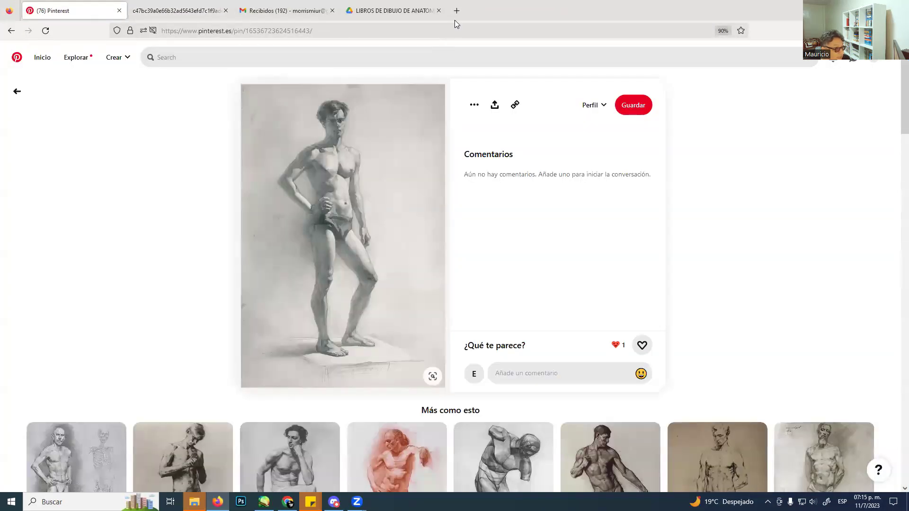
click(456, 14)
click(258, 326)
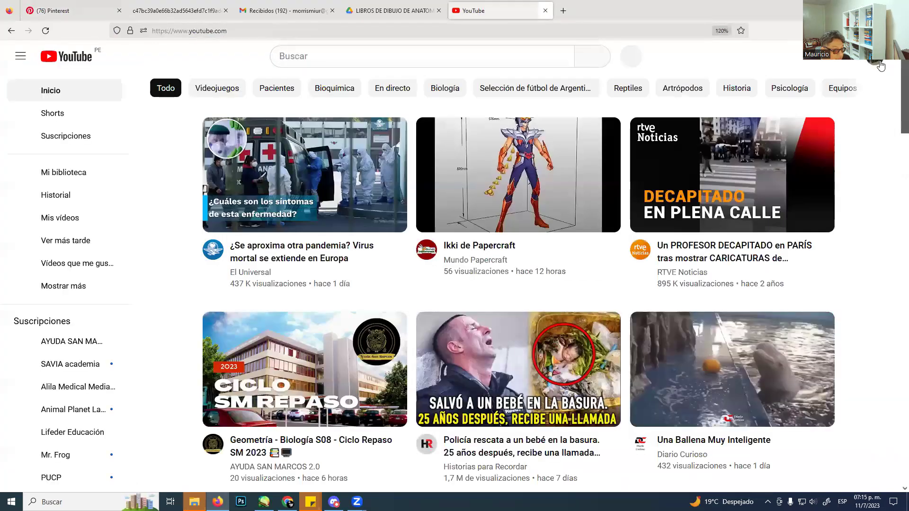
click(875, 60)
click(776, 142)
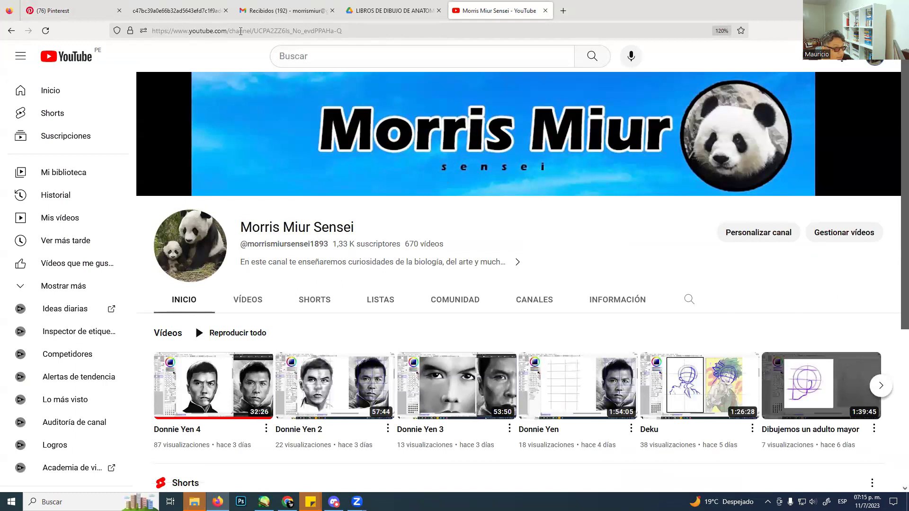
Copy the web address of the YouTube channel page
click(240, 31)
right_click(241, 30)
click(279, 91)
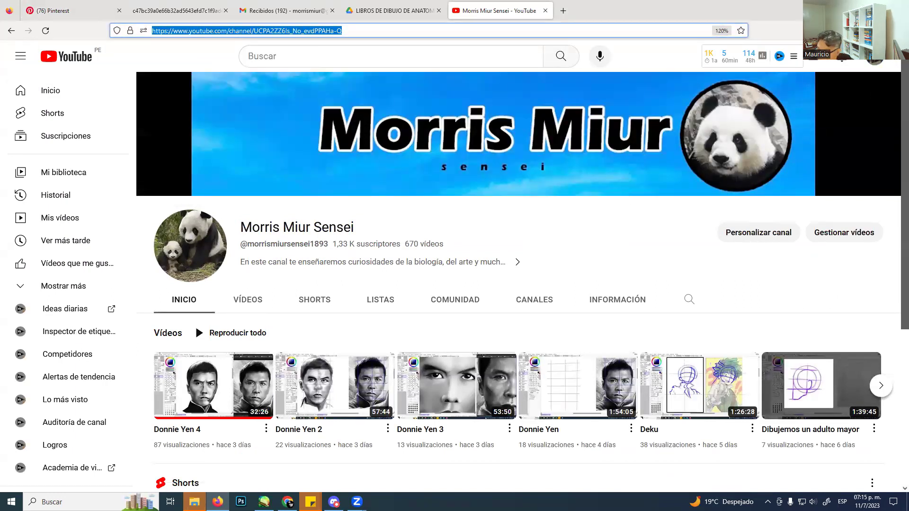
key(alt+Tab)
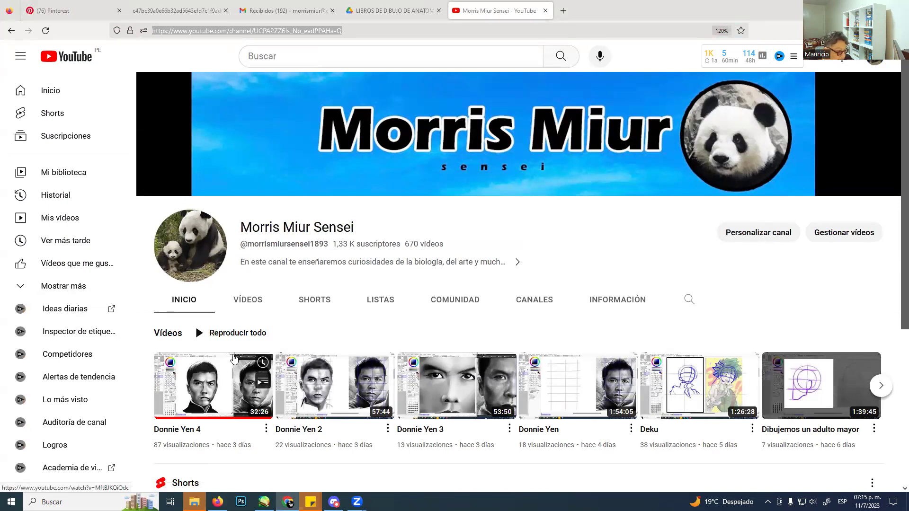
Examine the channel's list of published drawing videos from the newest back to the older ones, and return to its beginning
click(246, 304)
scroll(560, 349, down, 5)
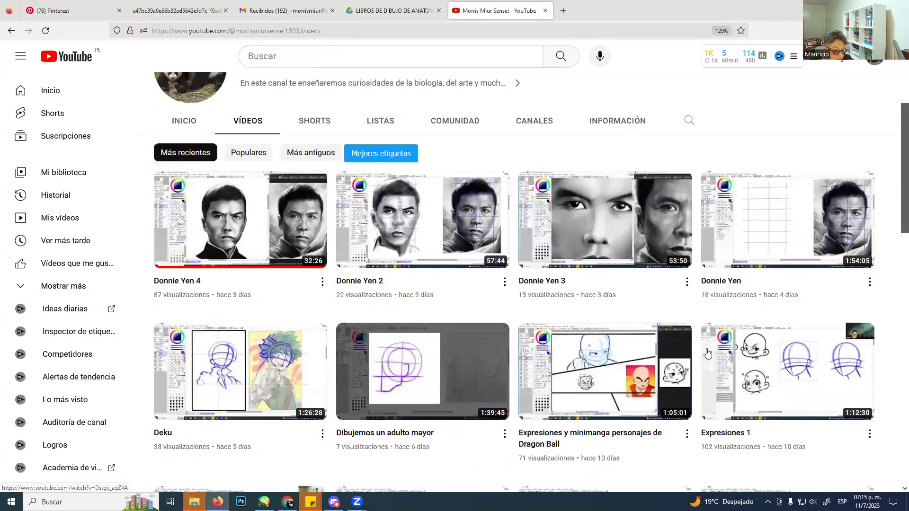
scroll(707, 352, down, 12)
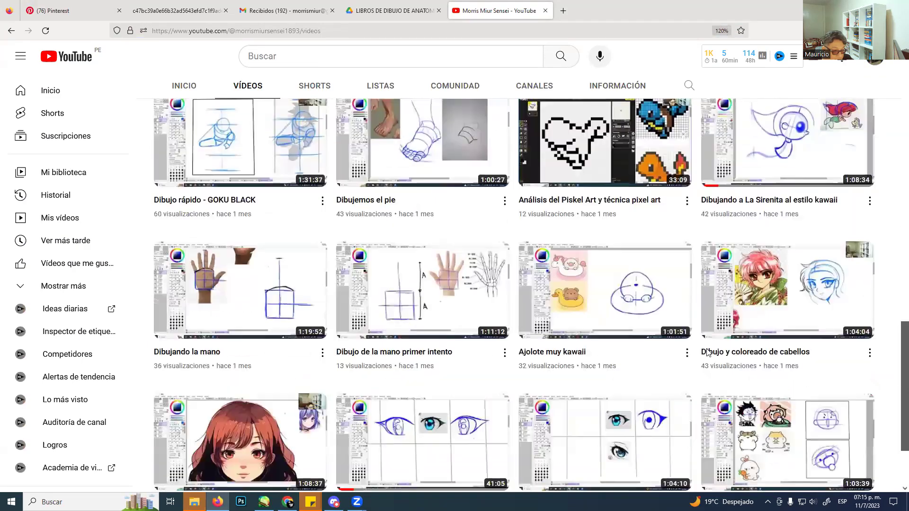
scroll(707, 352, down, 10)
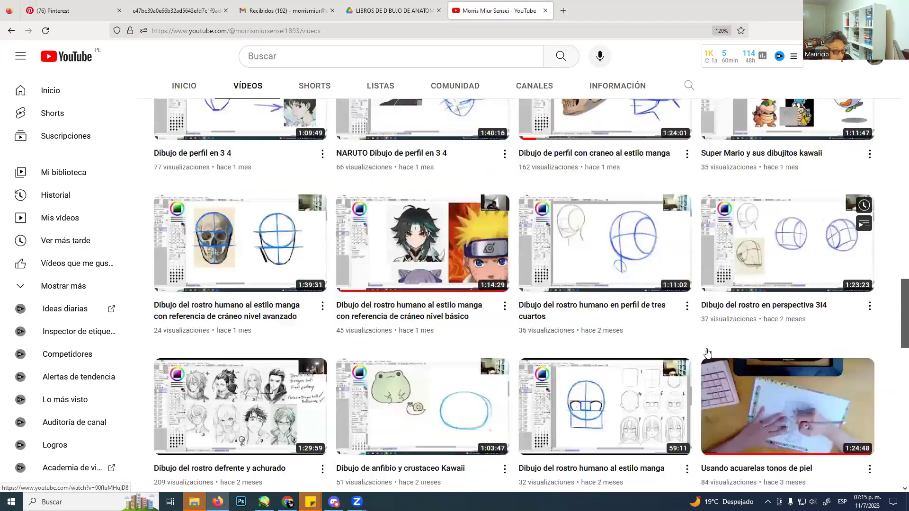
scroll(707, 352, down, 8)
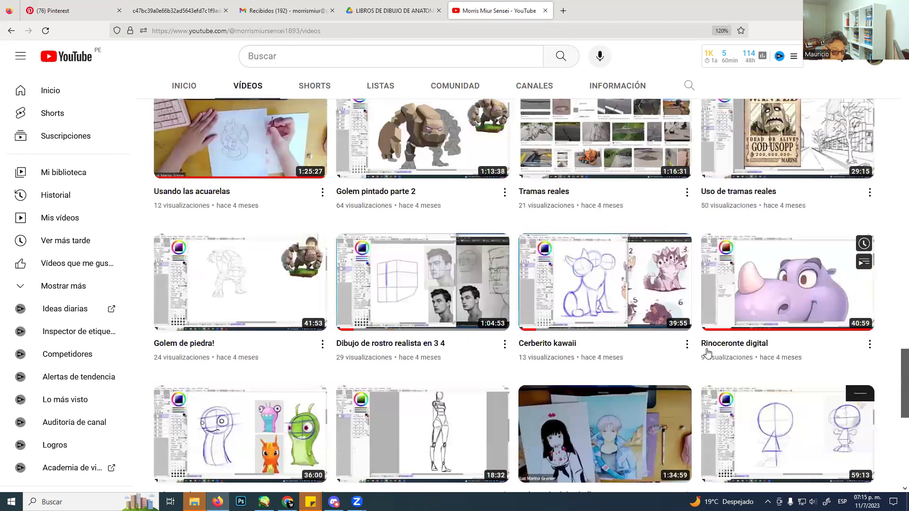
scroll(707, 353, down, 3)
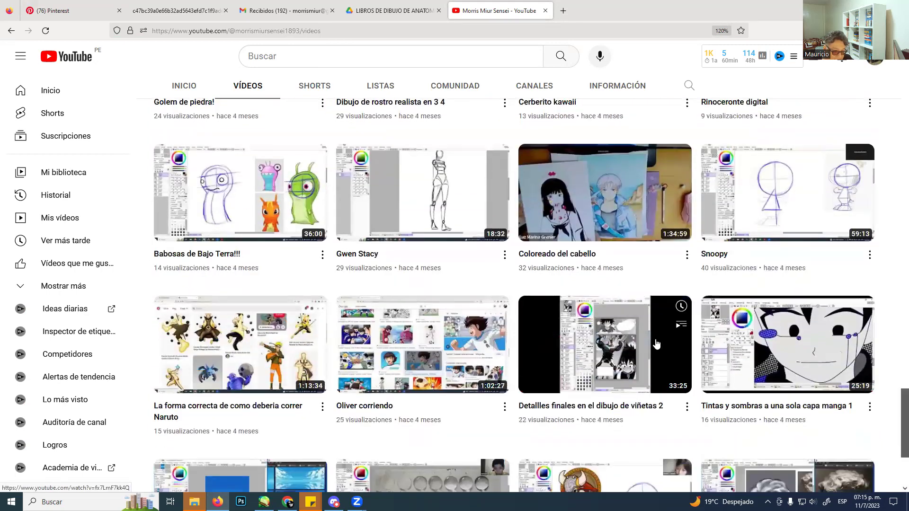
scroll(656, 343, down, 3)
scroll(656, 343, down, 6)
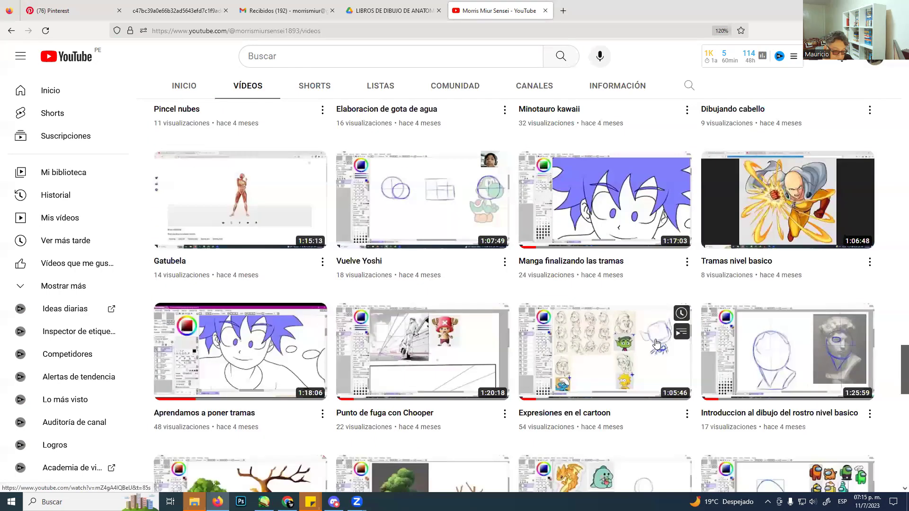
scroll(656, 342, down, 15)
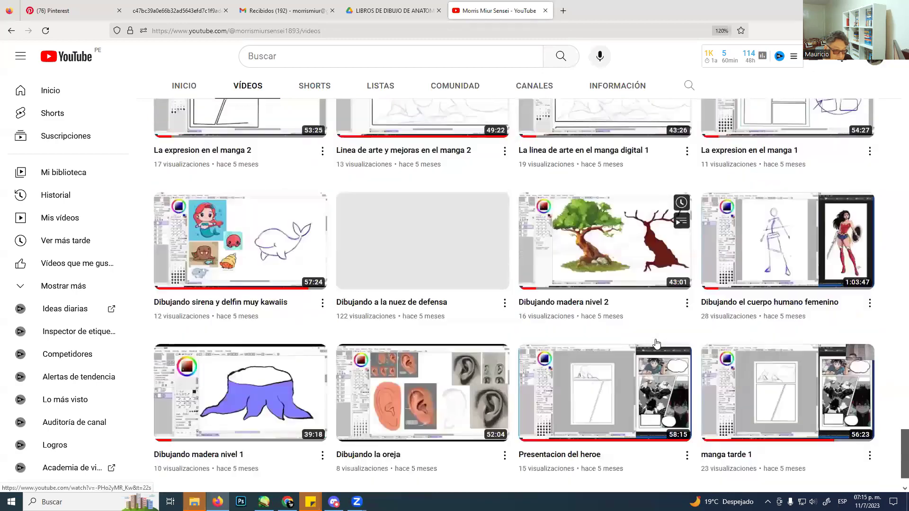
scroll(656, 343, down, 8)
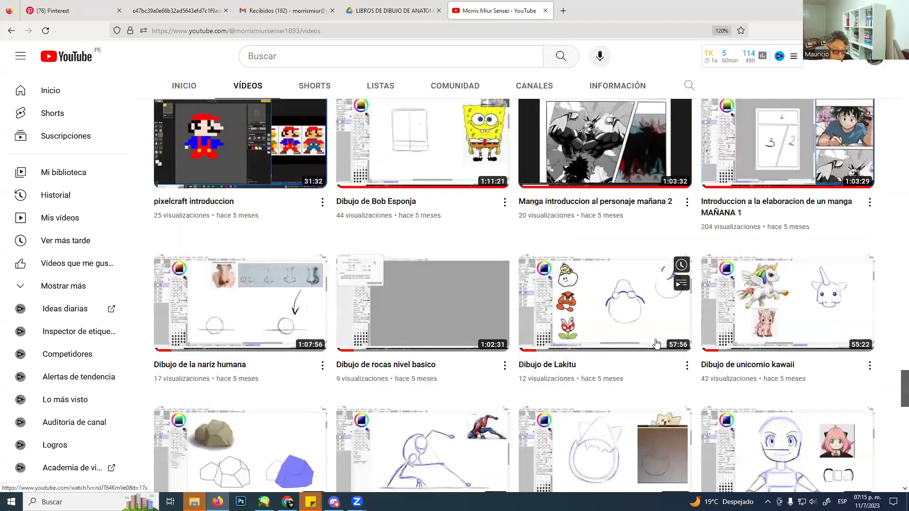
scroll(656, 343, down, 10)
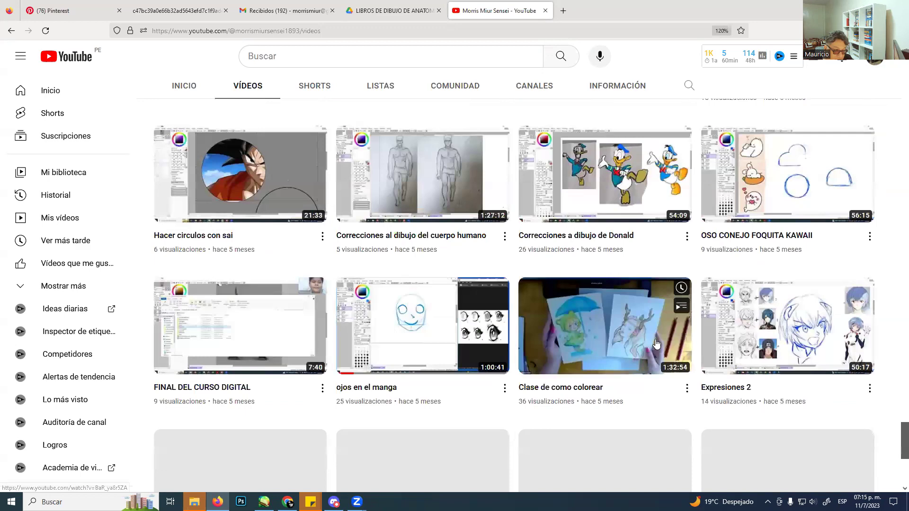
scroll(656, 343, down, 7)
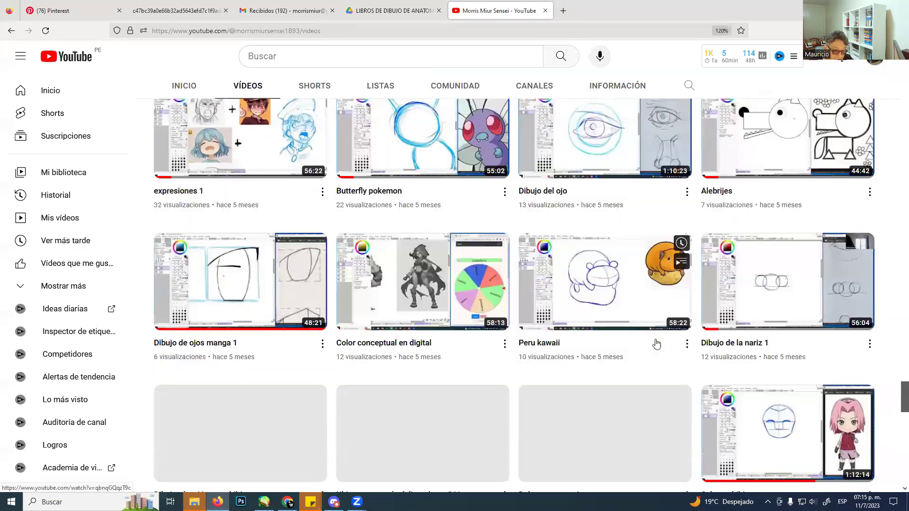
scroll(656, 343, down, 13)
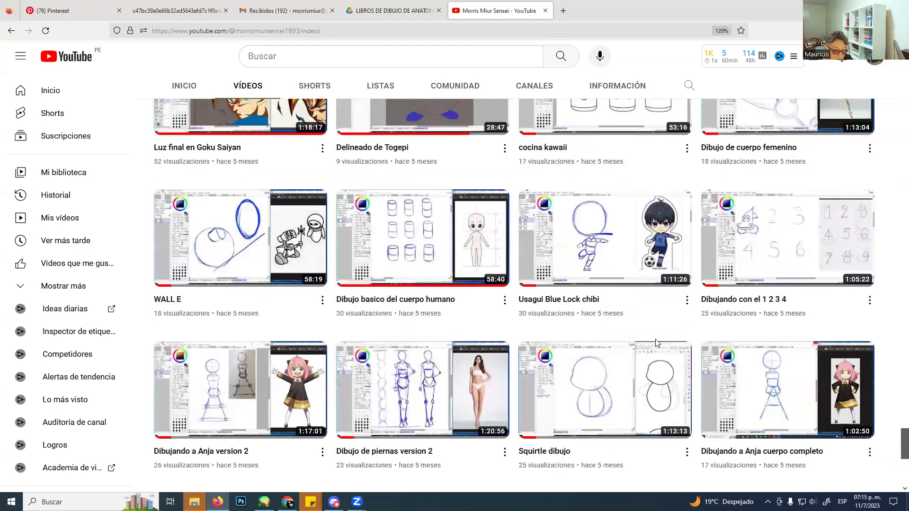
scroll(656, 342, down, 7)
scroll(656, 342, down, 16)
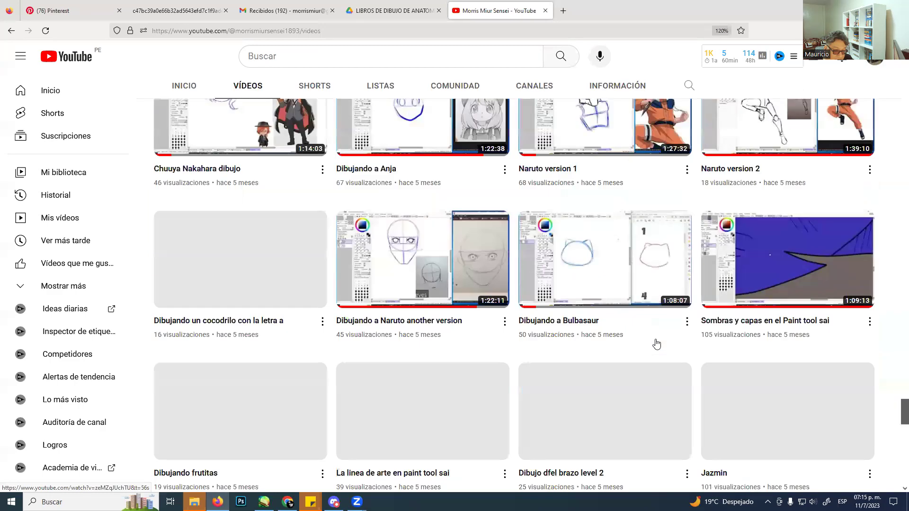
scroll(656, 342, down, 10)
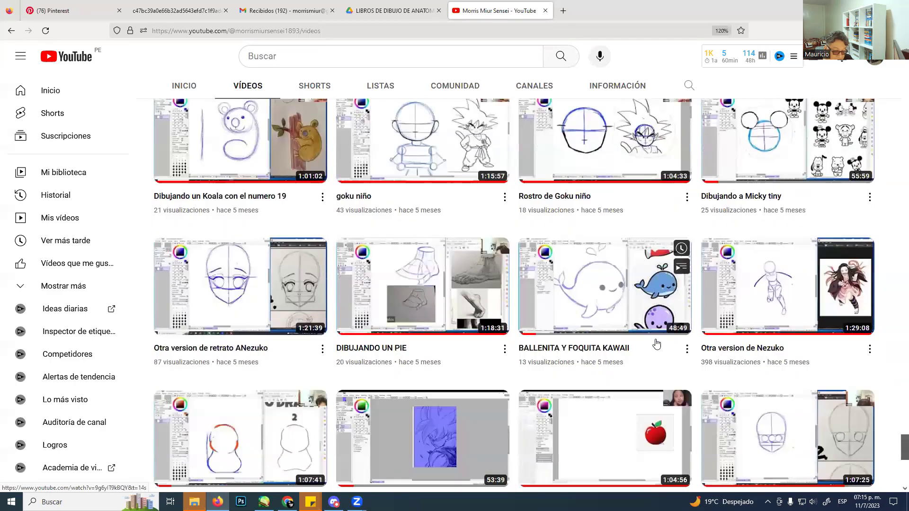
scroll(656, 343, down, 4)
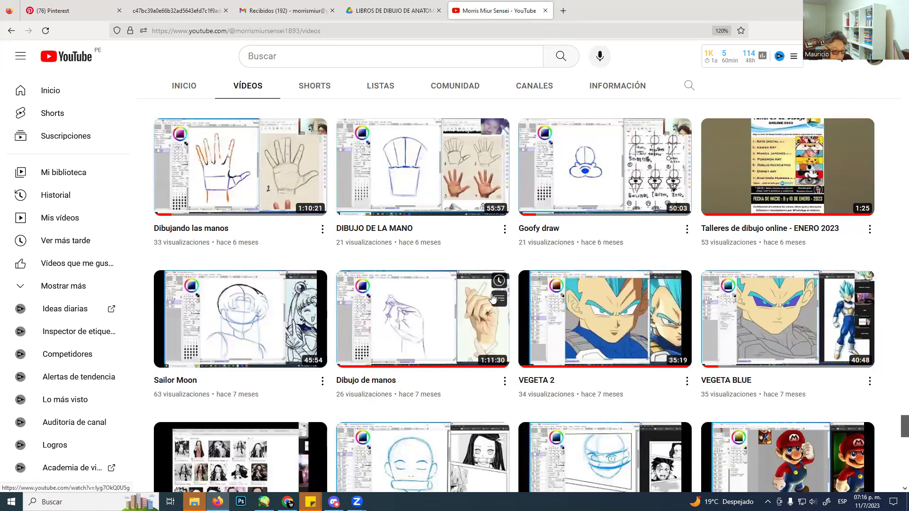
scroll(499, 308, down, 15)
scroll(499, 311, down, 8)
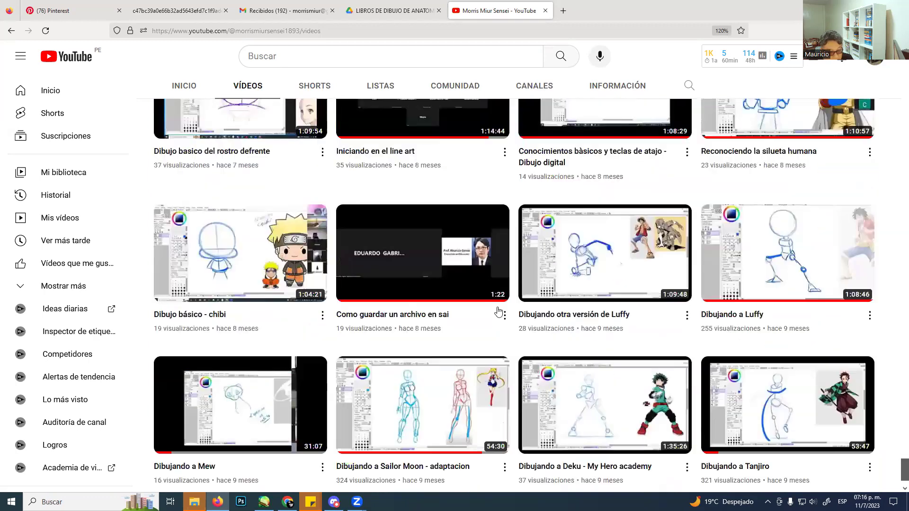
scroll(499, 311, down, 5)
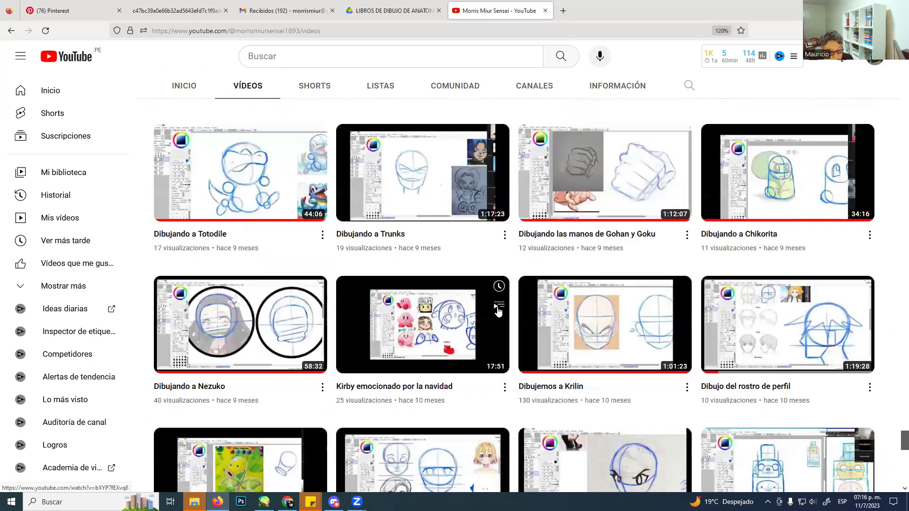
scroll(503, 311, up, 12)
scroll(506, 311, up, 16)
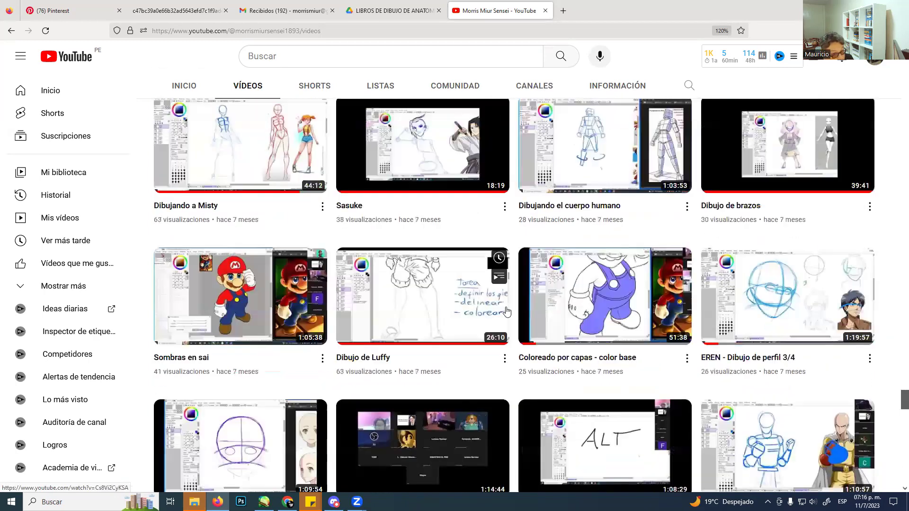
drag(894, 391, 876, 71)
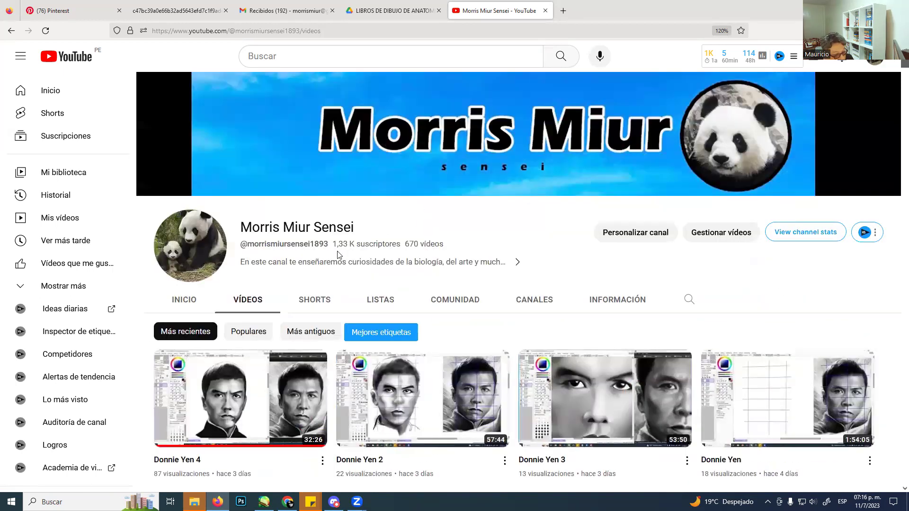